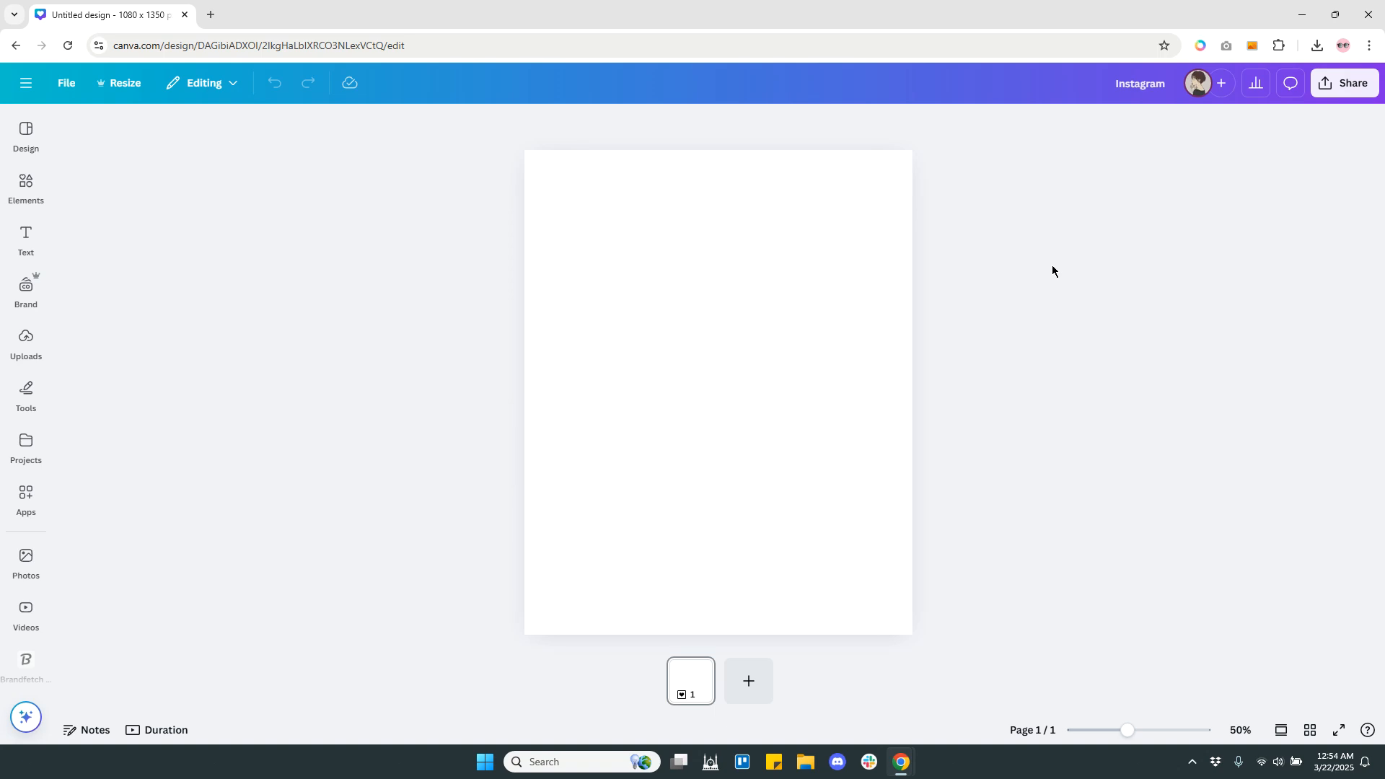
Add the recently used photo of six topped waffles to the blank page.
left_click(582, 306)
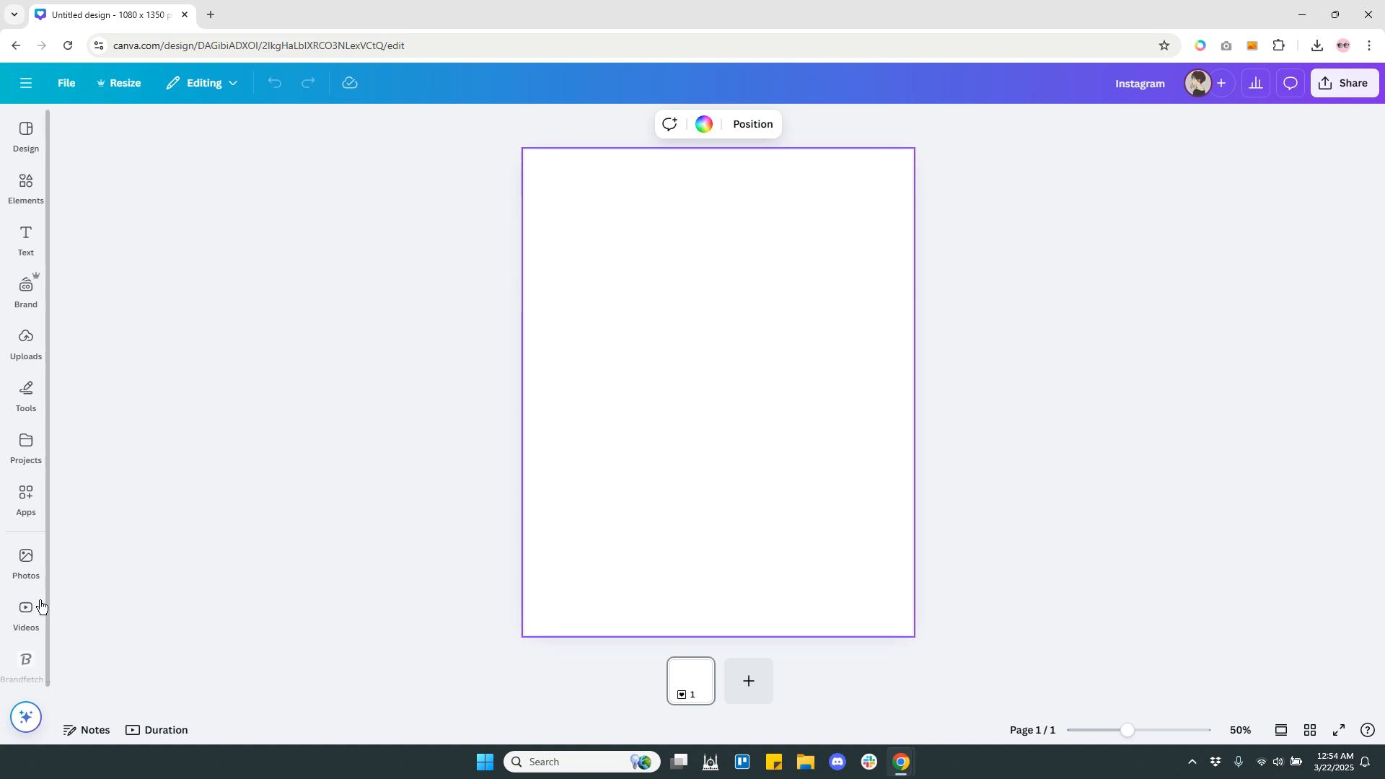
left_click(28, 573)
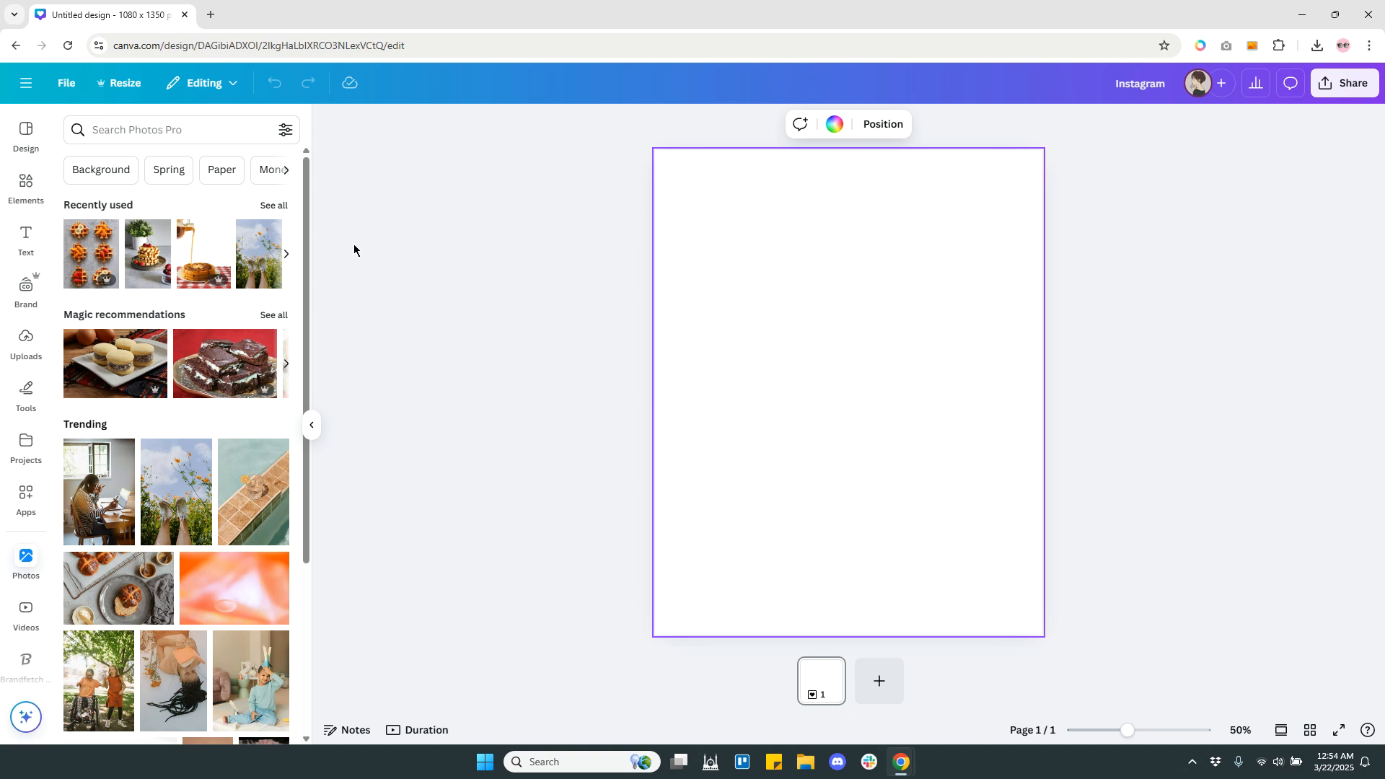
left_click(85, 260)
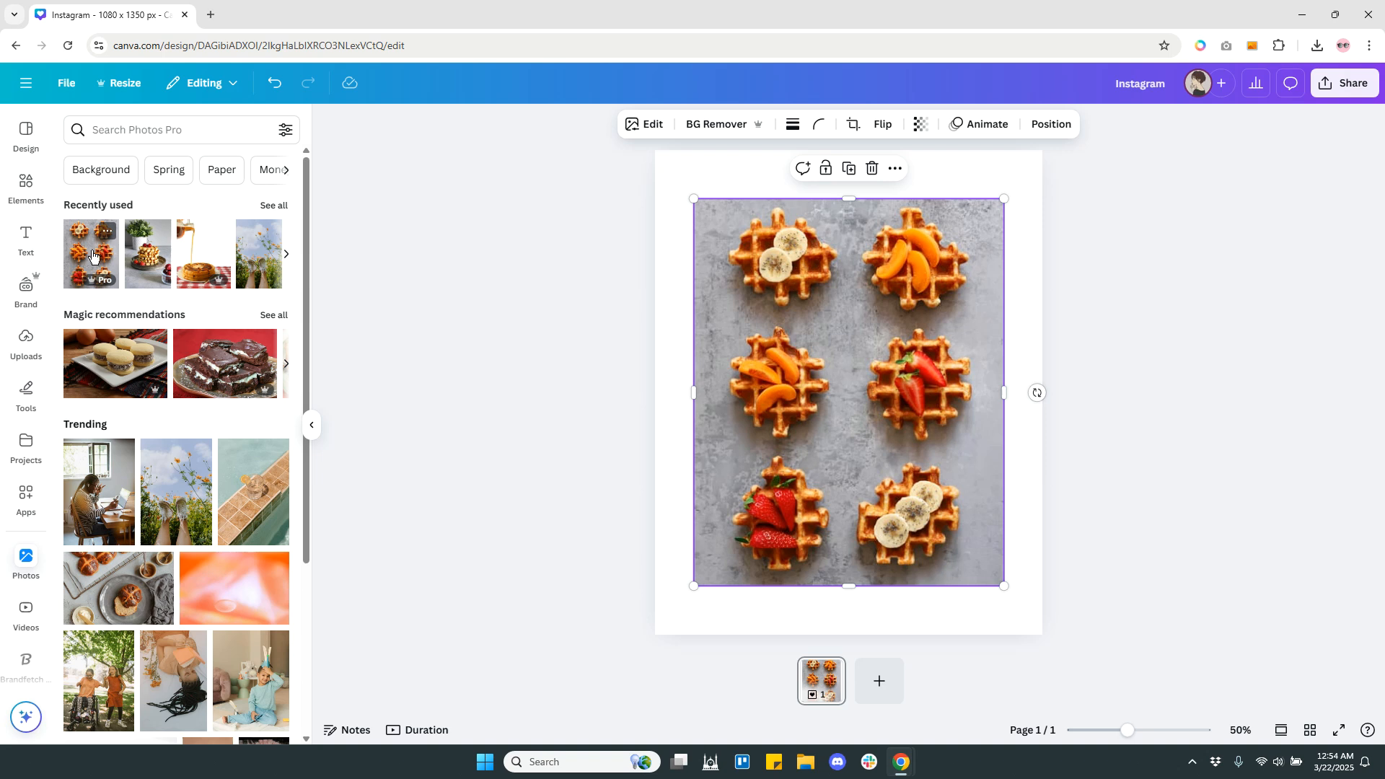
Search the photo library for "waffles" and filter the results to vertical orientation.
left_click(149, 130)
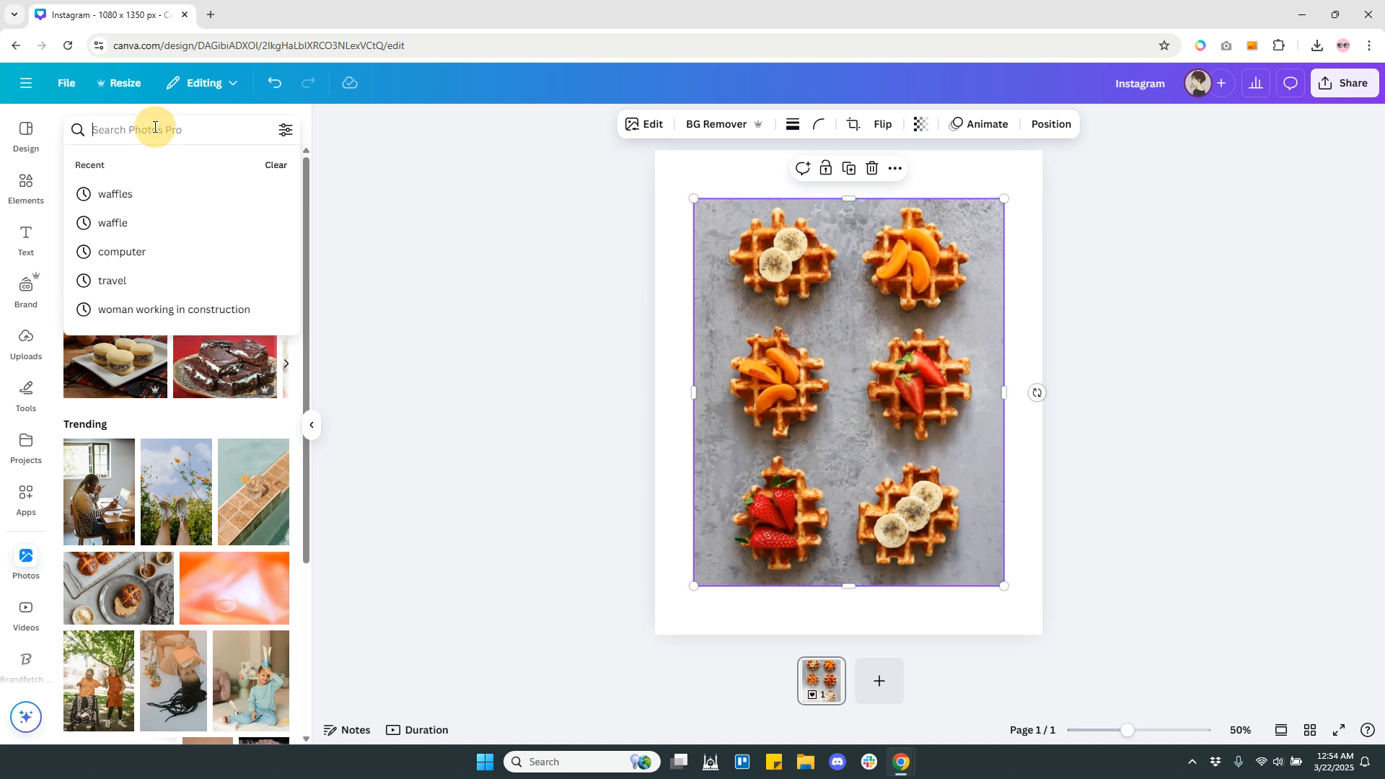
left_click(139, 195)
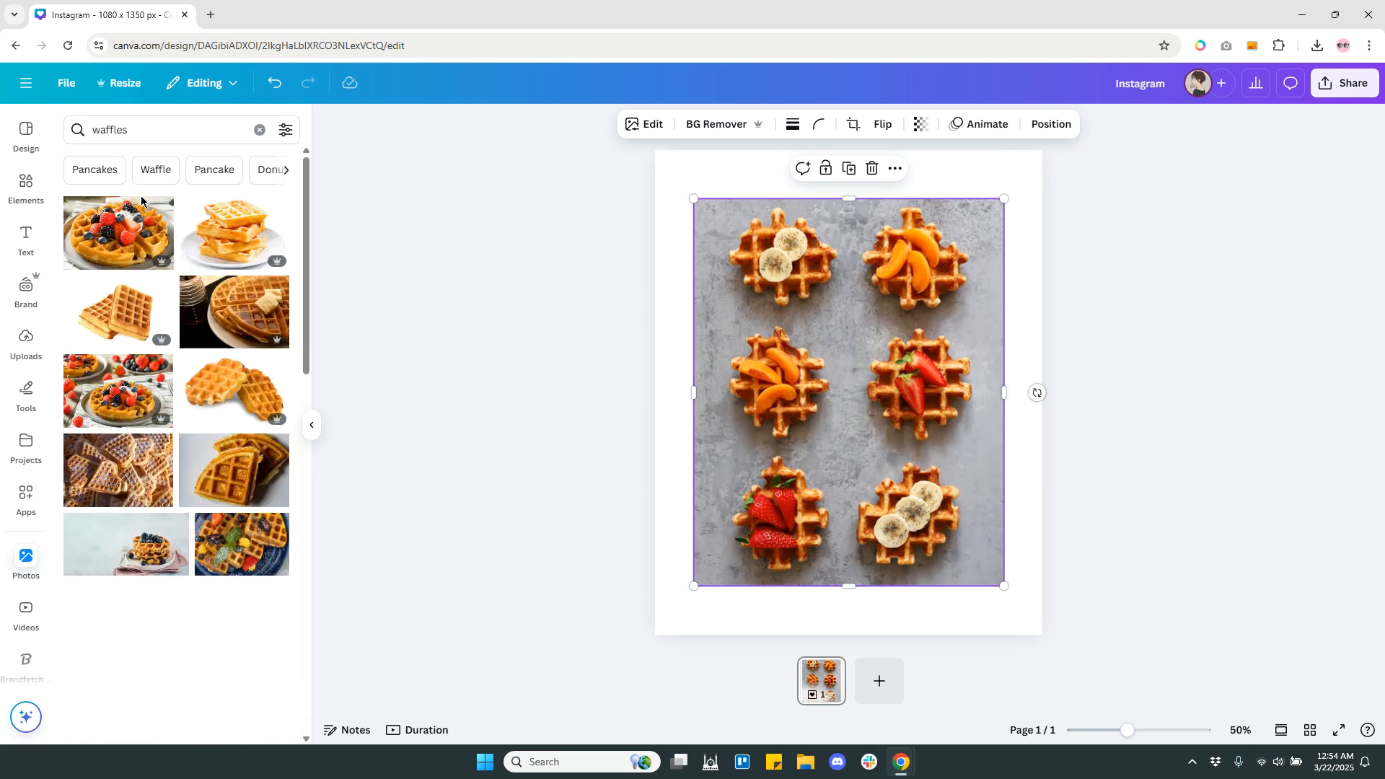
left_click(286, 130)
left_click(84, 308)
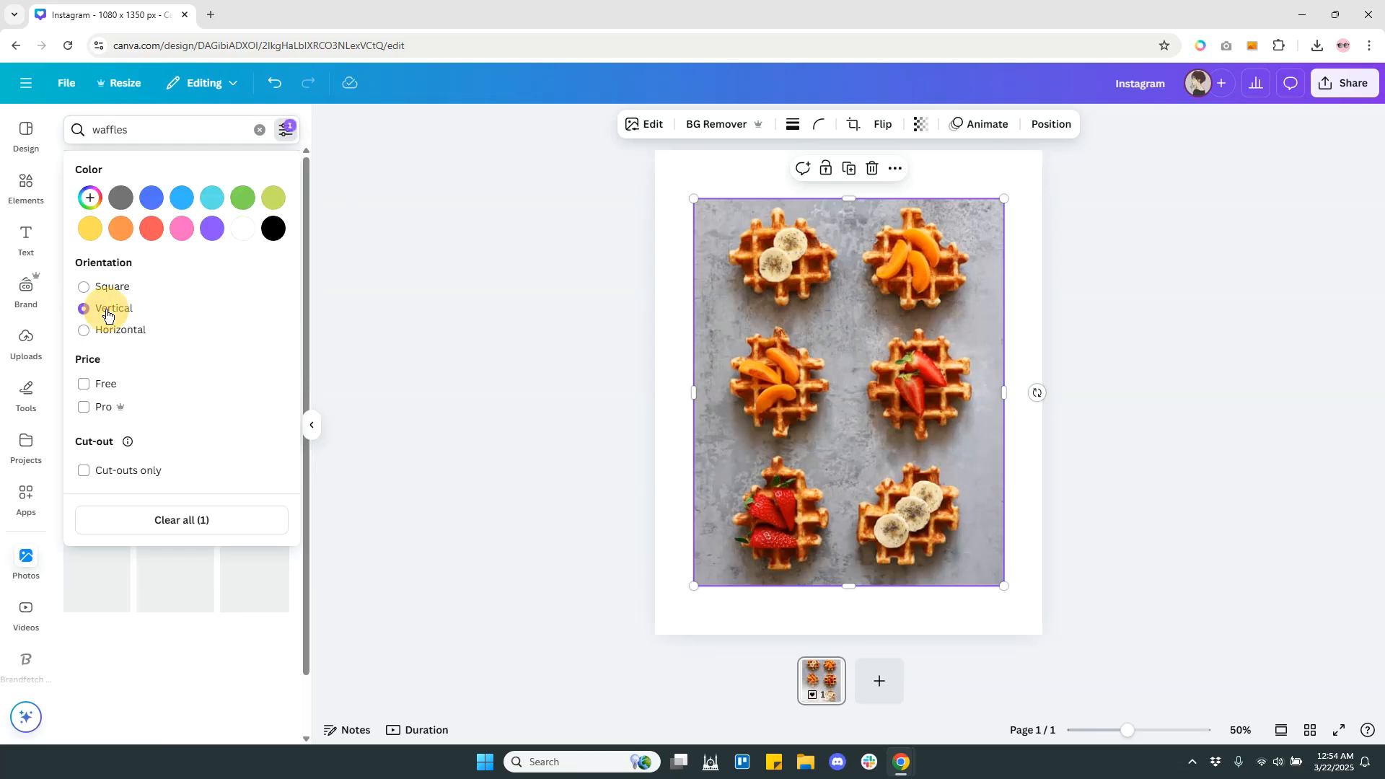
left_click(464, 343)
scroll(270, 351, "down", 10)
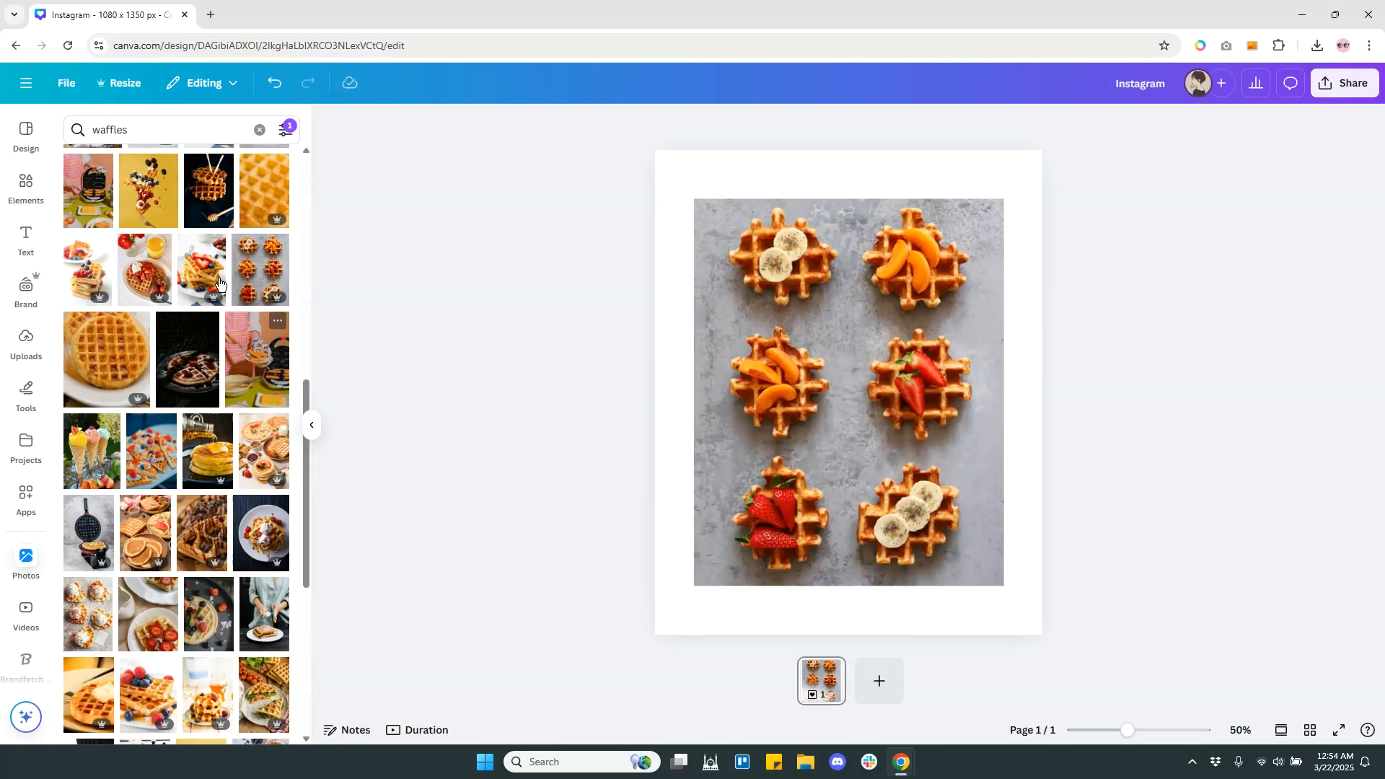
Delete the placed waffle photo and set the same six-waffle photo from the search results as the full-page background.
left_click(257, 266)
left_click(1114, 451)
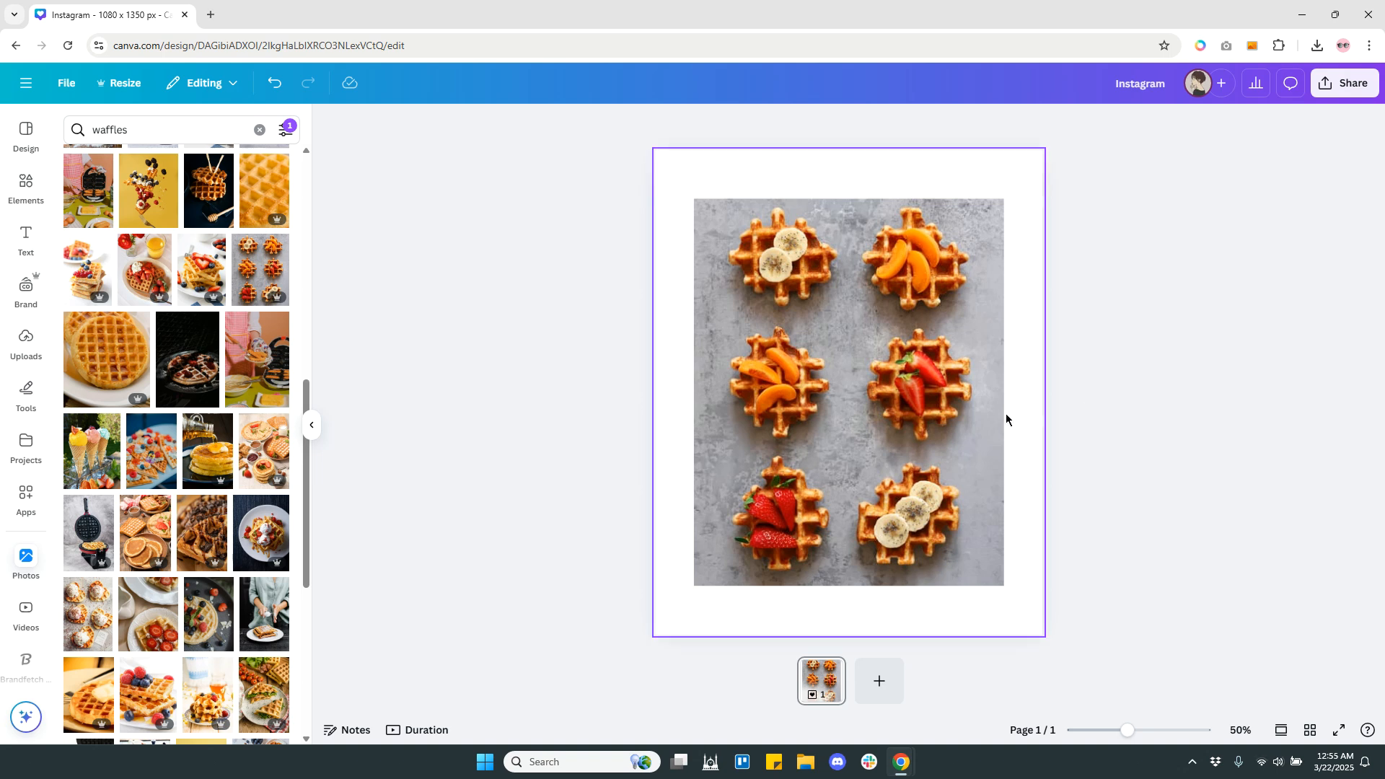
left_click(913, 401)
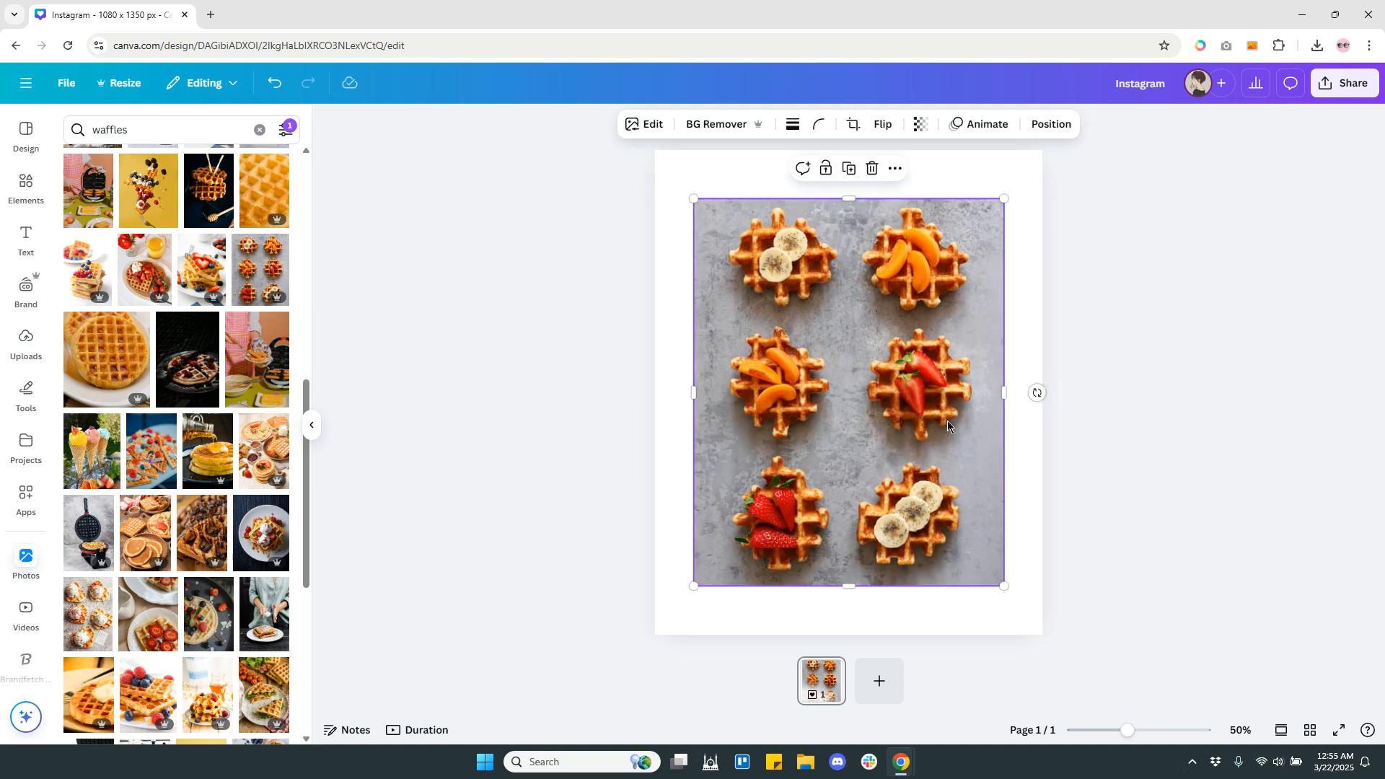
key("Delete")
left_click_drag(267, 269, 659, 323)
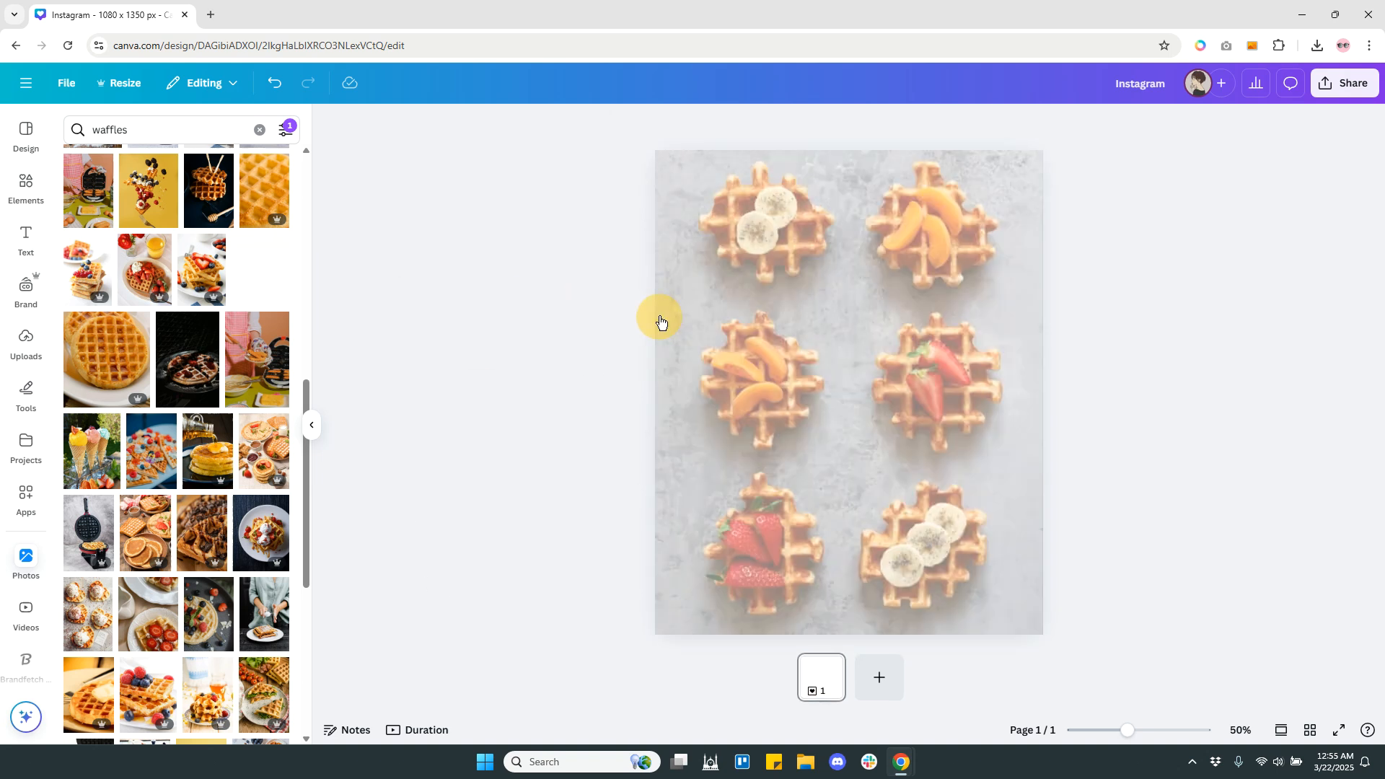
left_click(1219, 320)
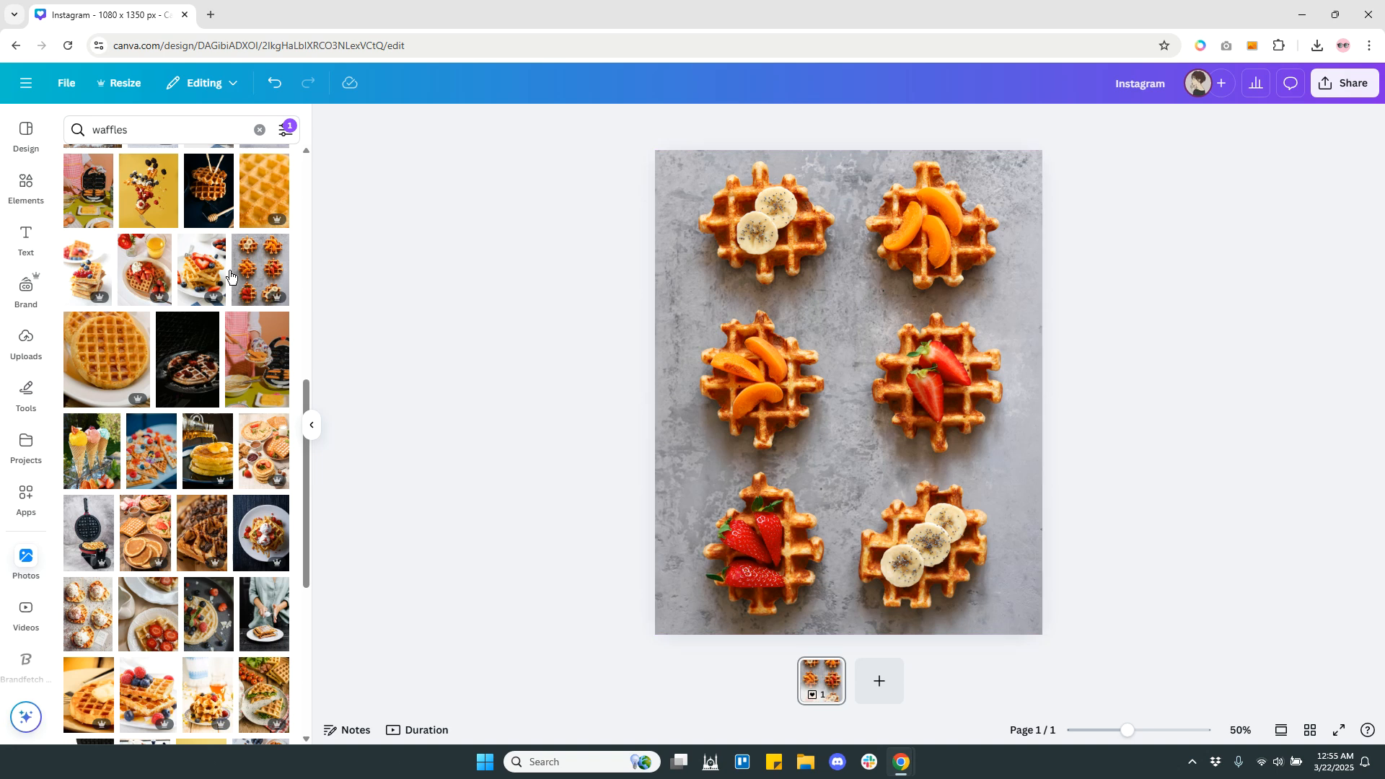
Add a single-cell grid that covers the whole page over the waffle photo.
left_click(26, 186)
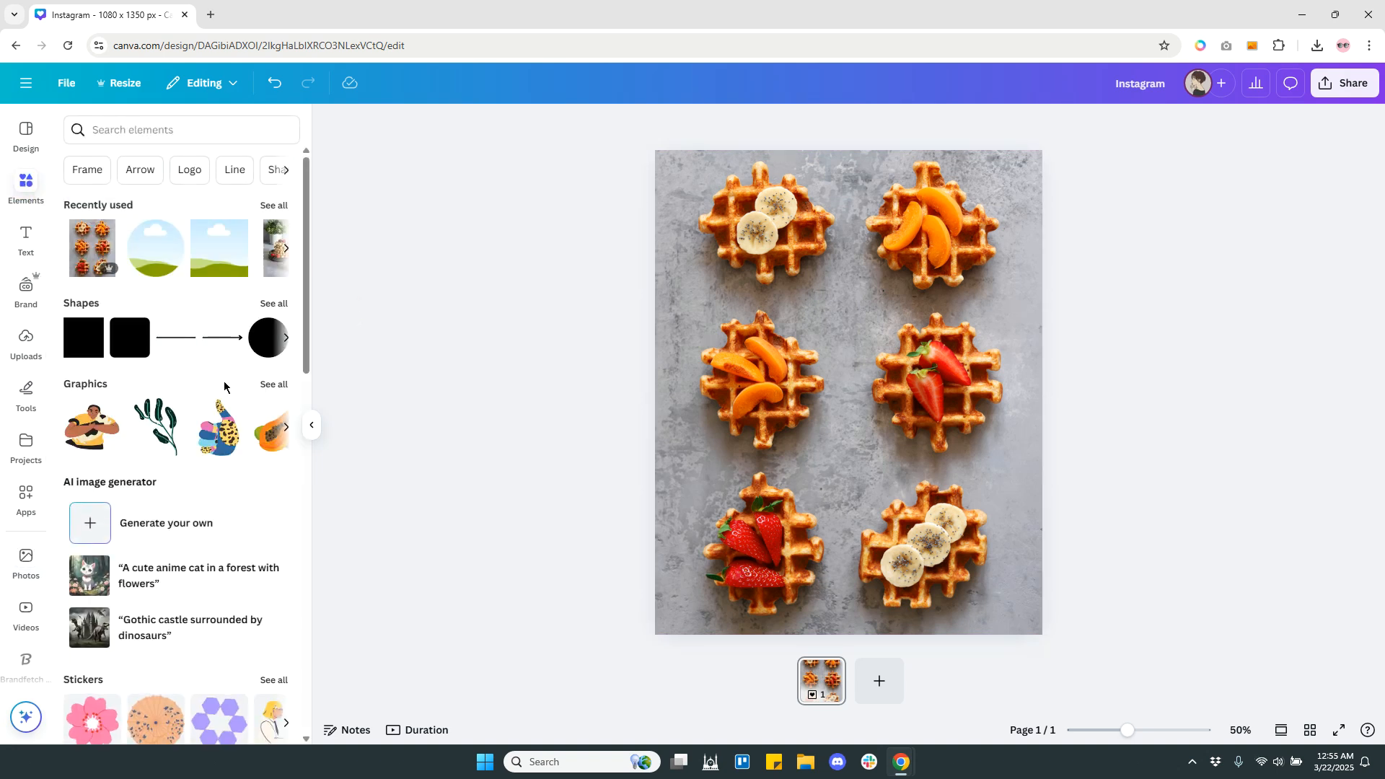
scroll(224, 404, "down", 7)
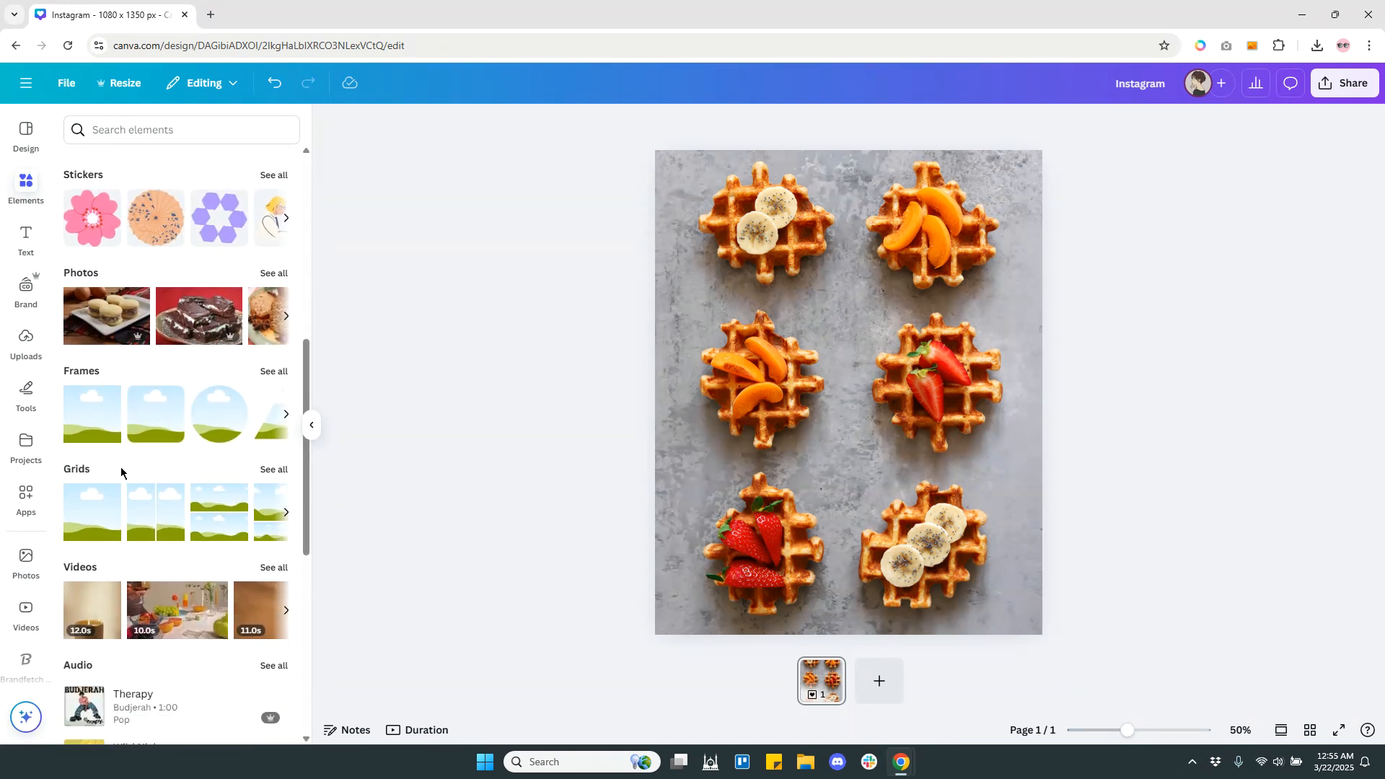
left_click(85, 524)
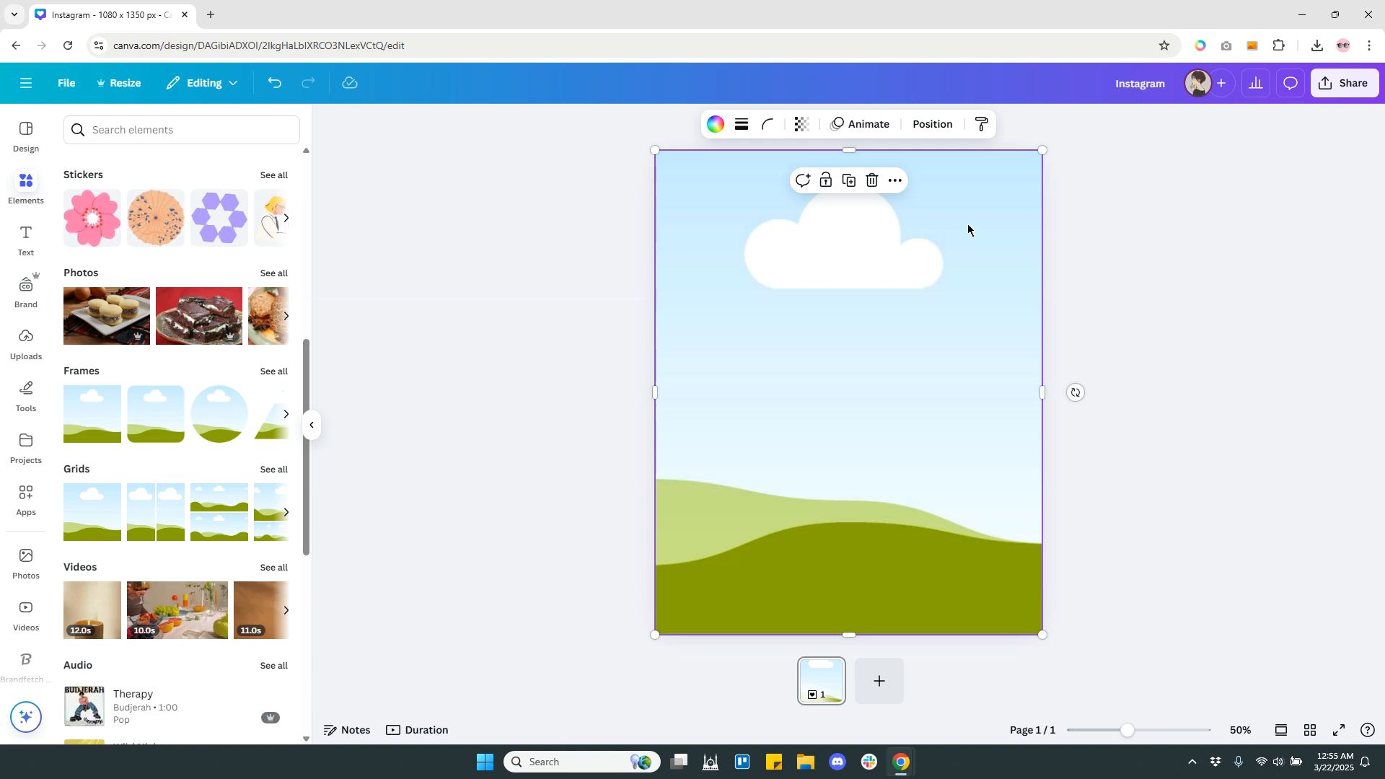
Fill the full-page grid with solid black and set its transparency to 73.
left_click(712, 126)
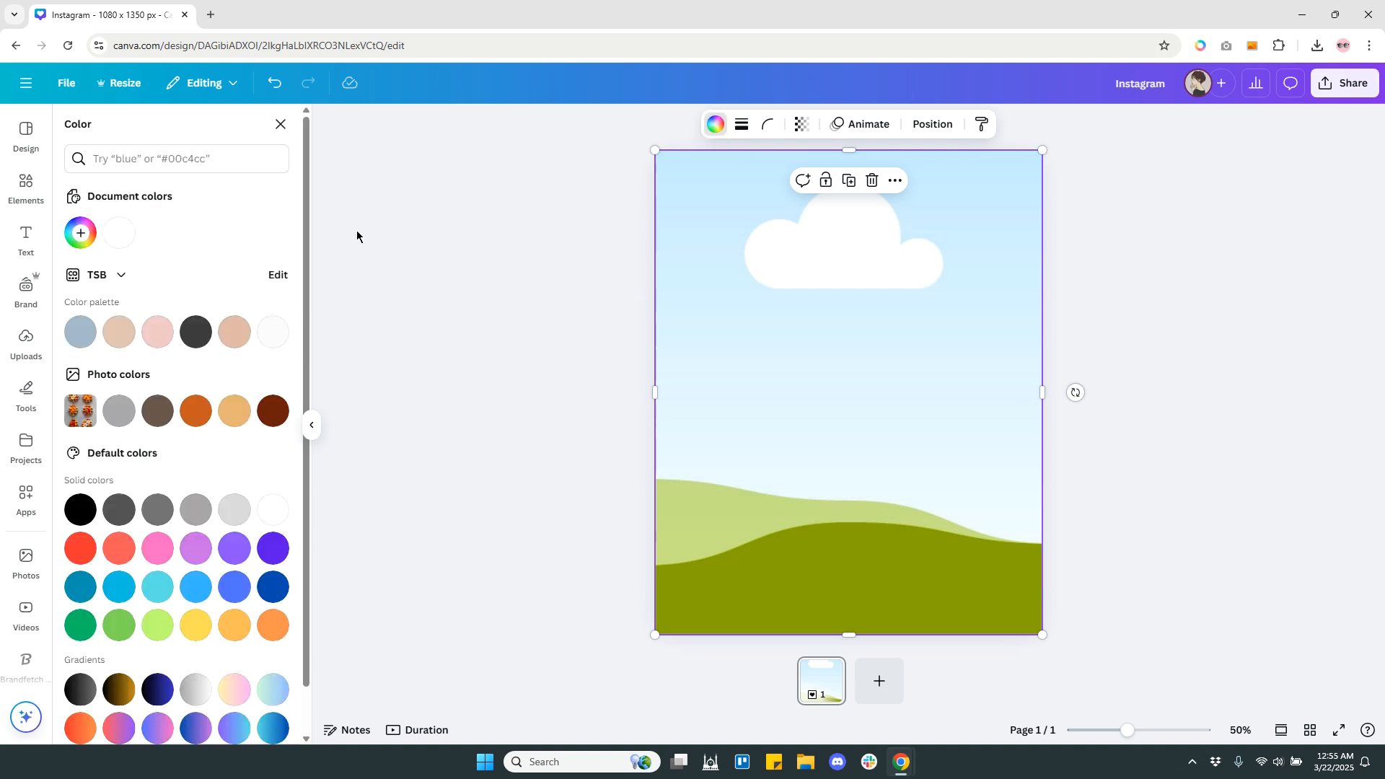
left_click(75, 510)
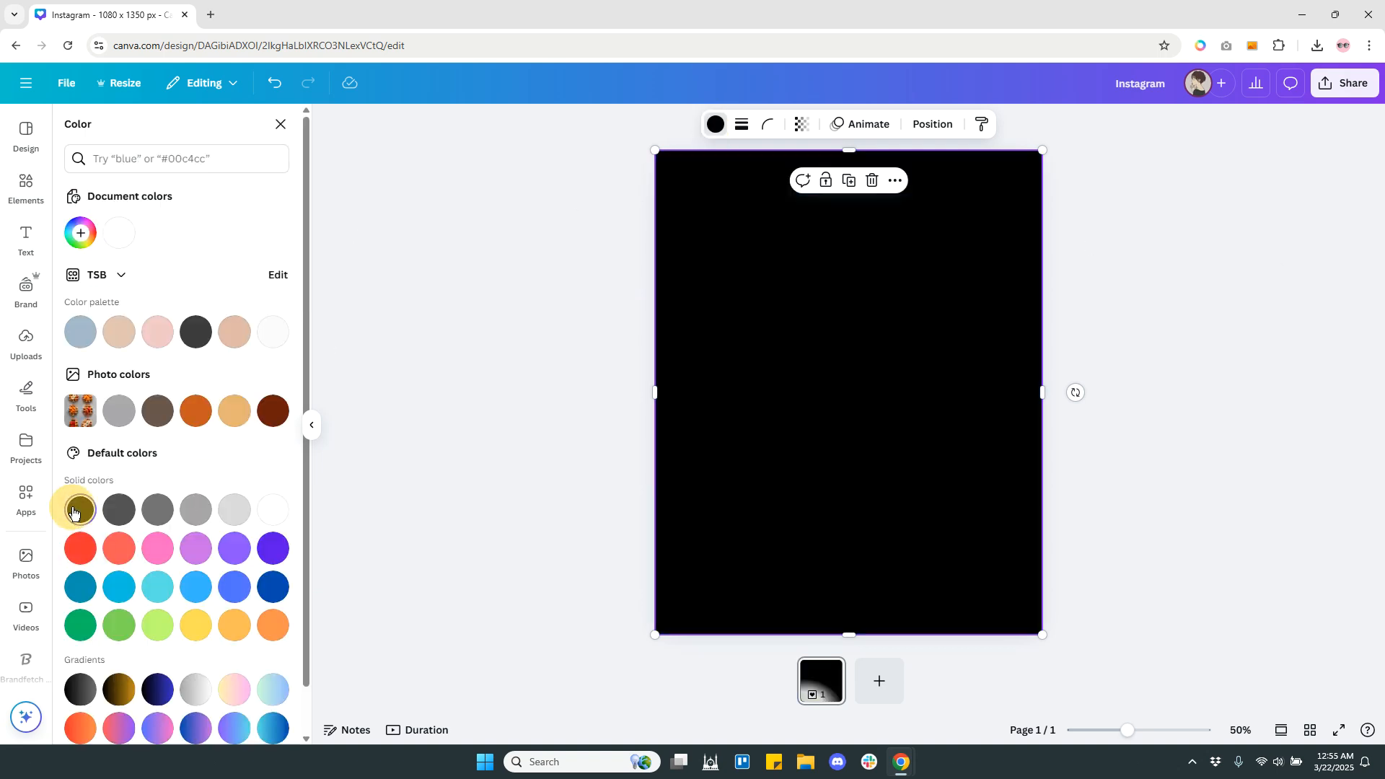
left_click(805, 135)
left_click_drag(834, 187, 808, 191)
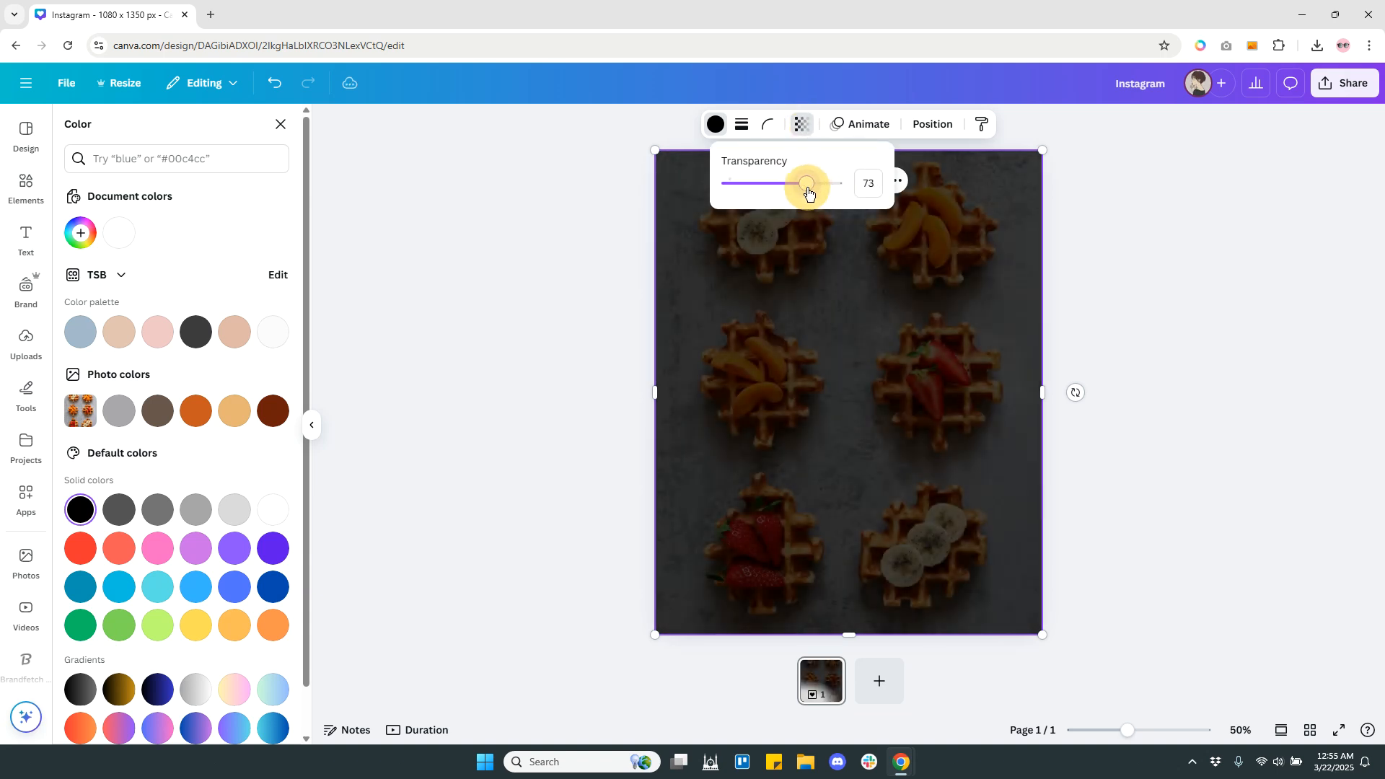
left_click(1120, 326)
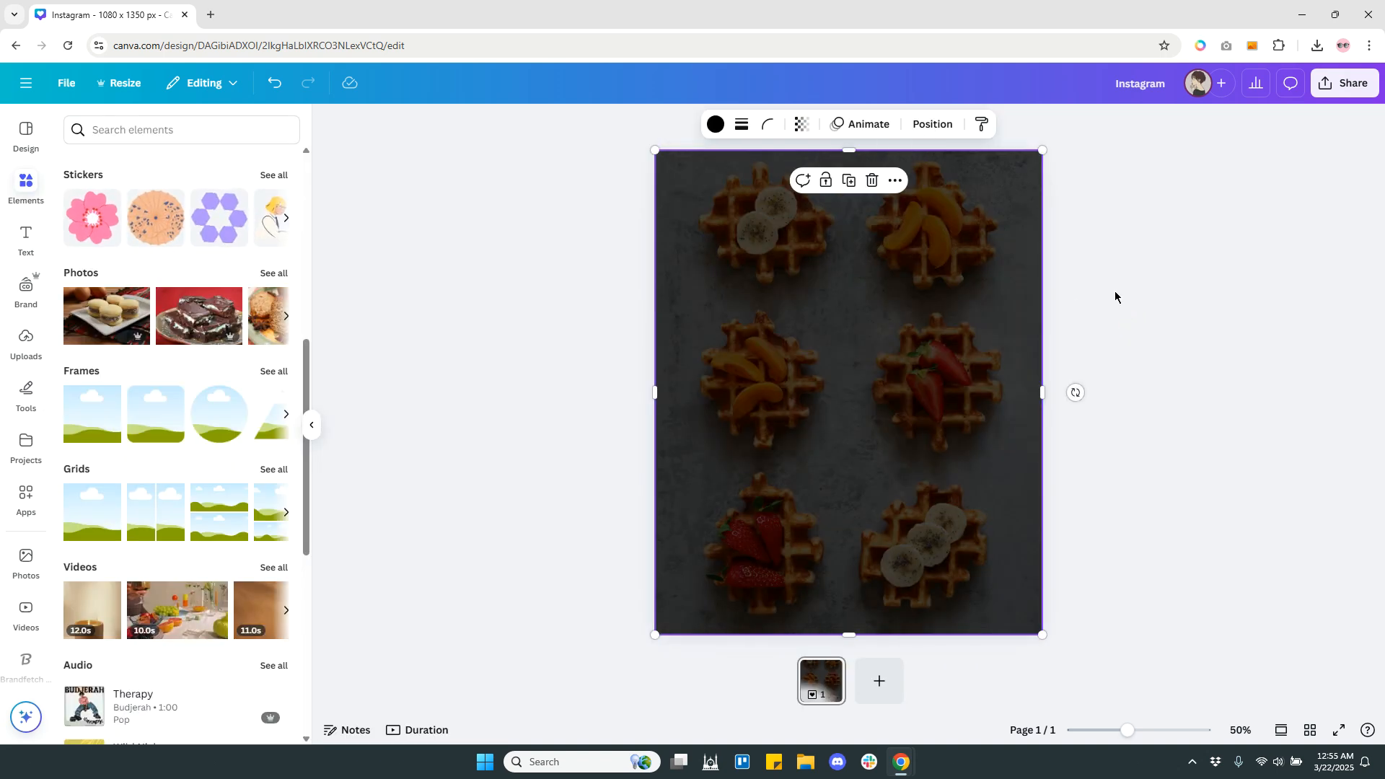
Add a circle frame instead of a square one, shrink it and place it over the top-left banana waffle.
left_click(84, 423)
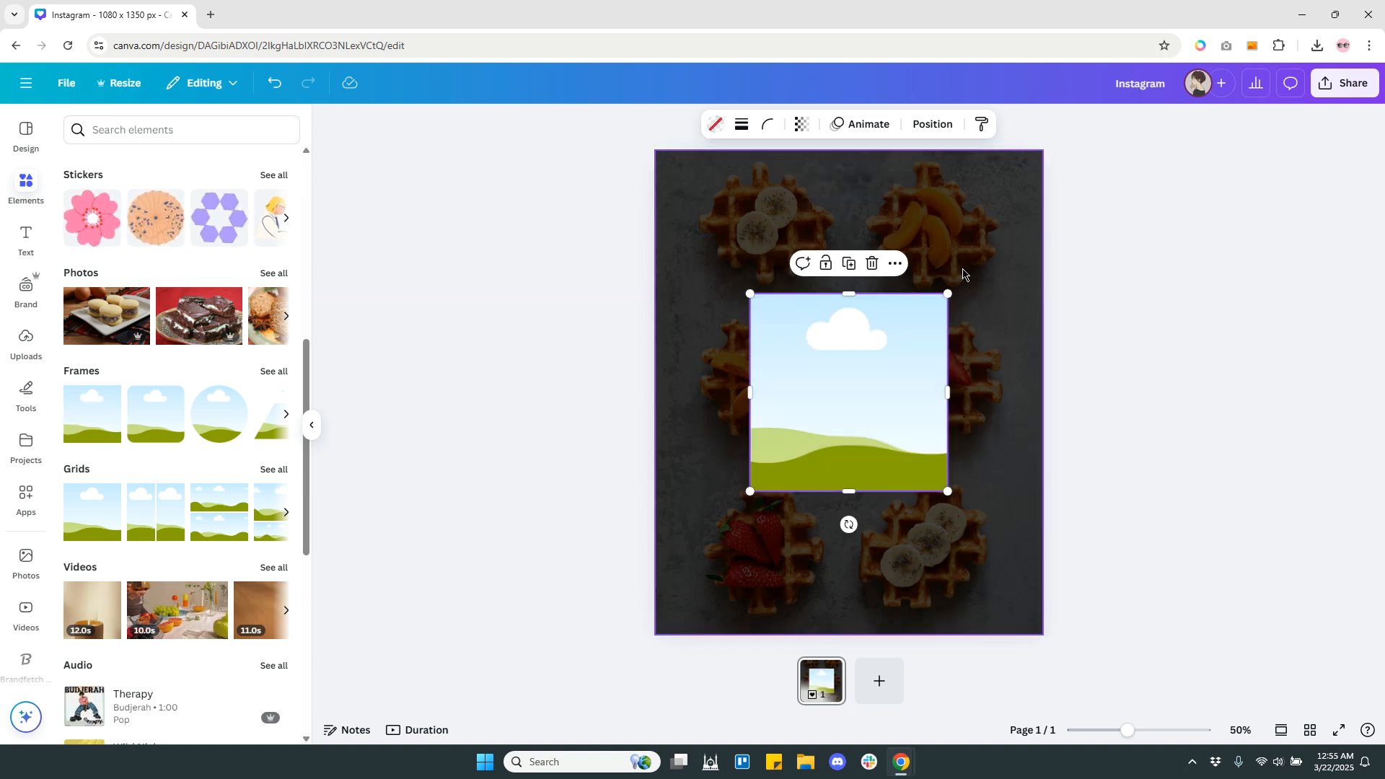
key("Delete")
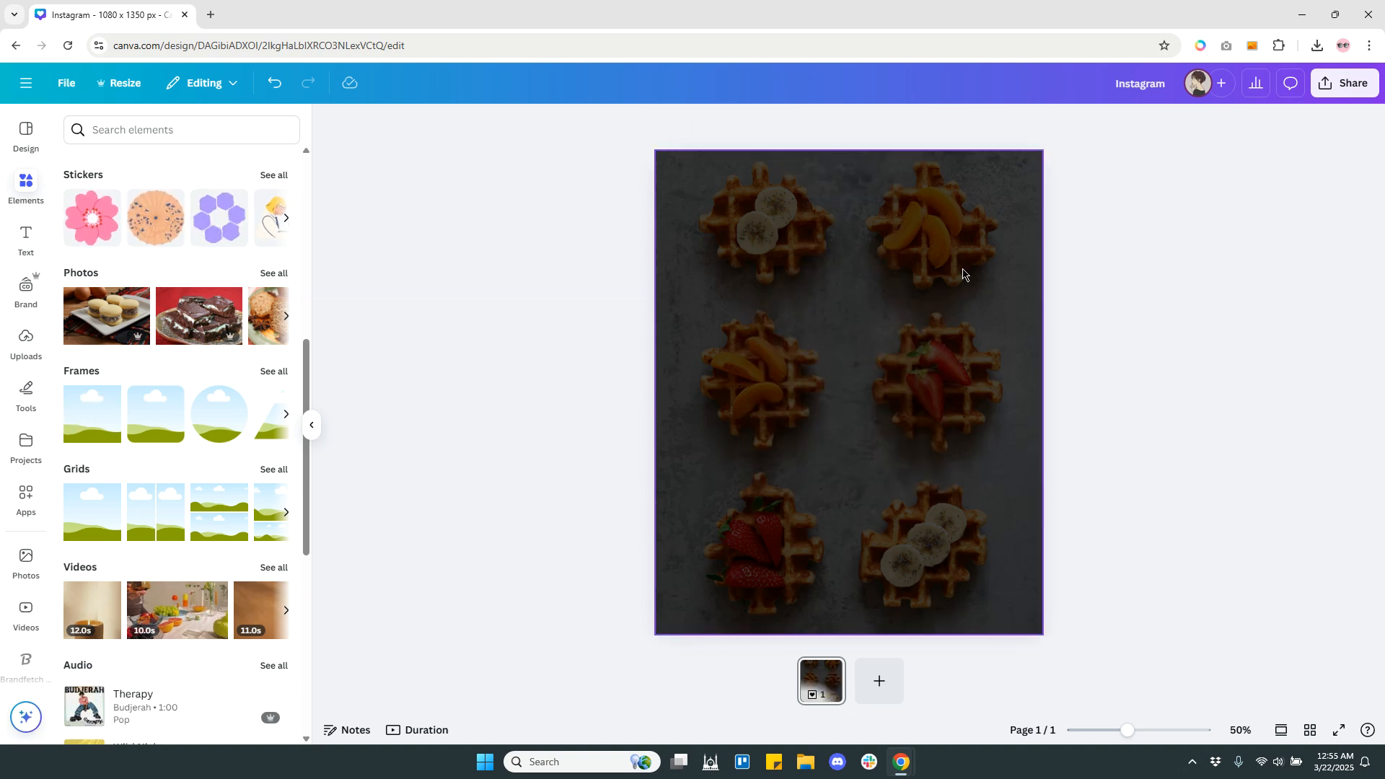
left_click(211, 423)
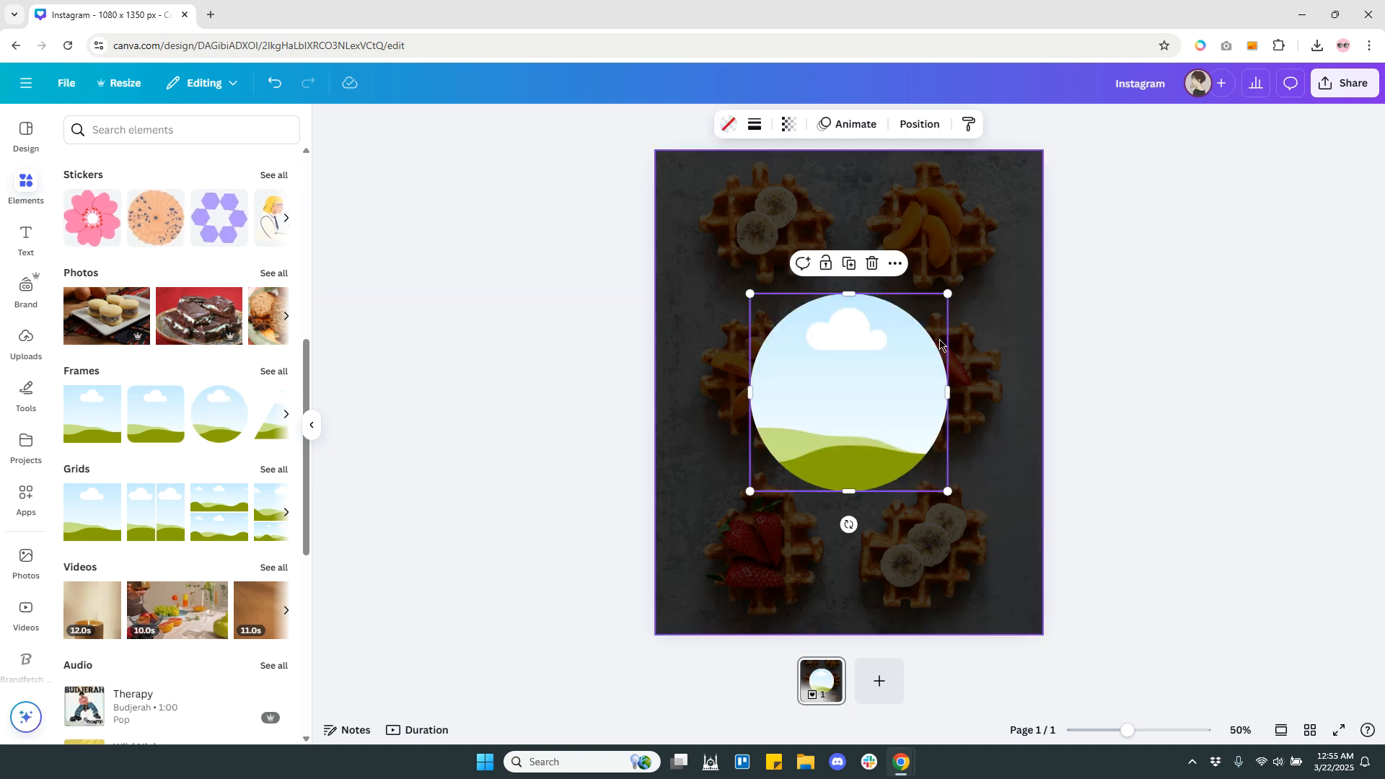
left_click_drag(859, 396, 848, 344)
left_click_drag(936, 444, 887, 392)
left_click_drag(838, 319, 776, 228)
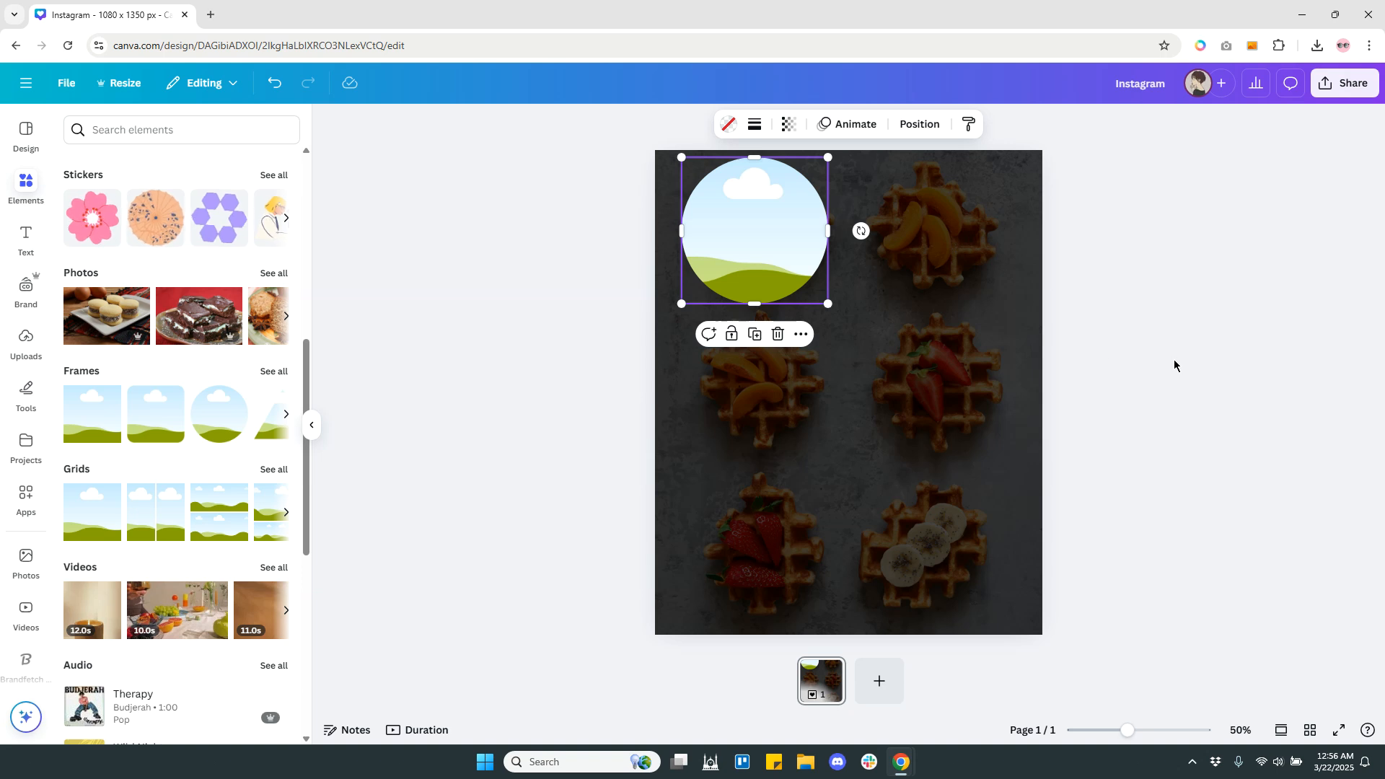
Fill the circle frame with the six-waffle photo from the "waffles" search results.
left_click(25, 567)
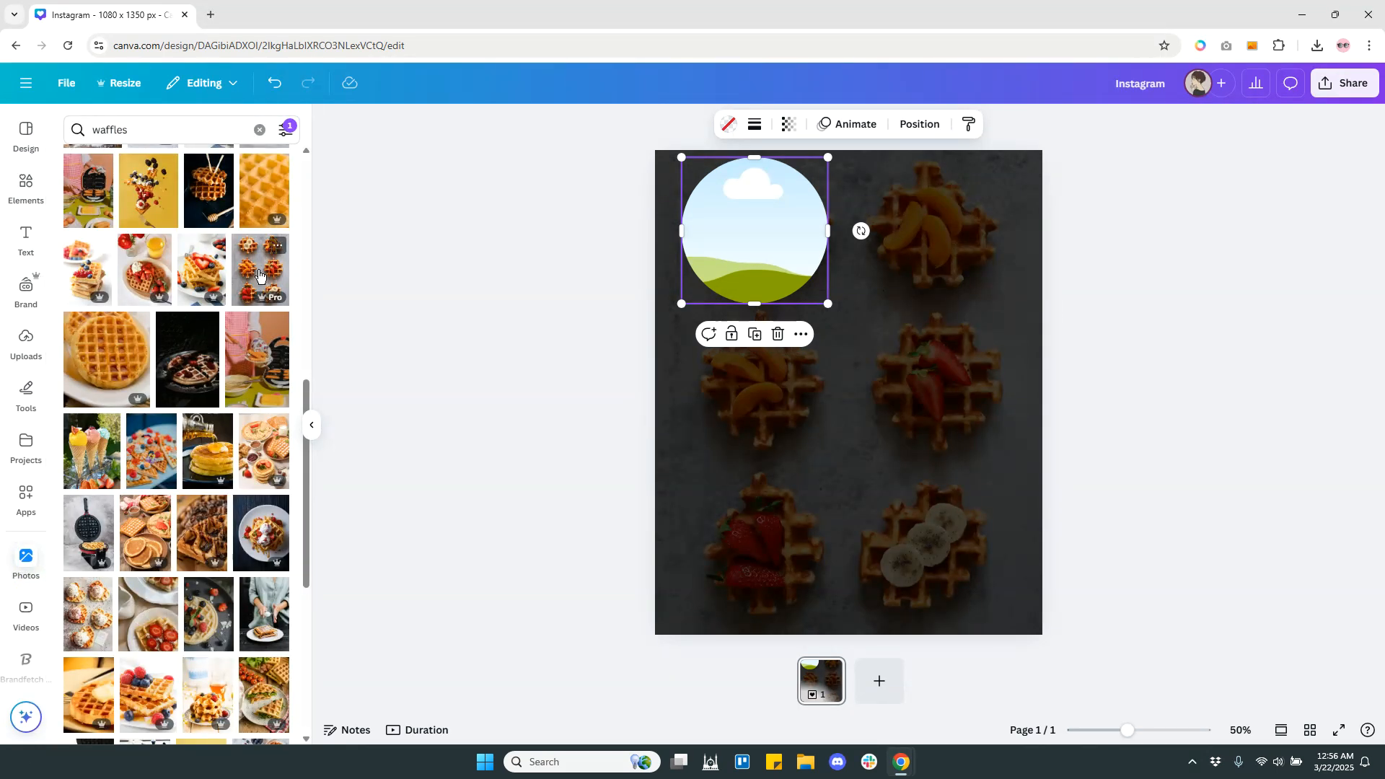
left_click_drag(259, 274, 709, 264)
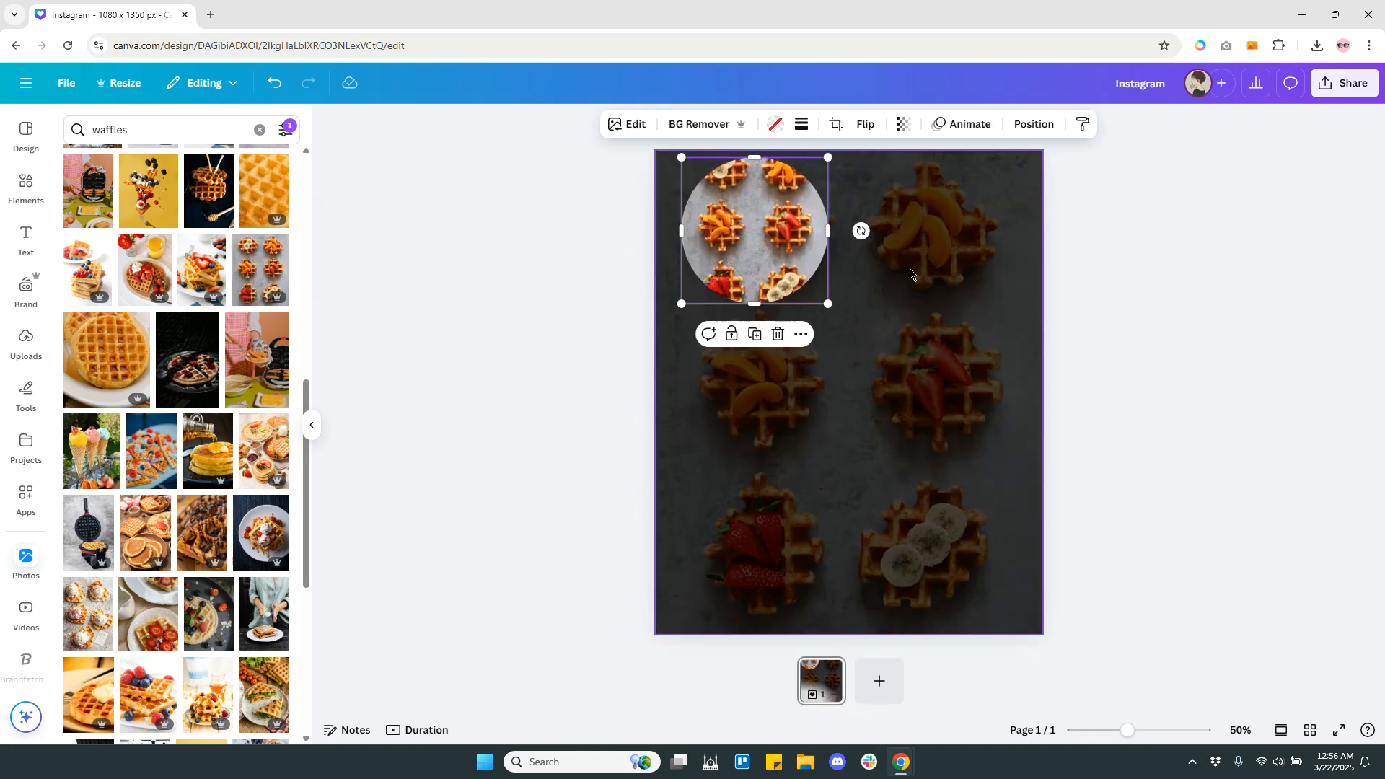
left_click(1095, 295)
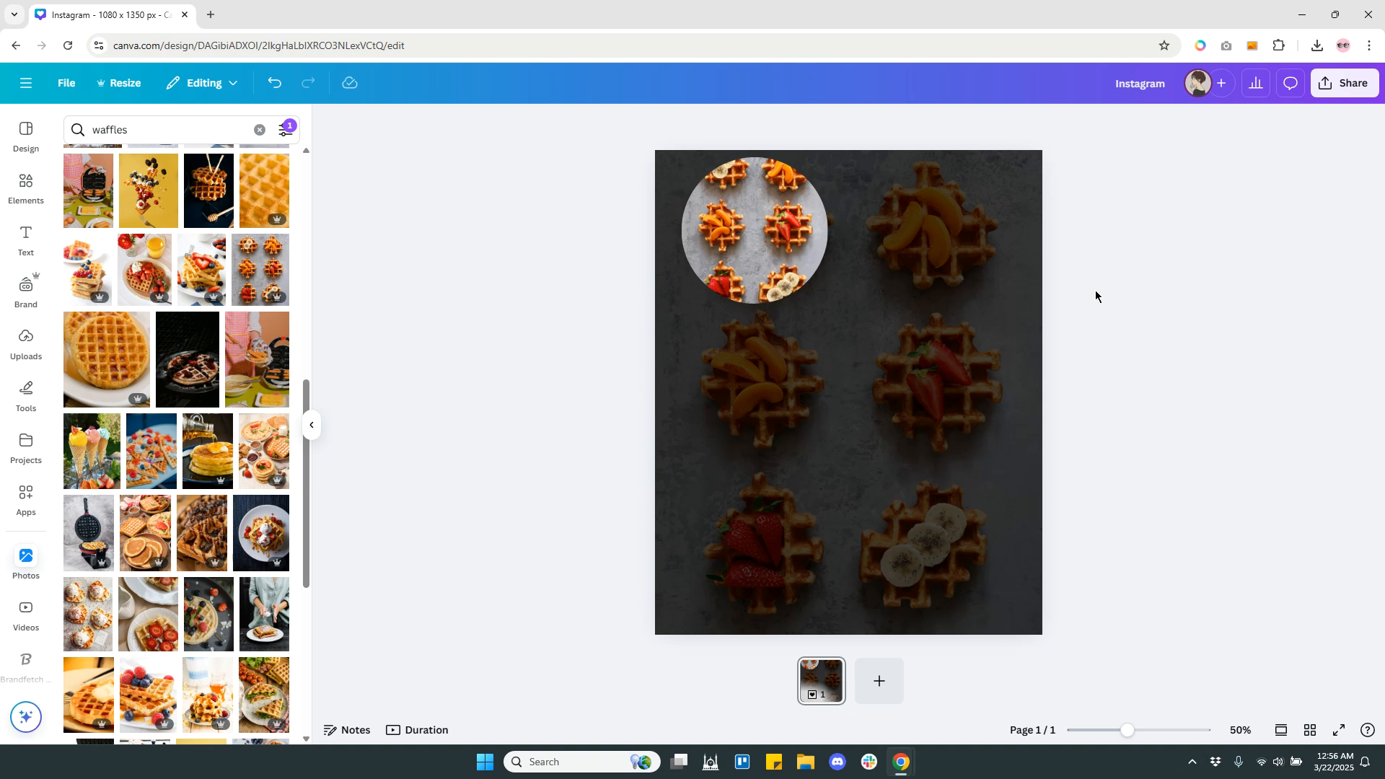
Enlarge the photo inside the circle frame to the full page size so it lines up with the background, and apply the crop.
left_click(765, 250)
double_click(765, 249)
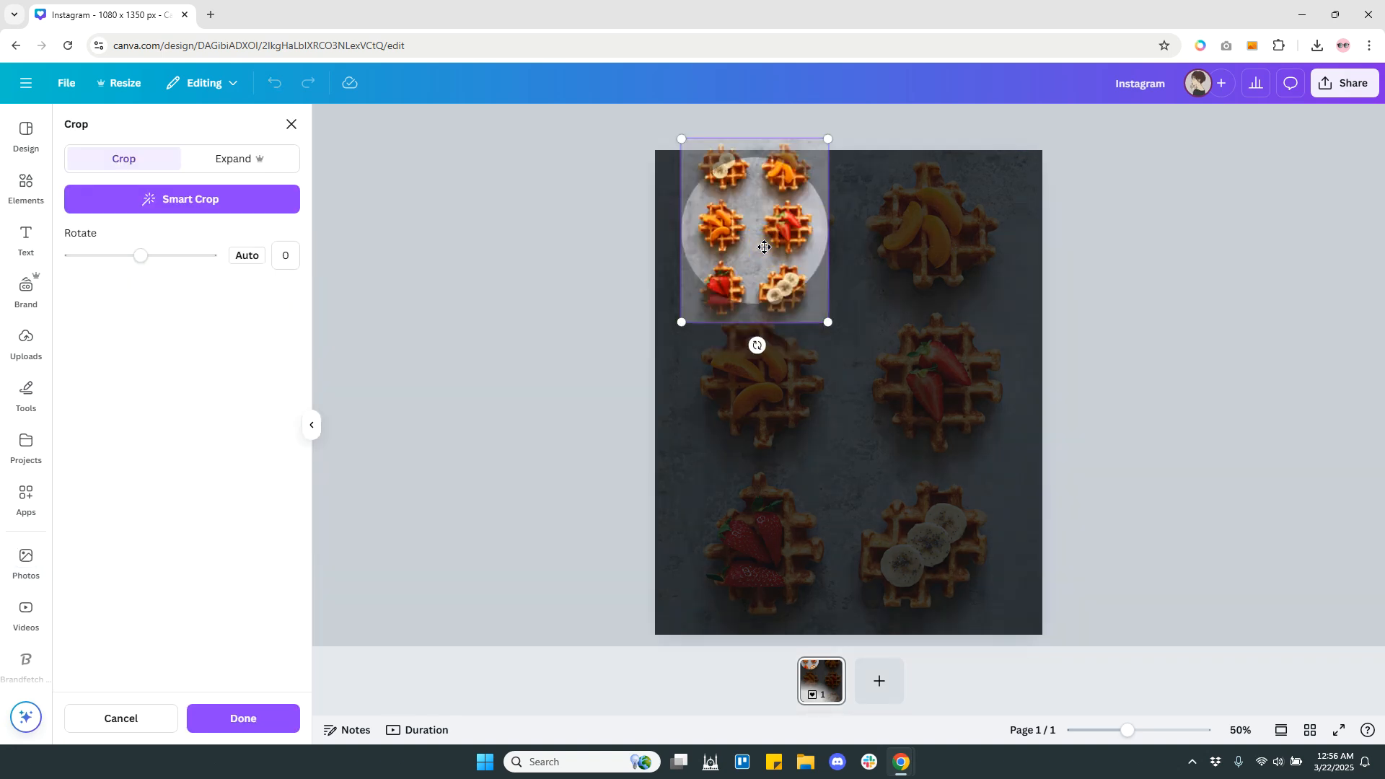
left_click_drag(759, 225, 716, 244)
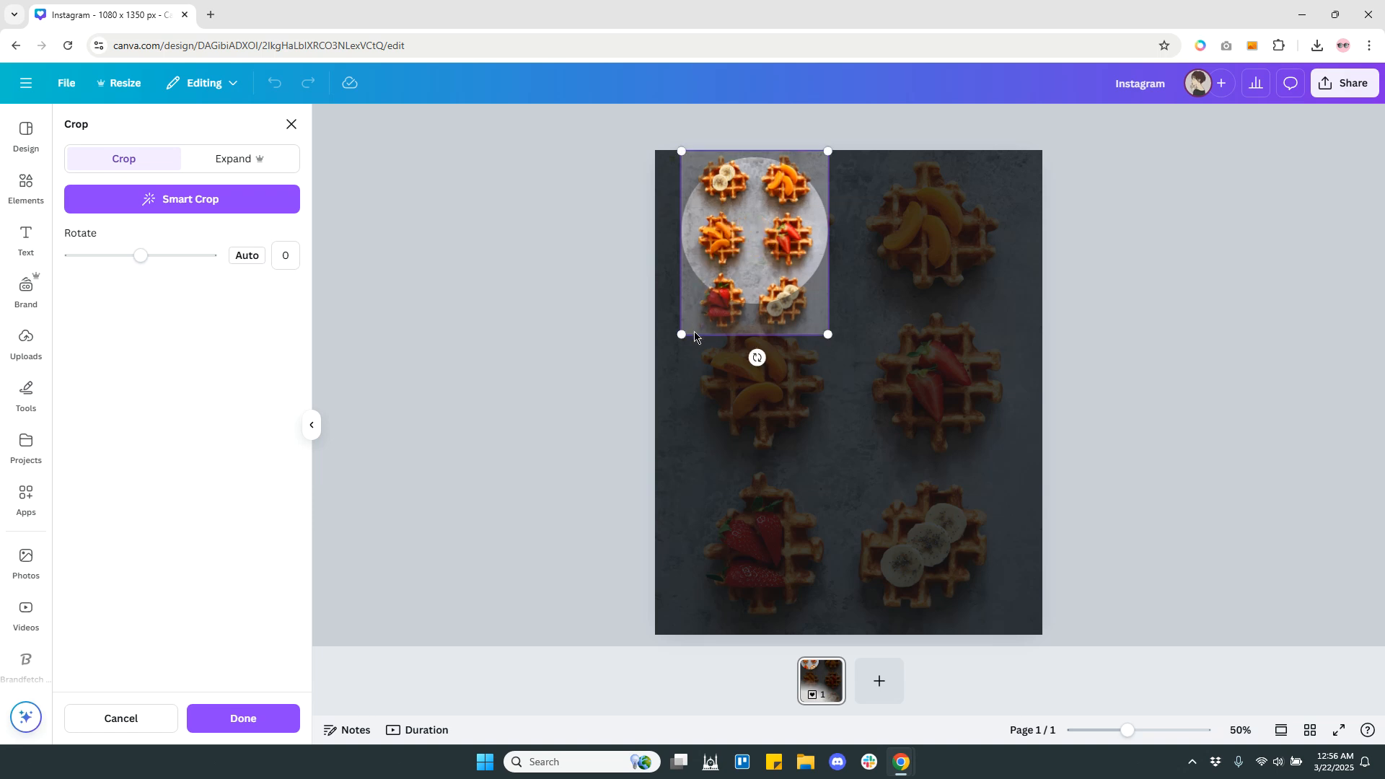
left_click_drag(684, 339, 654, 366)
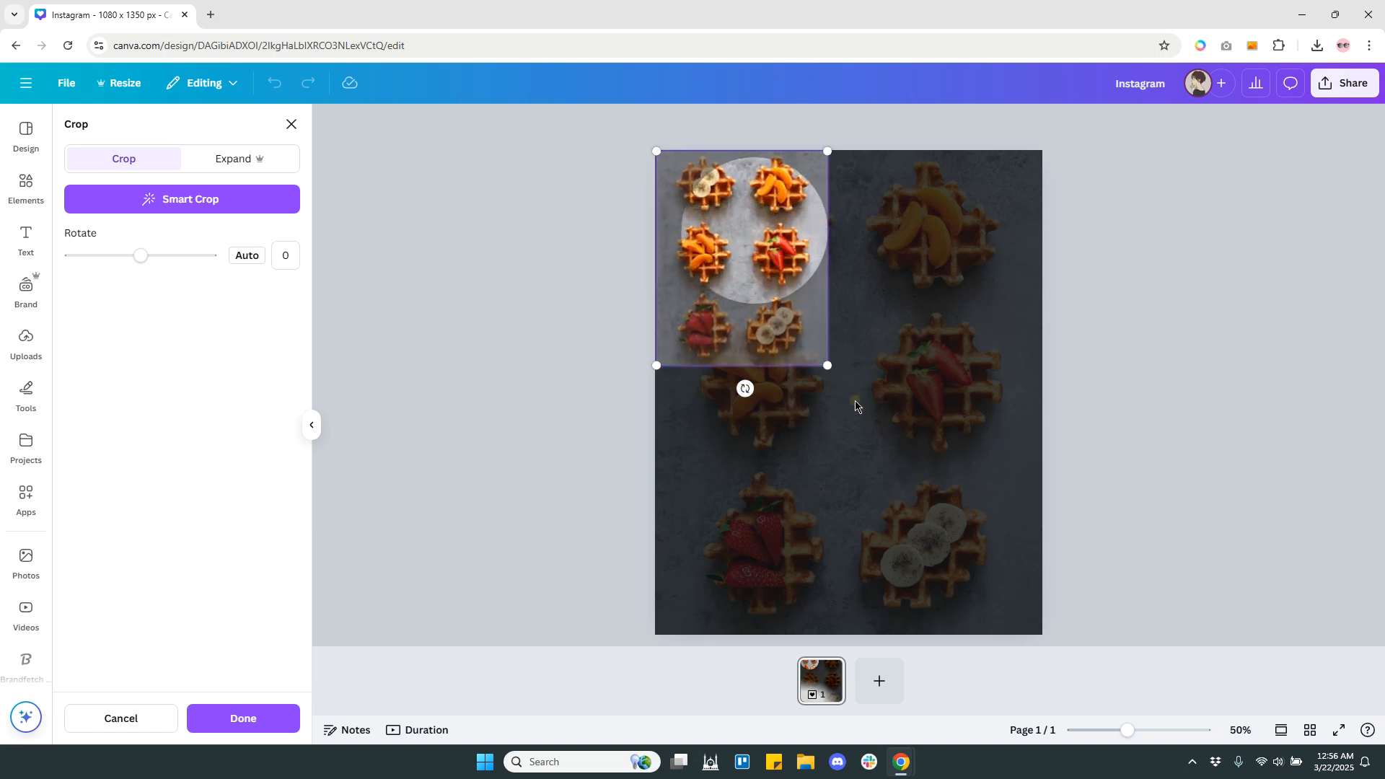
left_click_drag(828, 366, 1024, 659)
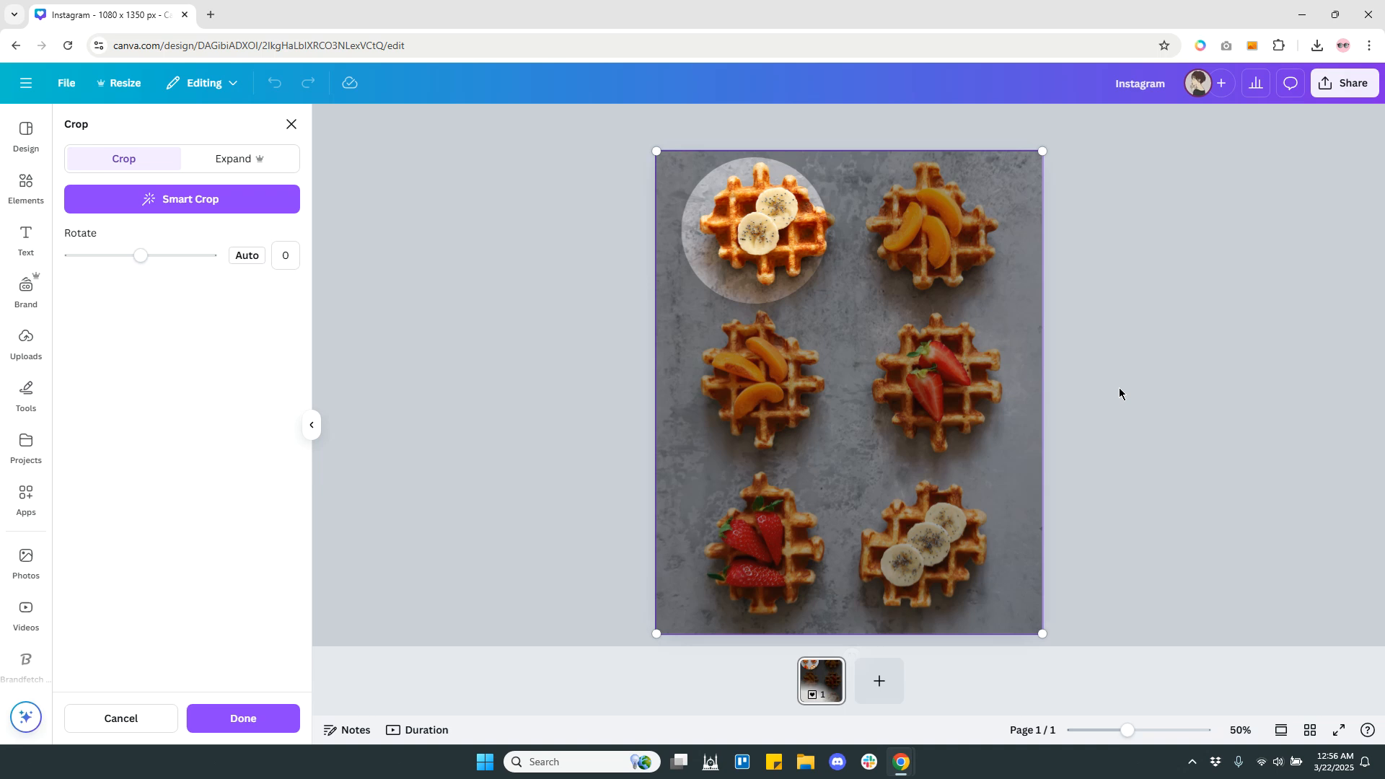
key("Return")
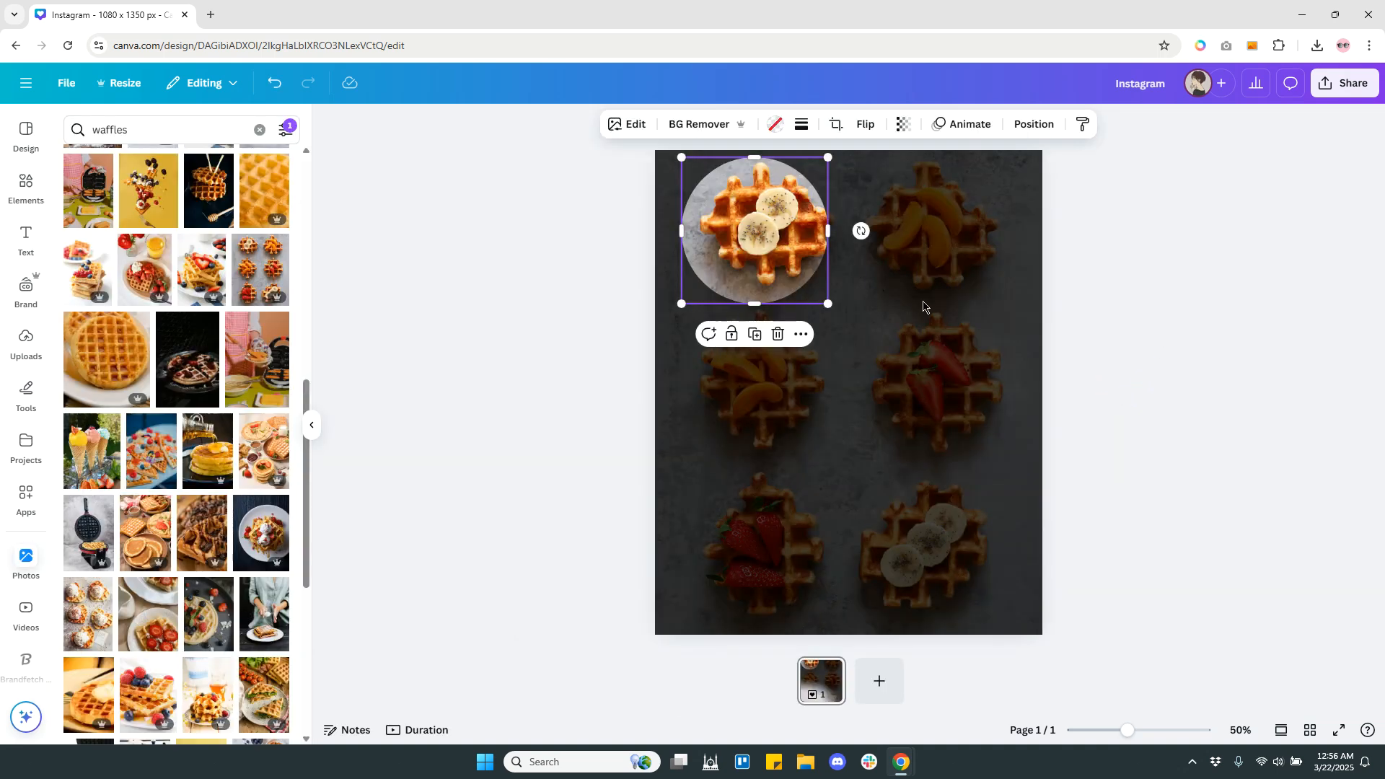
left_click(1177, 261)
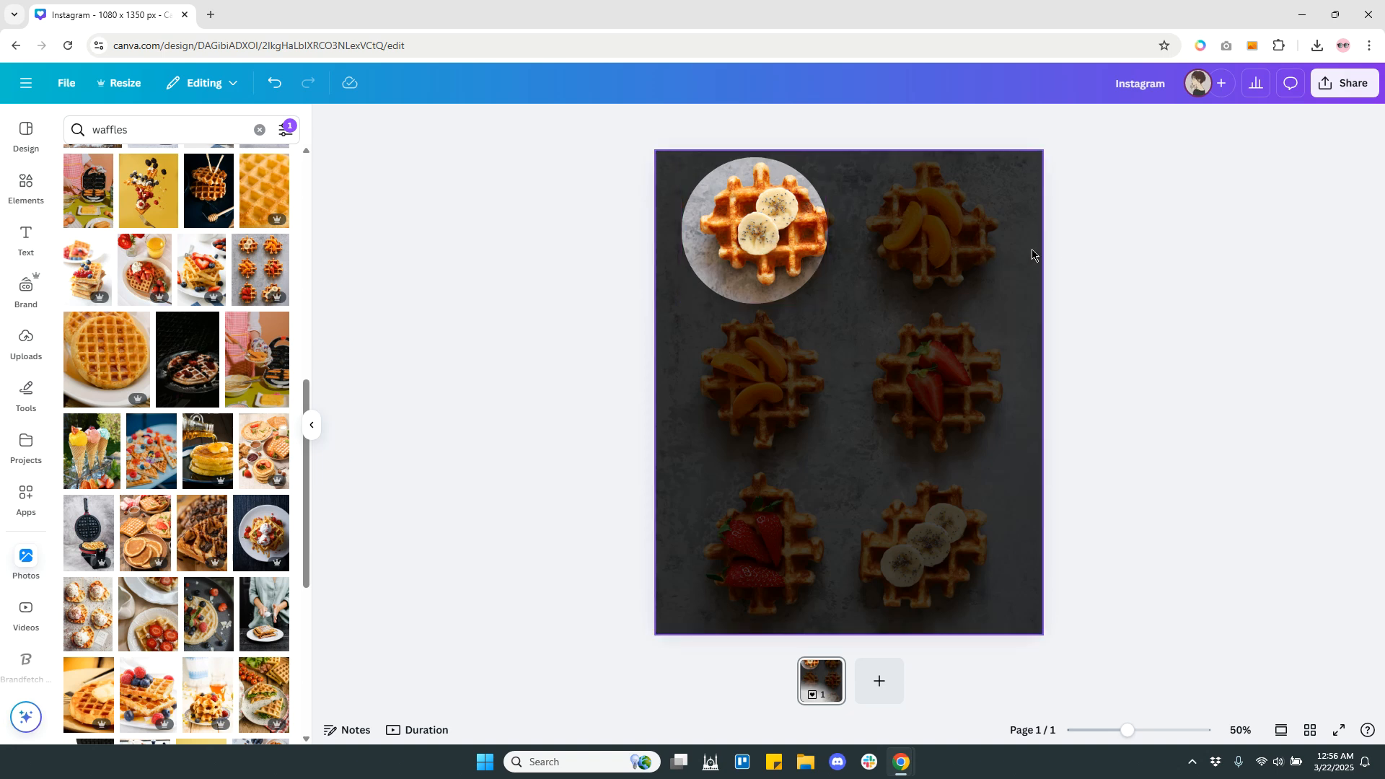
Nudge the circle frame slightly right and shift the photo inside it back into line with the background photo.
left_click_drag(751, 233, 753, 229)
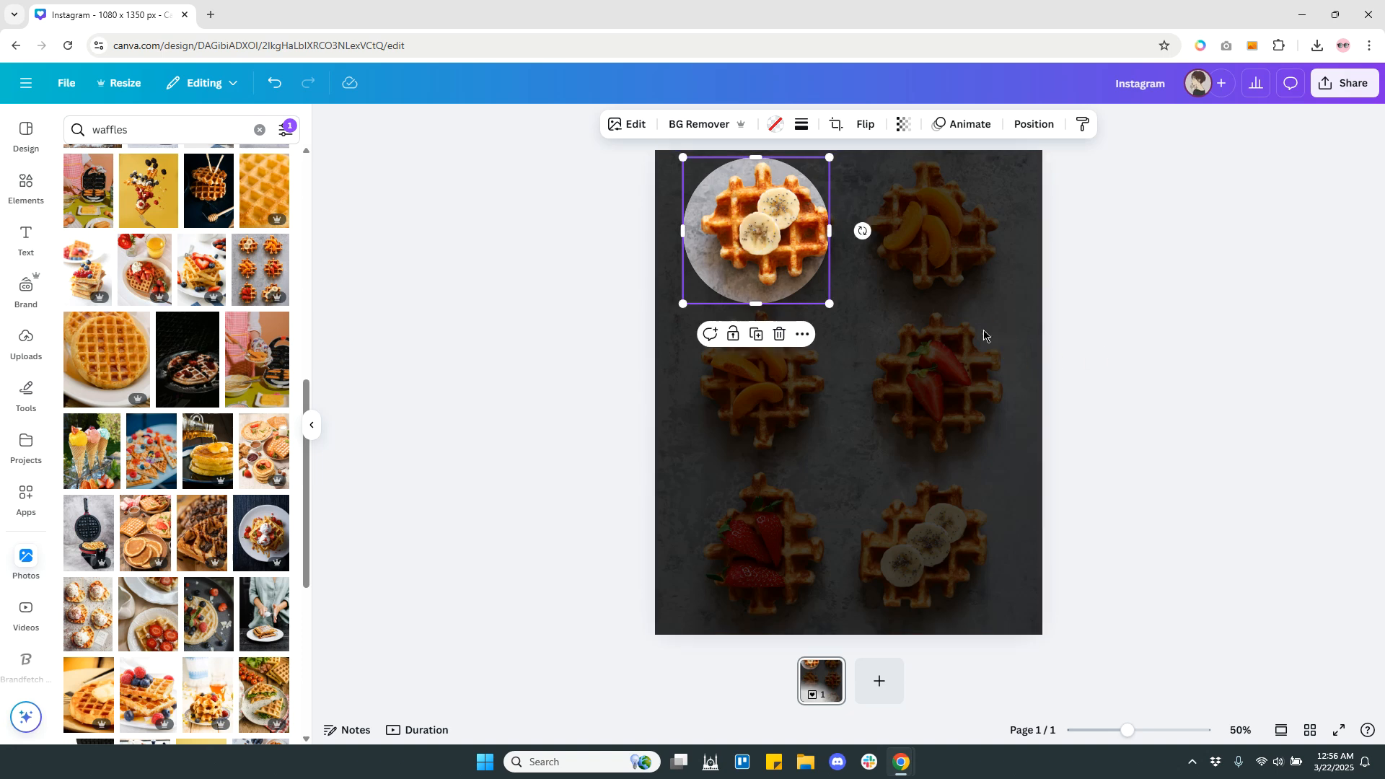
double_click(768, 257)
left_click_drag(739, 252, 731, 251)
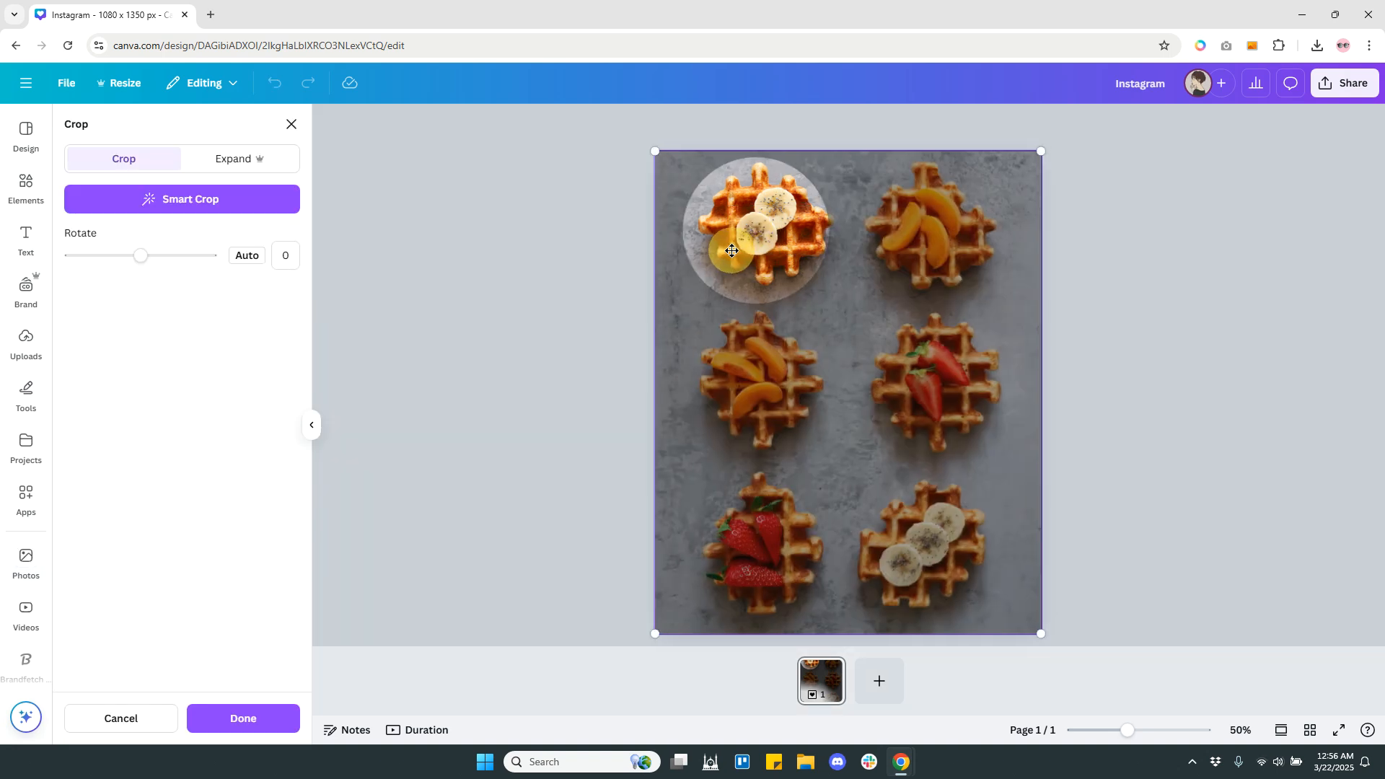
left_click(1098, 261)
Move the circle frame further right to surround the whole banana waffle, and realign its inner photo with the background.
left_click_drag(771, 239, 775, 238)
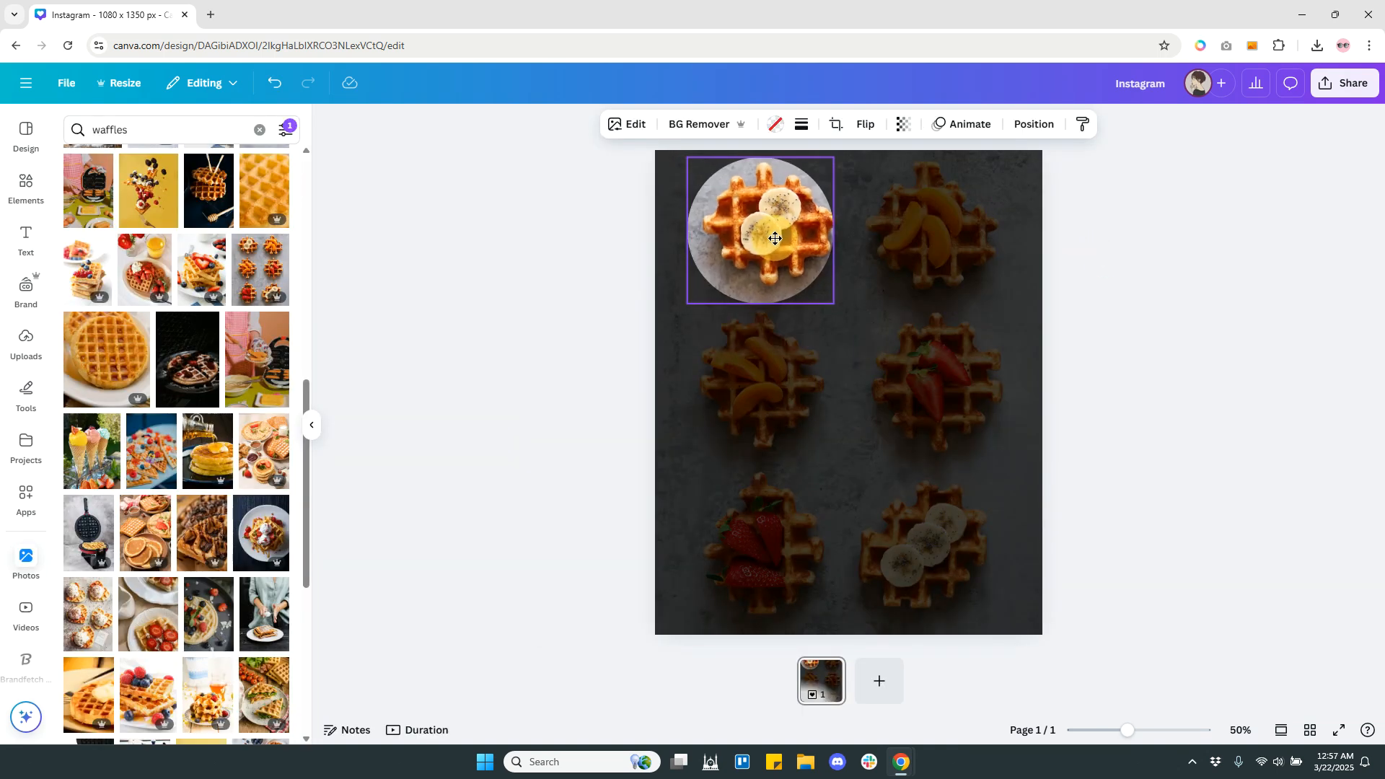
double_click(803, 258)
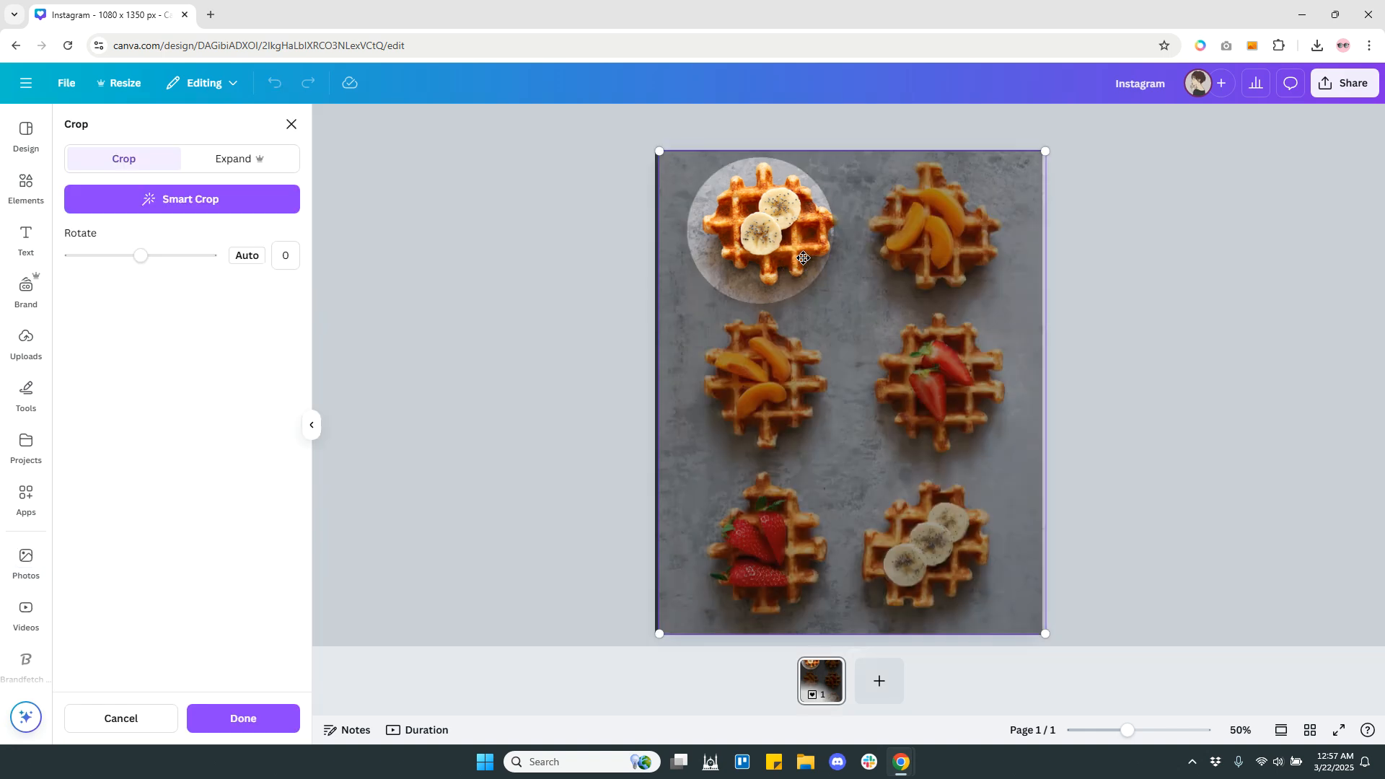
left_click(1144, 258)
left_click_drag(724, 230, 731, 229)
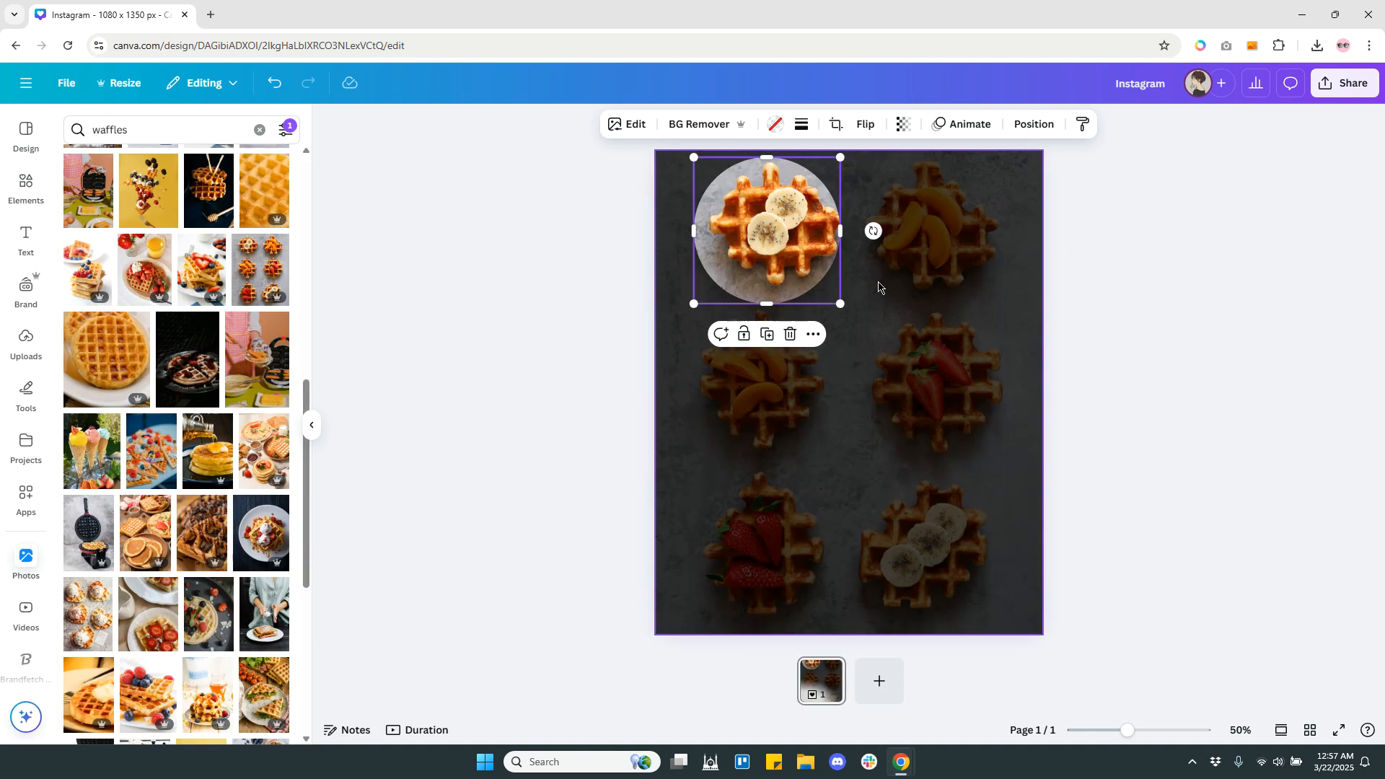
double_click(789, 273)
left_click_drag(755, 256, 738, 256)
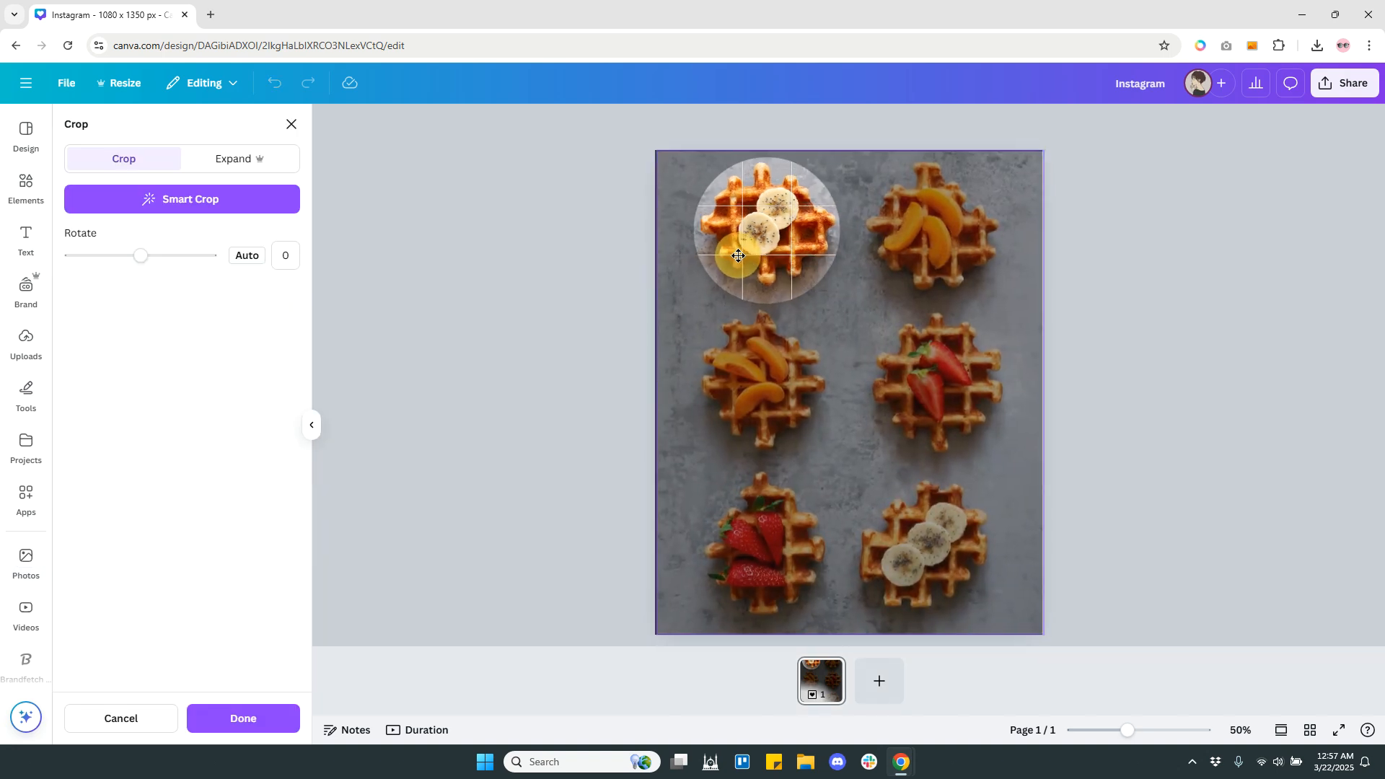
left_click_drag(738, 256, 737, 256)
left_click(1104, 299)
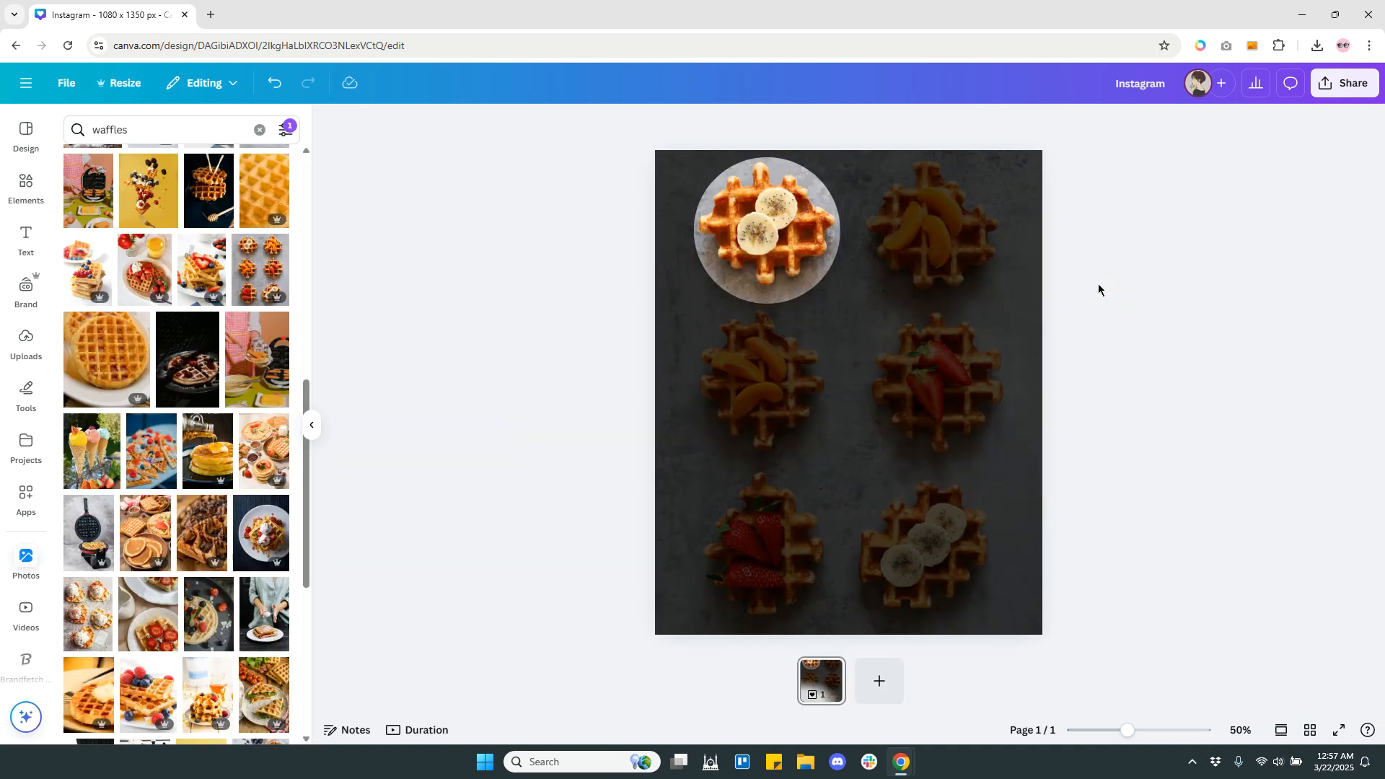
Add a text box reading "March 25th...", widen it and place it to the right of the circle frame.
left_click(854, 388)
key("t")
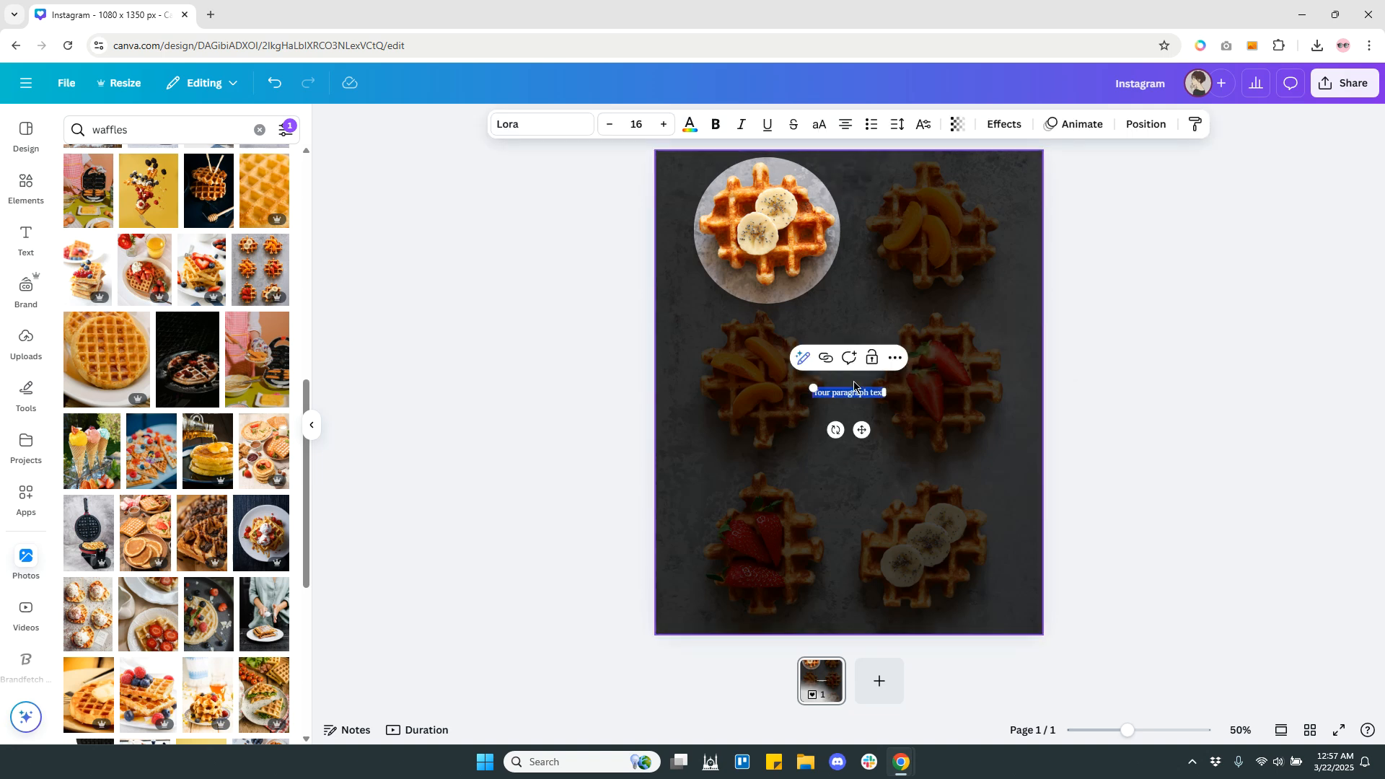
left_click(985, 398)
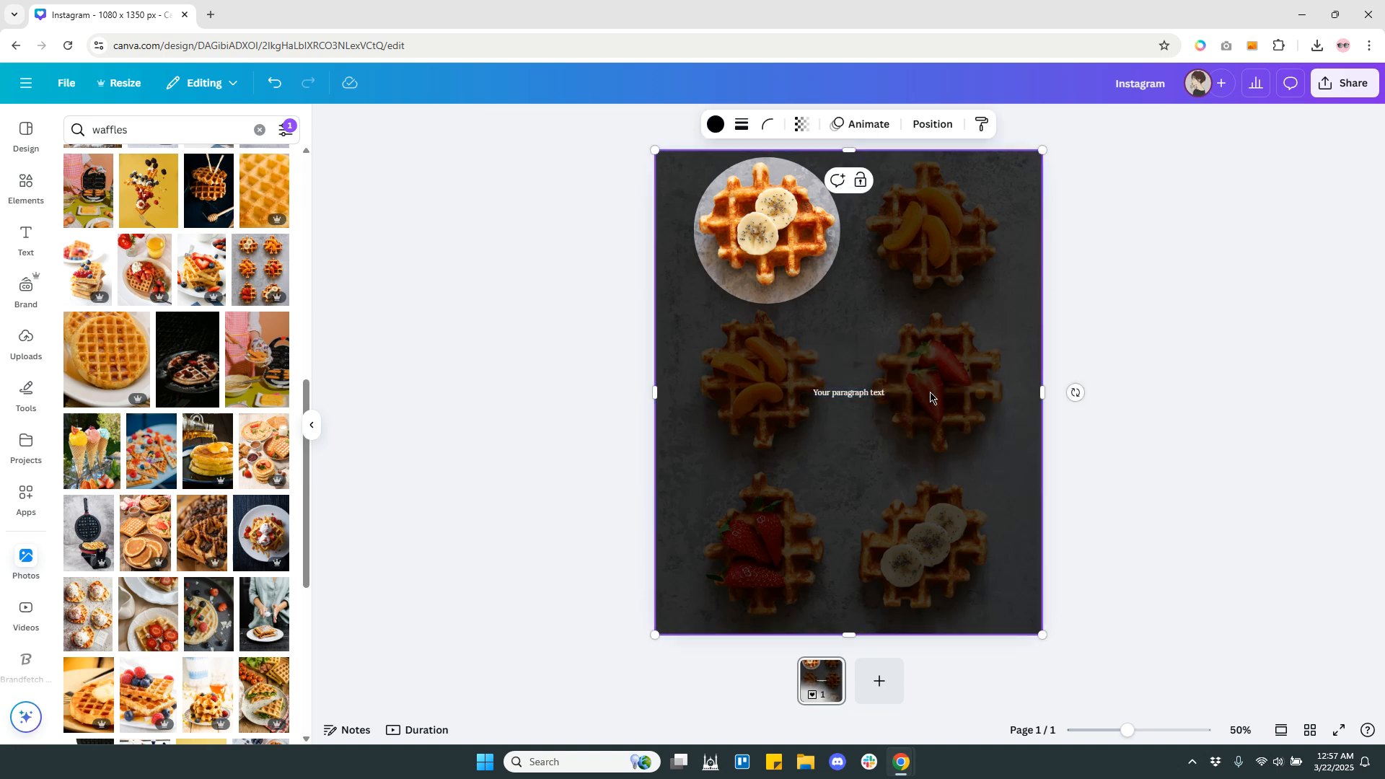
double_click(854, 393)
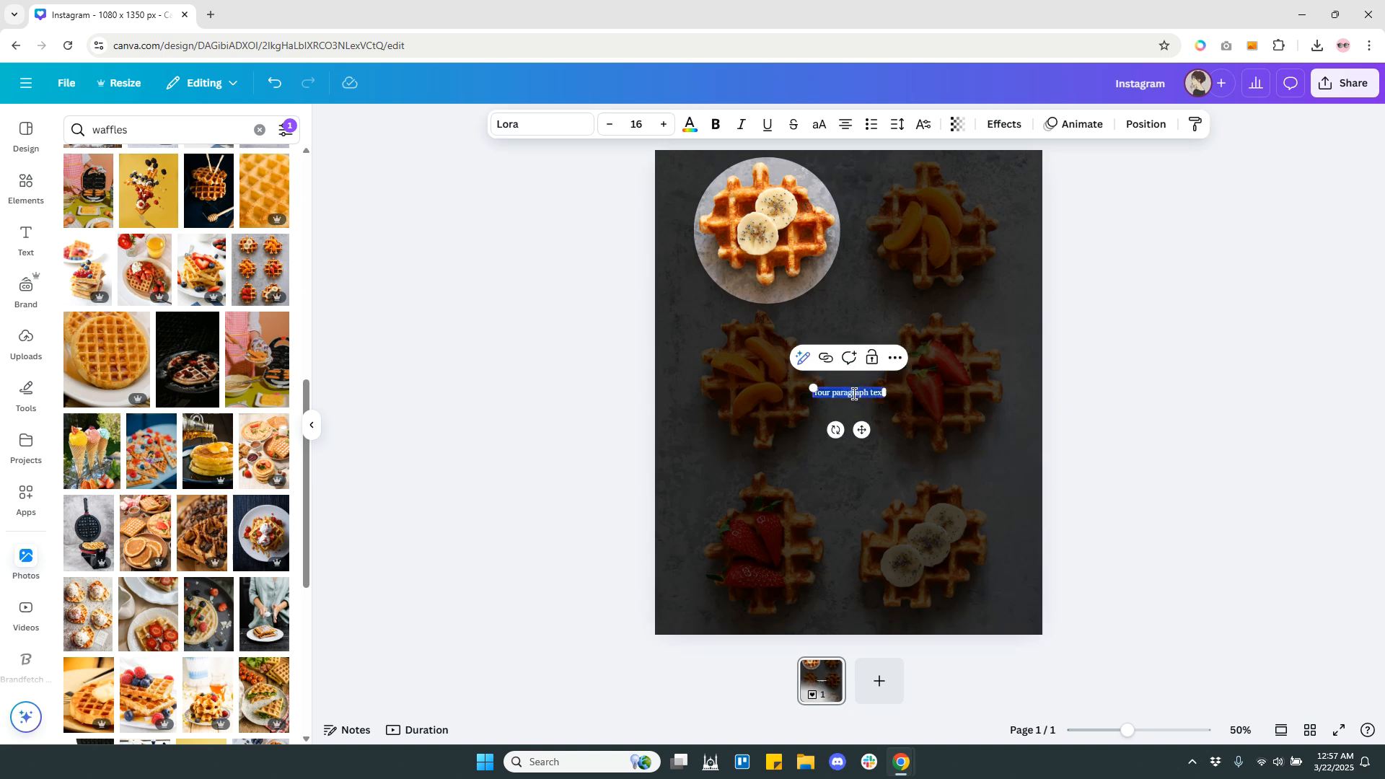
type("March")
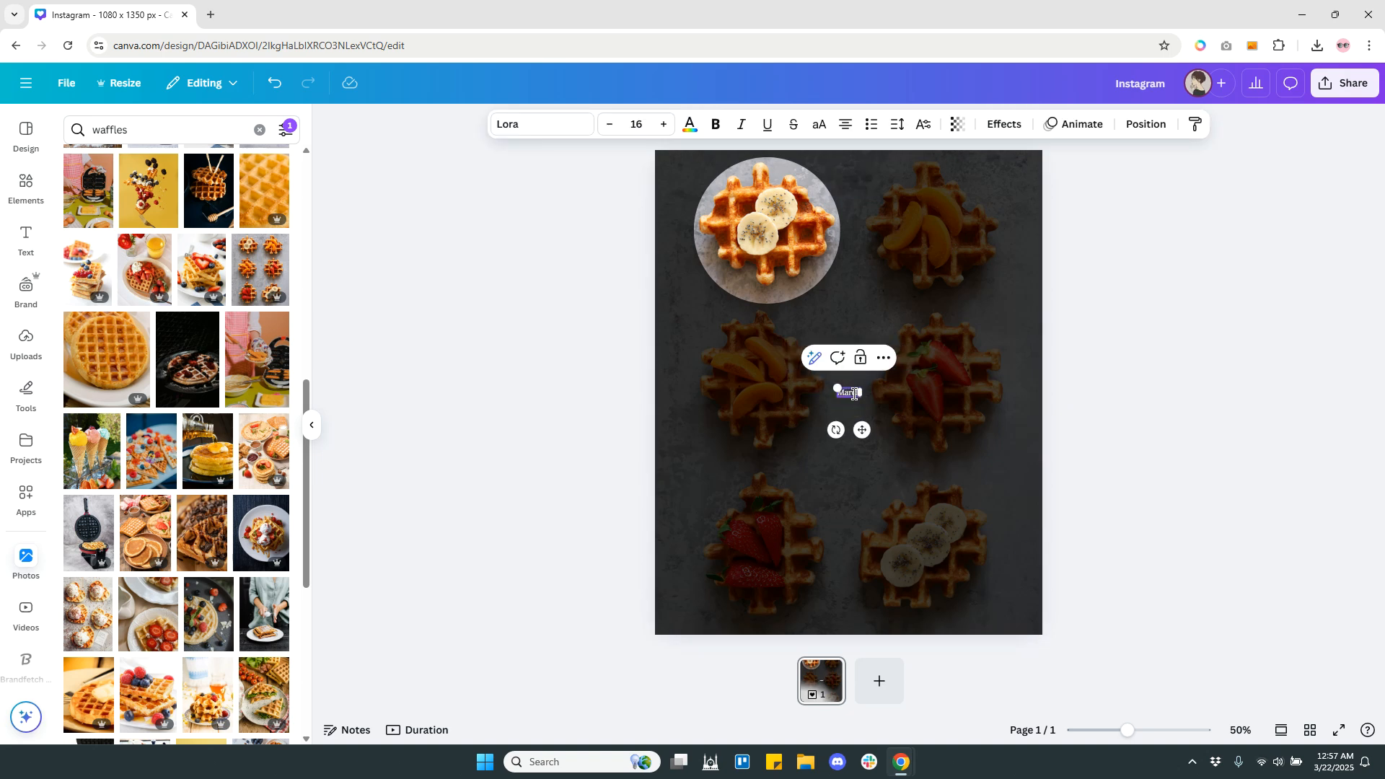
type(" 15th")
type(".")
left_click(1023, 390)
left_click(855, 393)
left_click_drag(853, 393, 1020, 260)
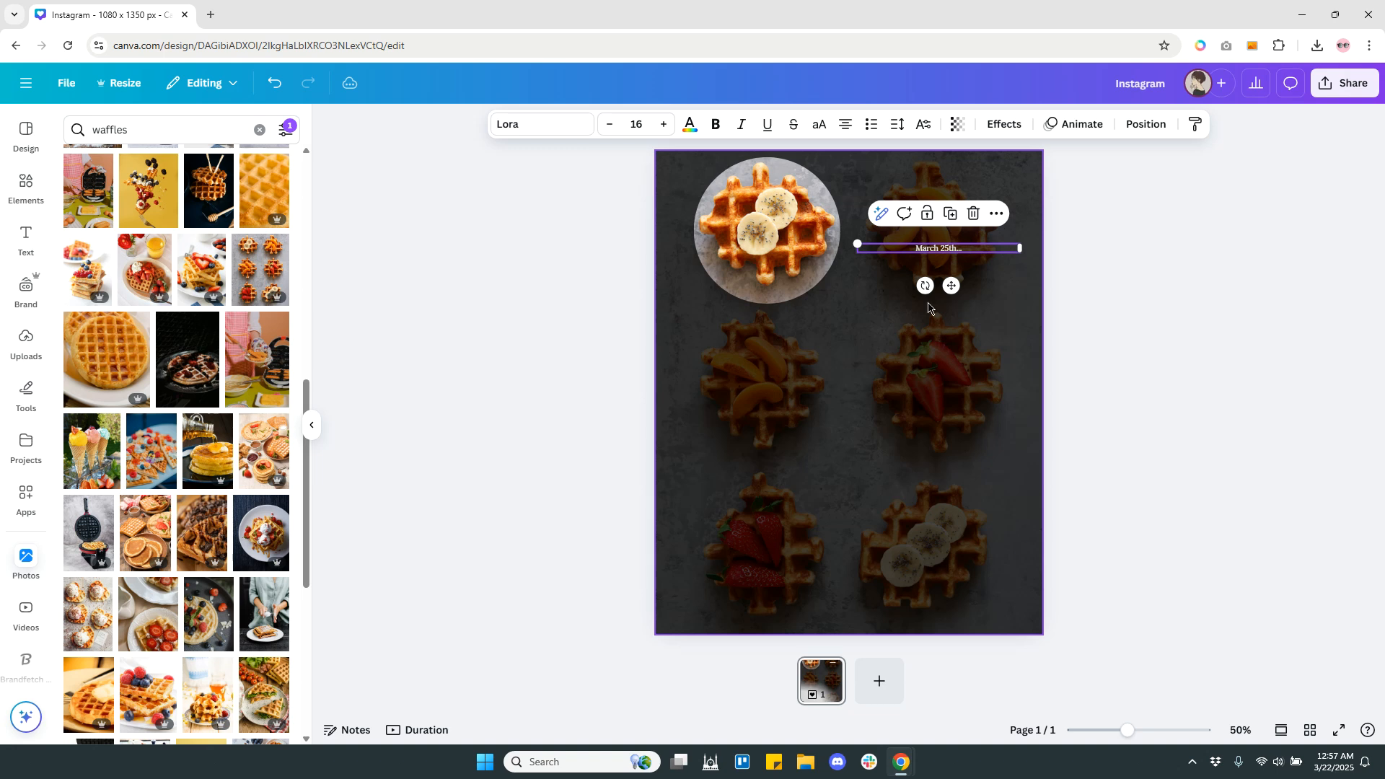
Set the "March 25th..." text to the Louisville II font at size 65.
left_click(664, 124)
left_click(663, 124)
left_click(664, 124)
left_click(664, 125)
left_click(664, 125)
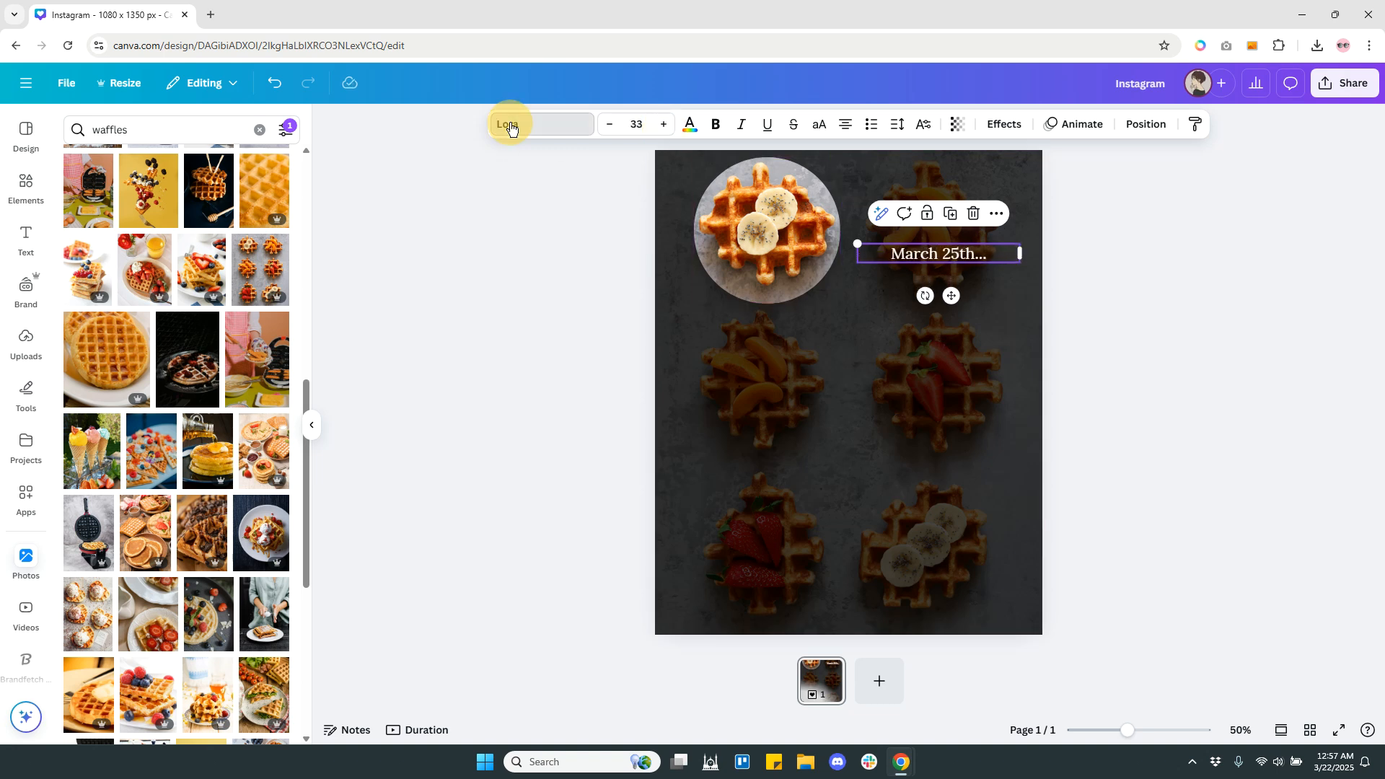
left_click(512, 127)
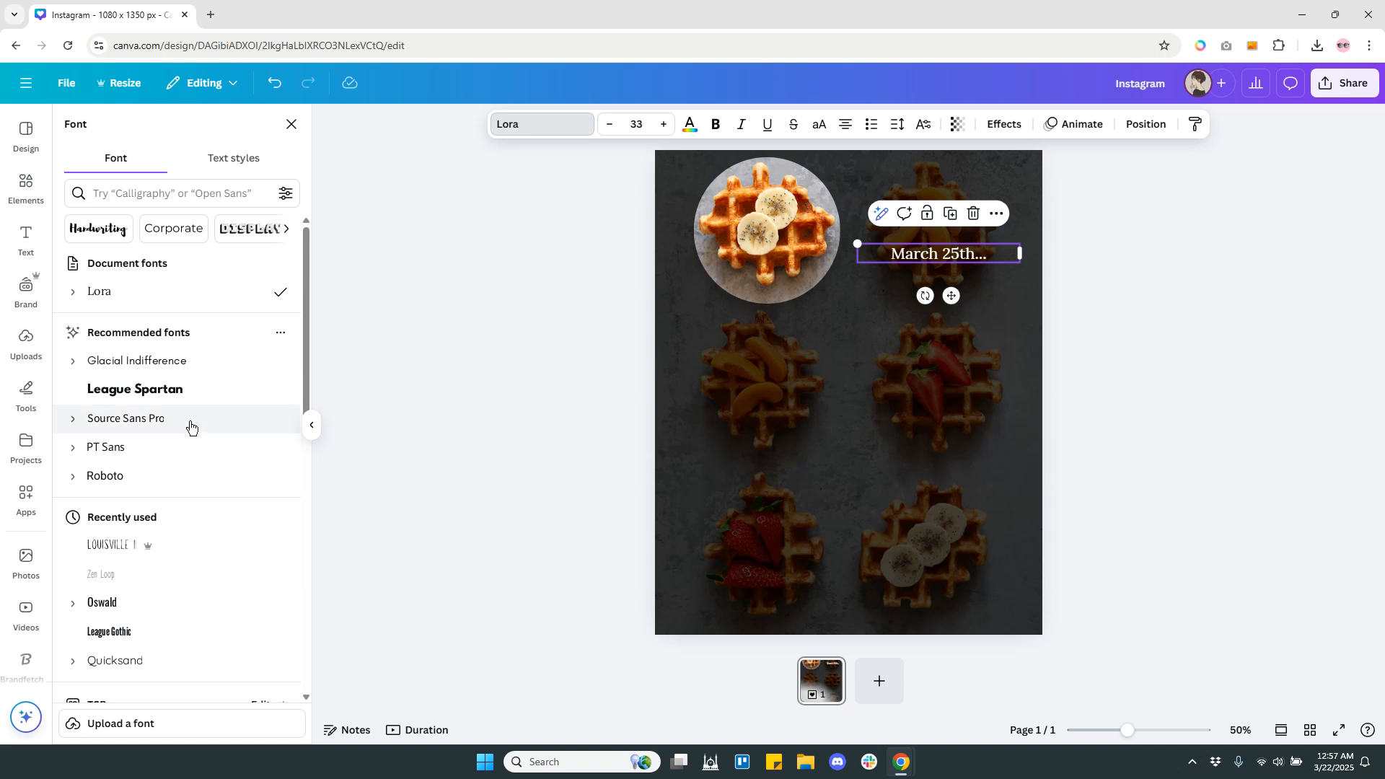
left_click(120, 546)
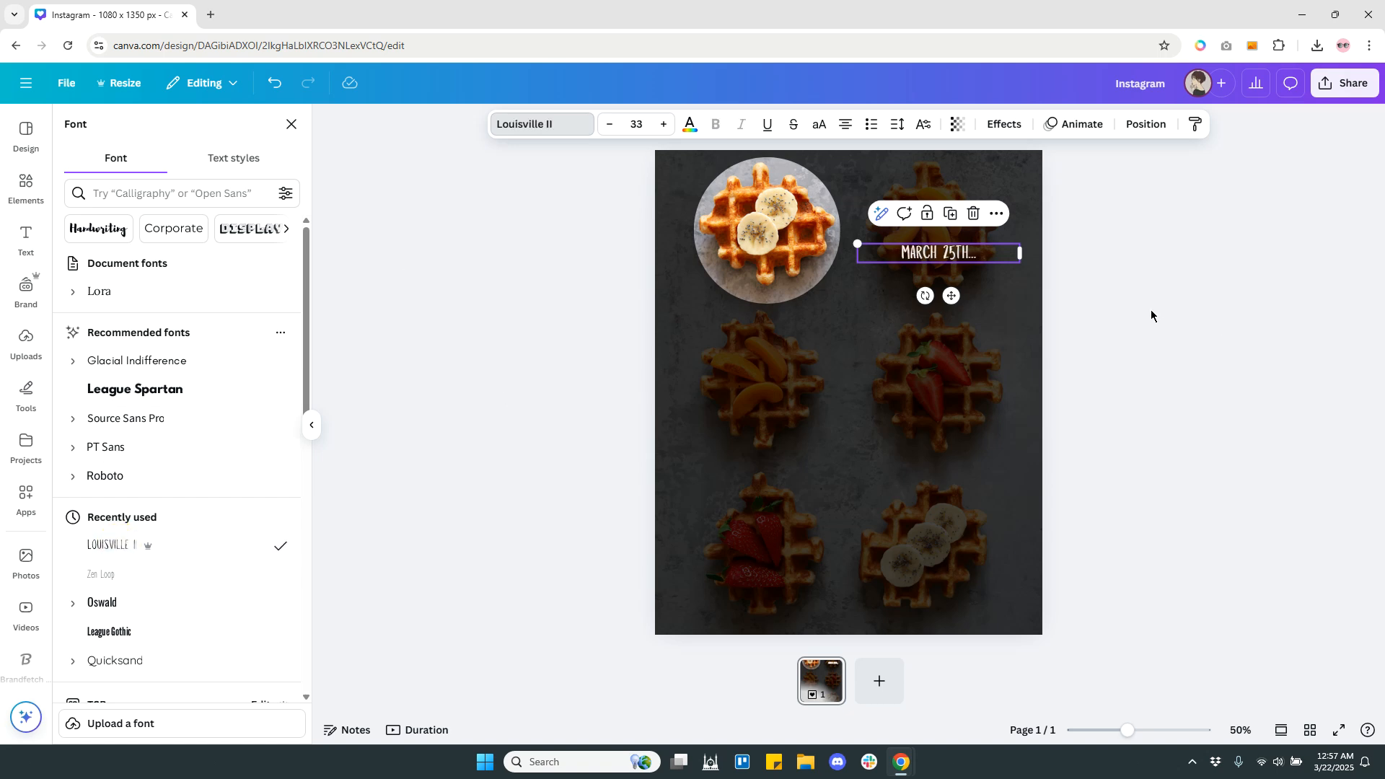
left_click(659, 129)
left_click(660, 128)
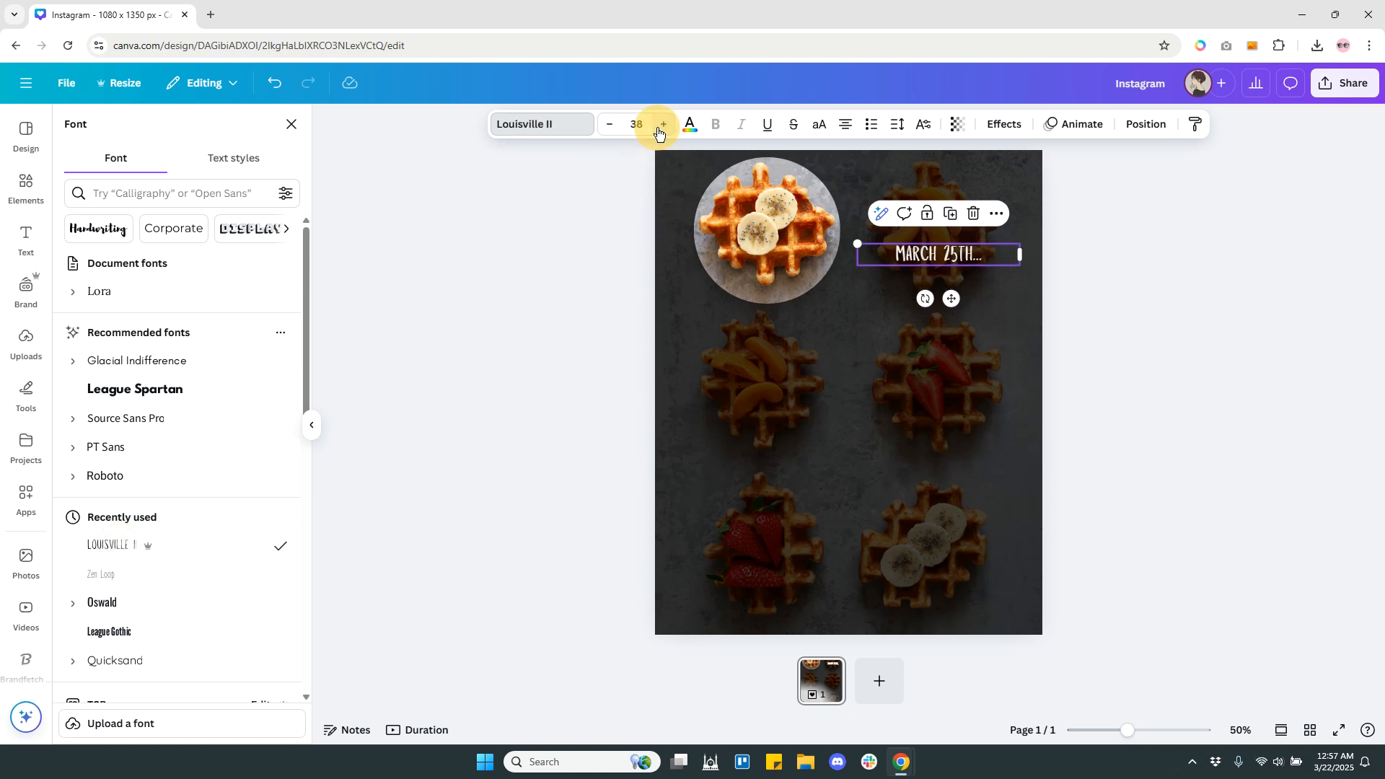
left_click(660, 128)
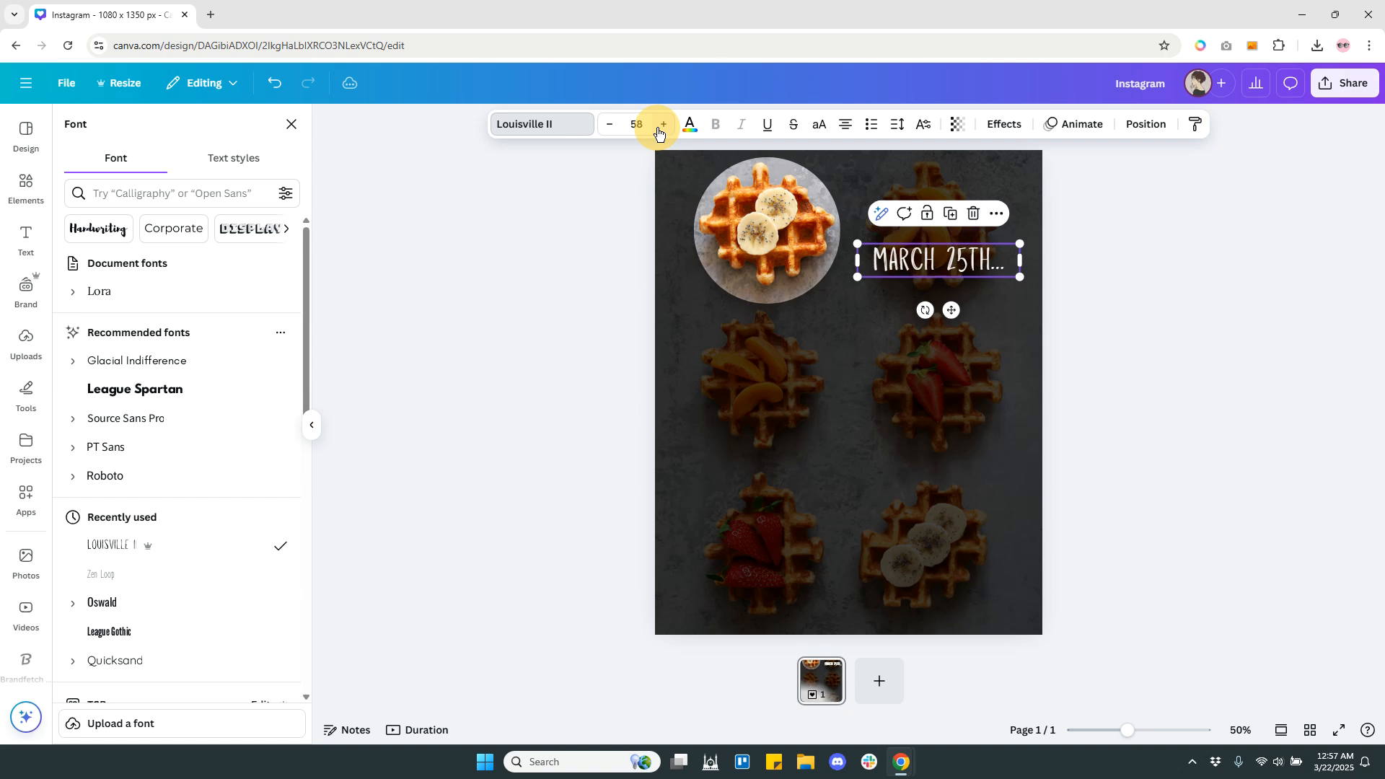
left_click(1134, 356)
Move the "March 25th..." text down and left so it starts at the circle's lower-right edge.
left_click(981, 368)
left_click_drag(912, 264, 883, 281)
left_click(1209, 277)
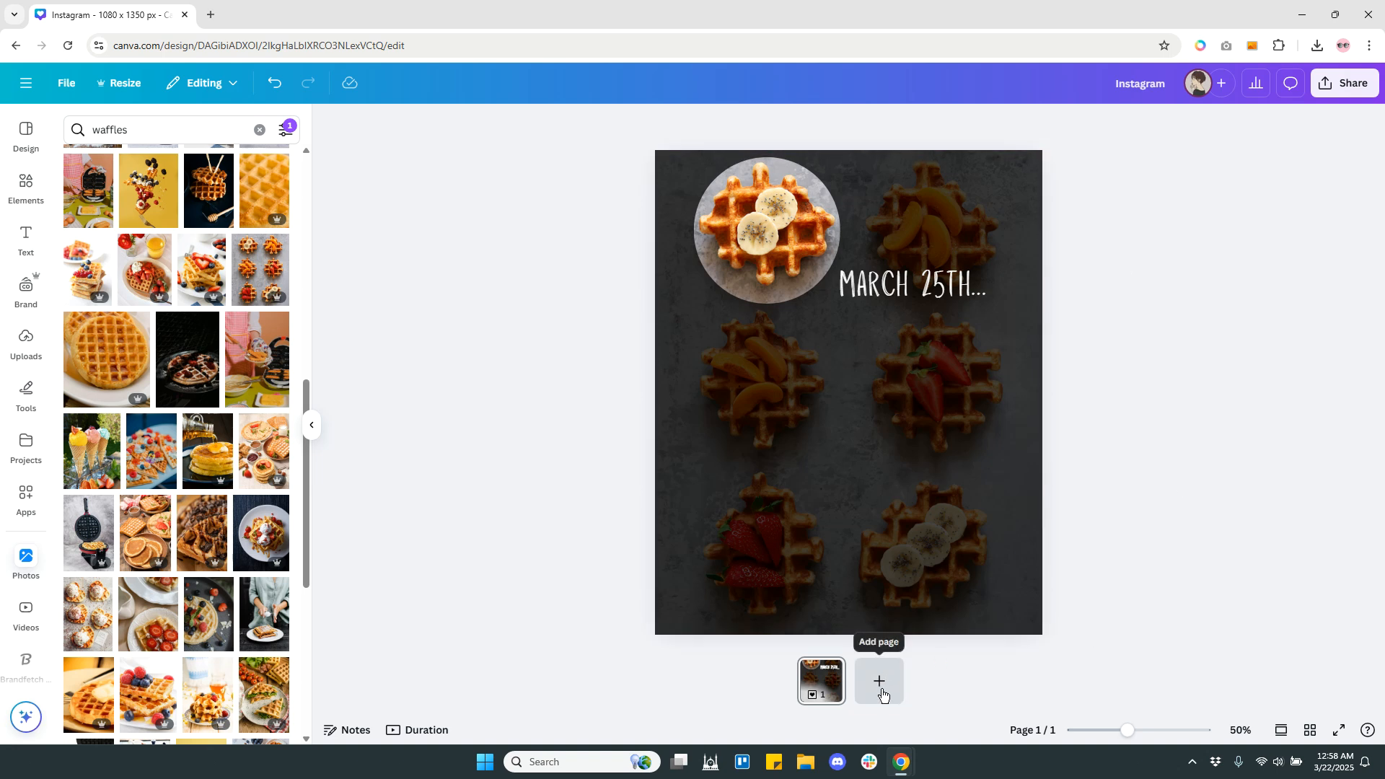
Switch the page display to scroll view and duplicate the page.
left_click(1024, 381)
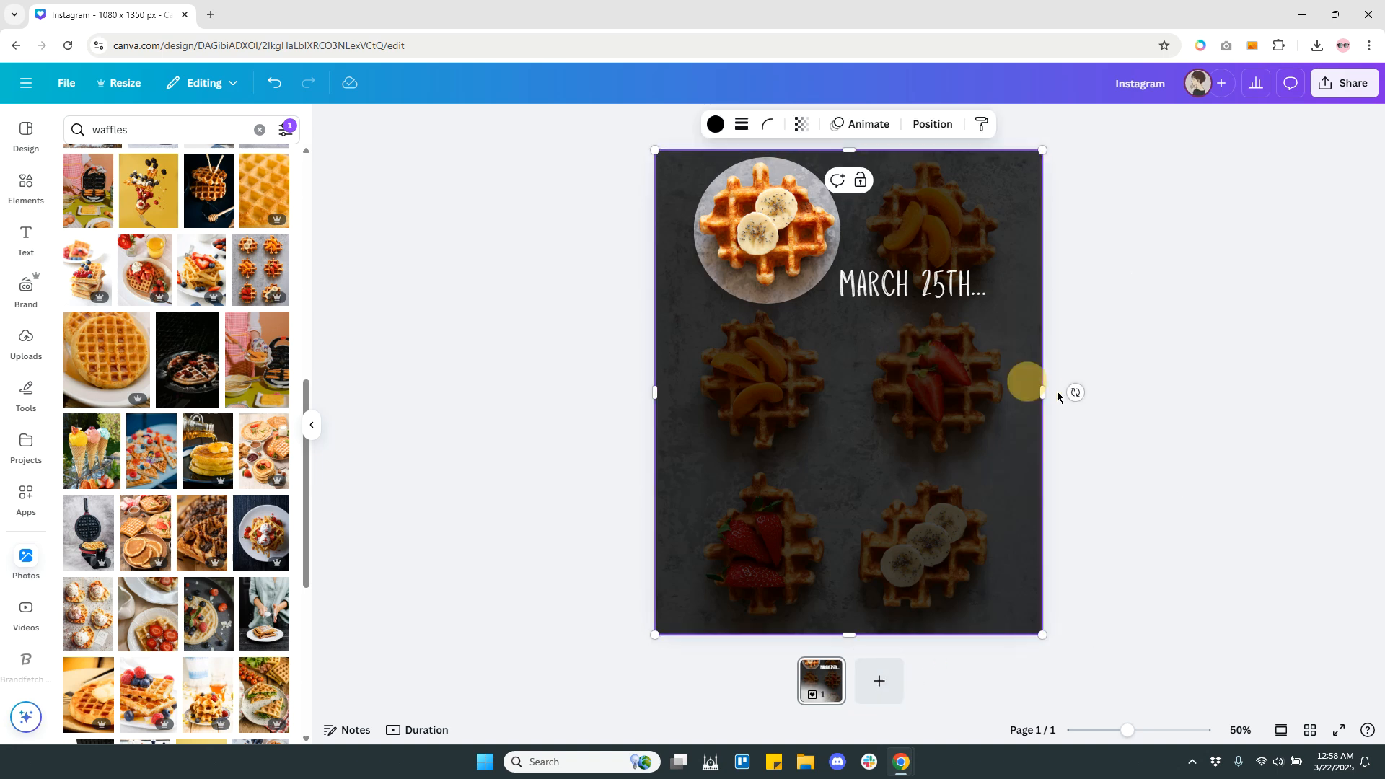
left_click(1280, 735)
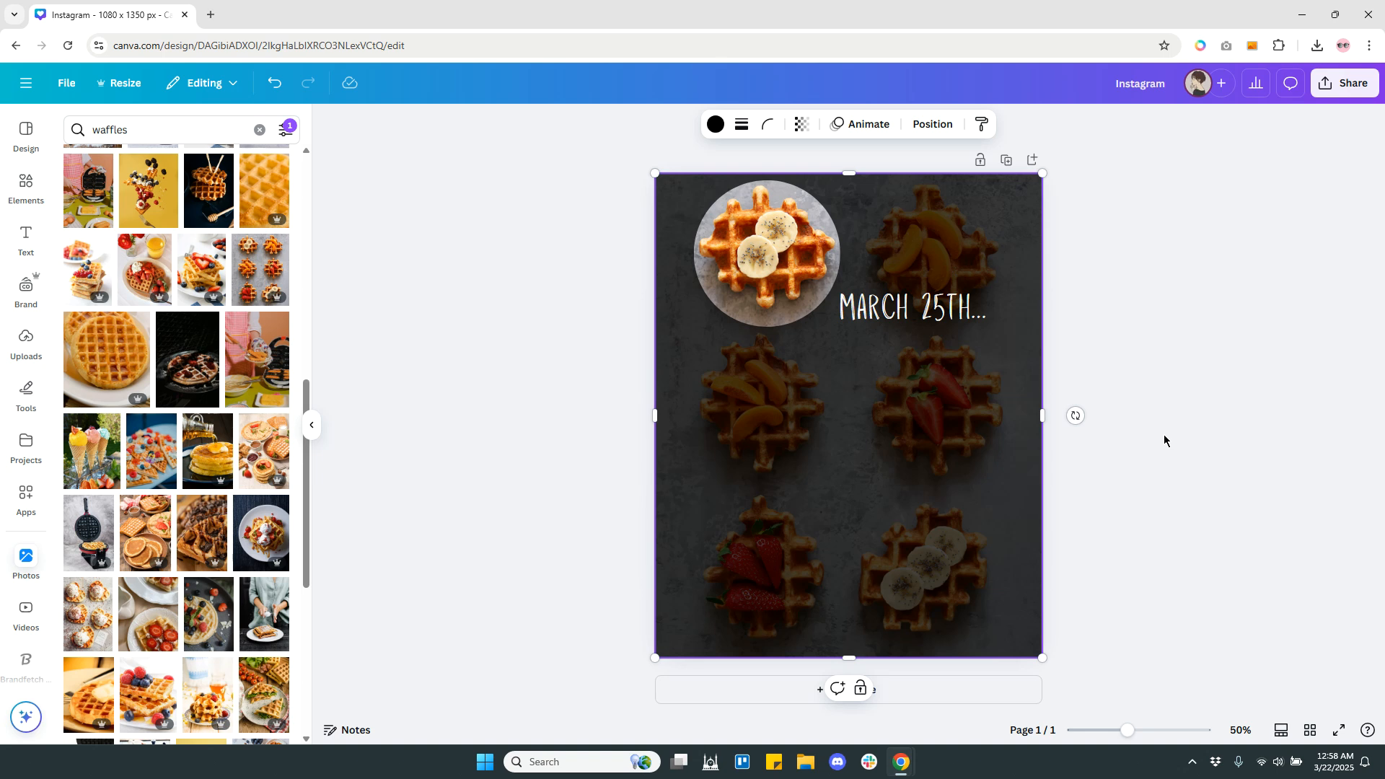
left_click(1007, 161)
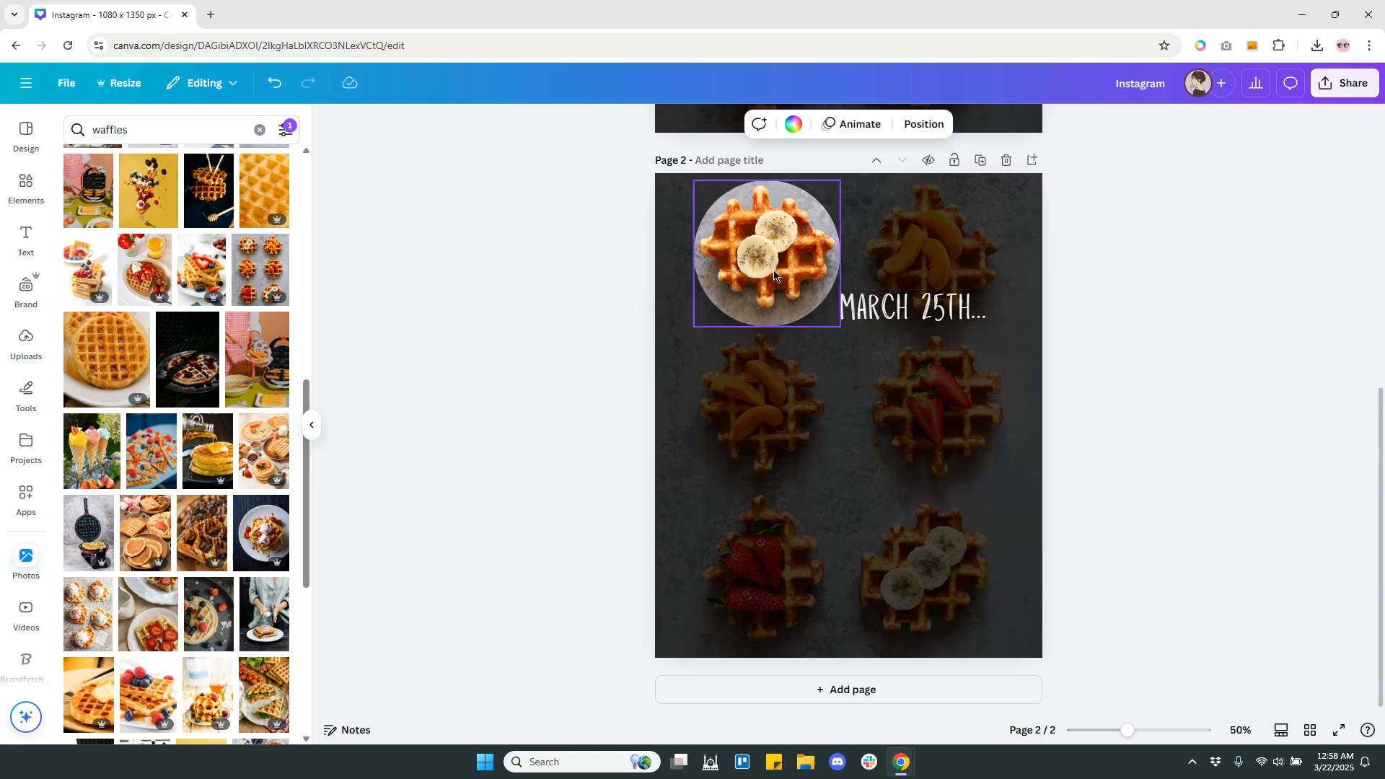
On page 2, move the circle frame over the middle-right strawberry waffle and realign its inner photo with the background.
left_click_drag(759, 252, 928, 403)
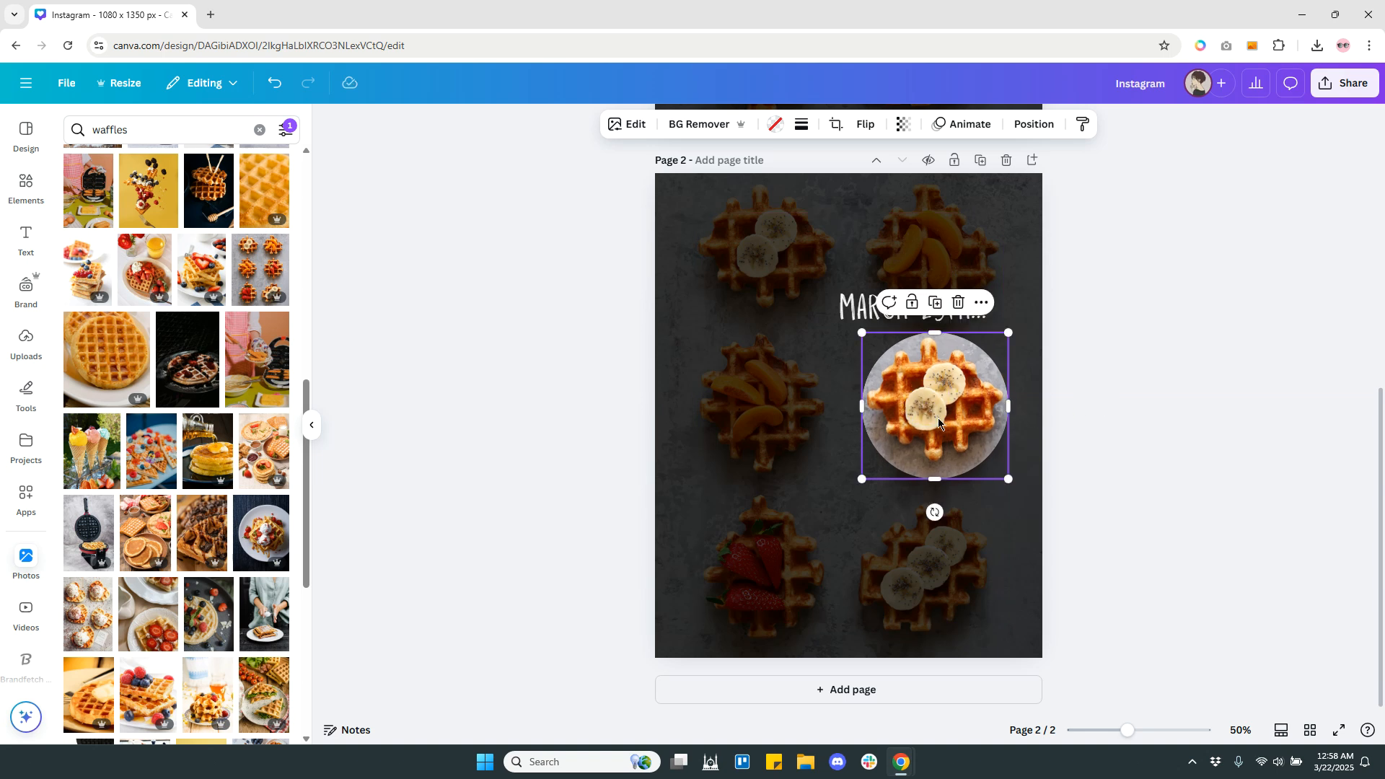
double_click(938, 422)
left_click_drag(914, 400, 739, 259)
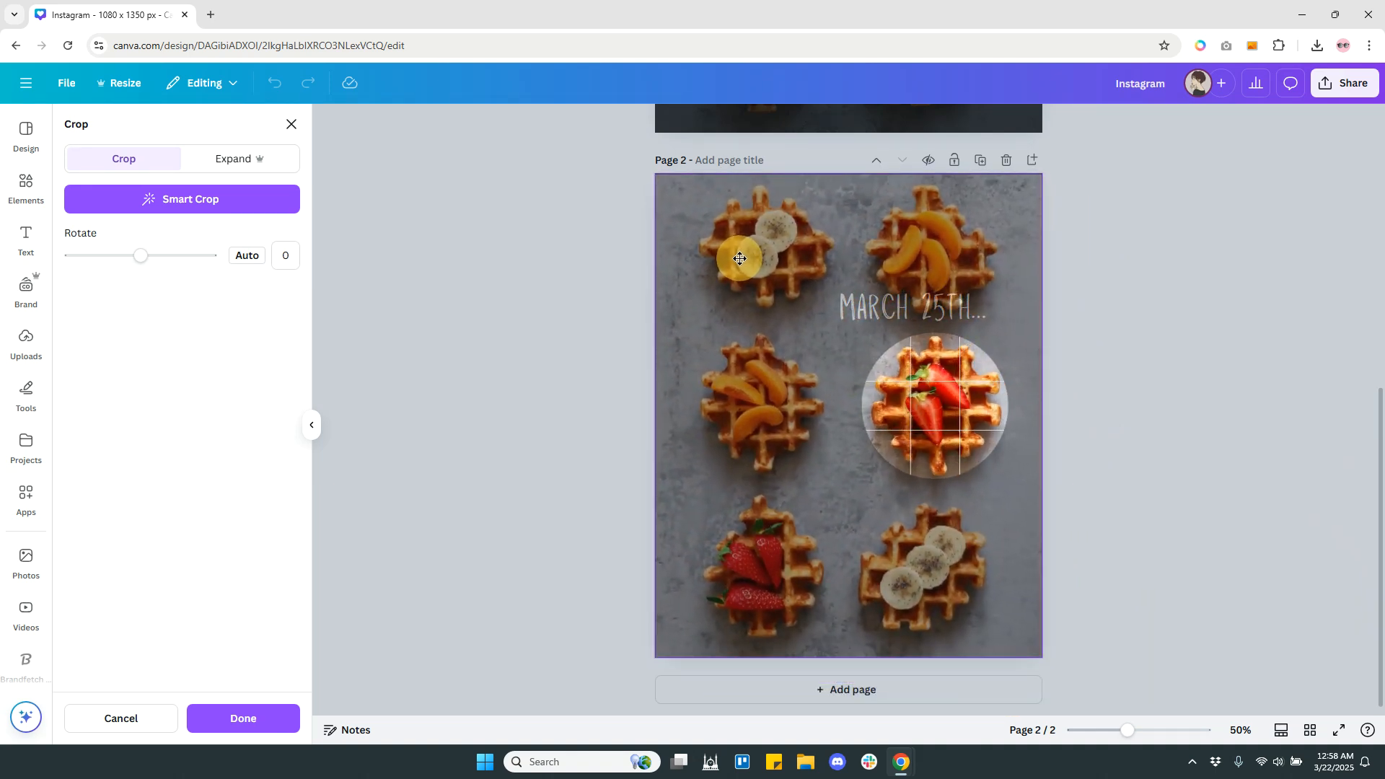
right_click(740, 260)
left_click(1087, 258)
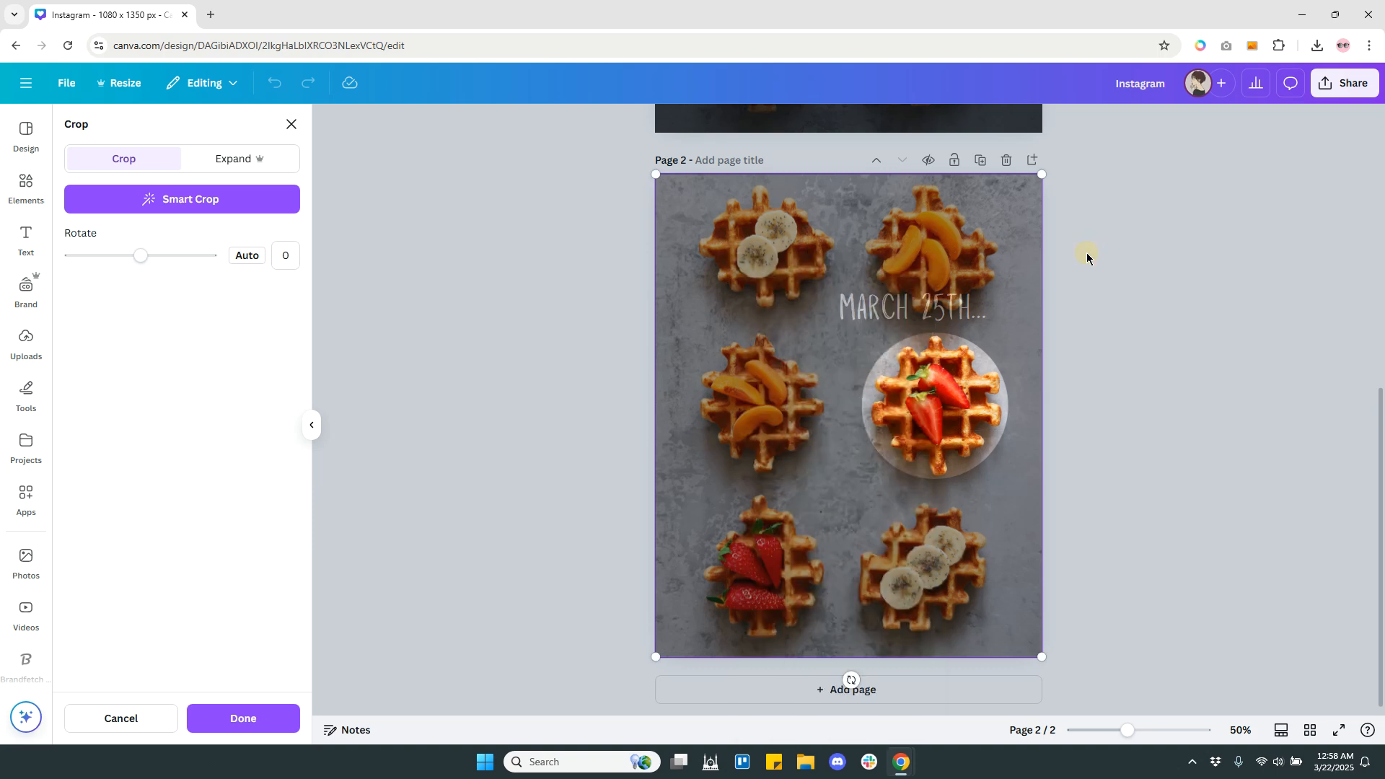
left_click(1096, 293)
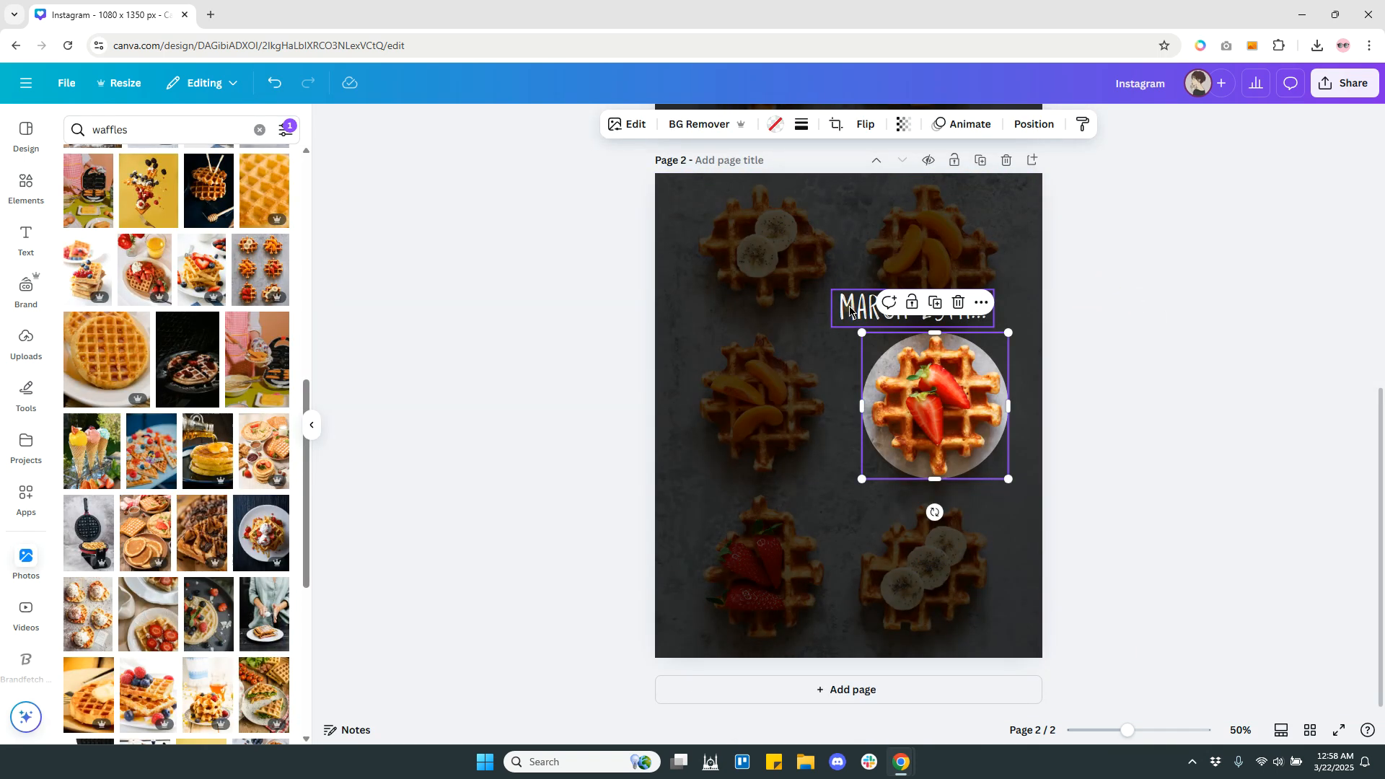
Replace the page 2 text with "IS..." and place it just above and left of the circle frame.
left_click_drag(845, 318, 733, 343)
double_click(781, 344)
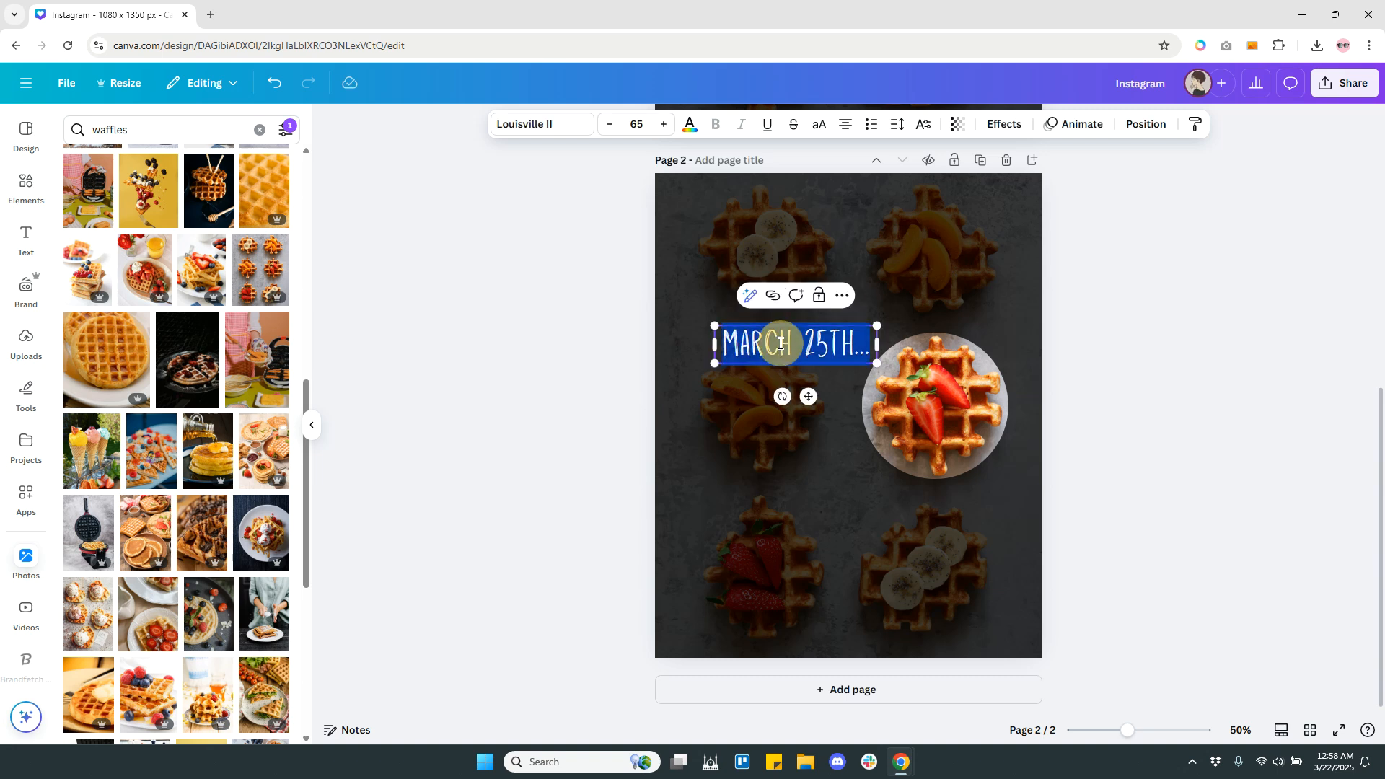
type("IS...")
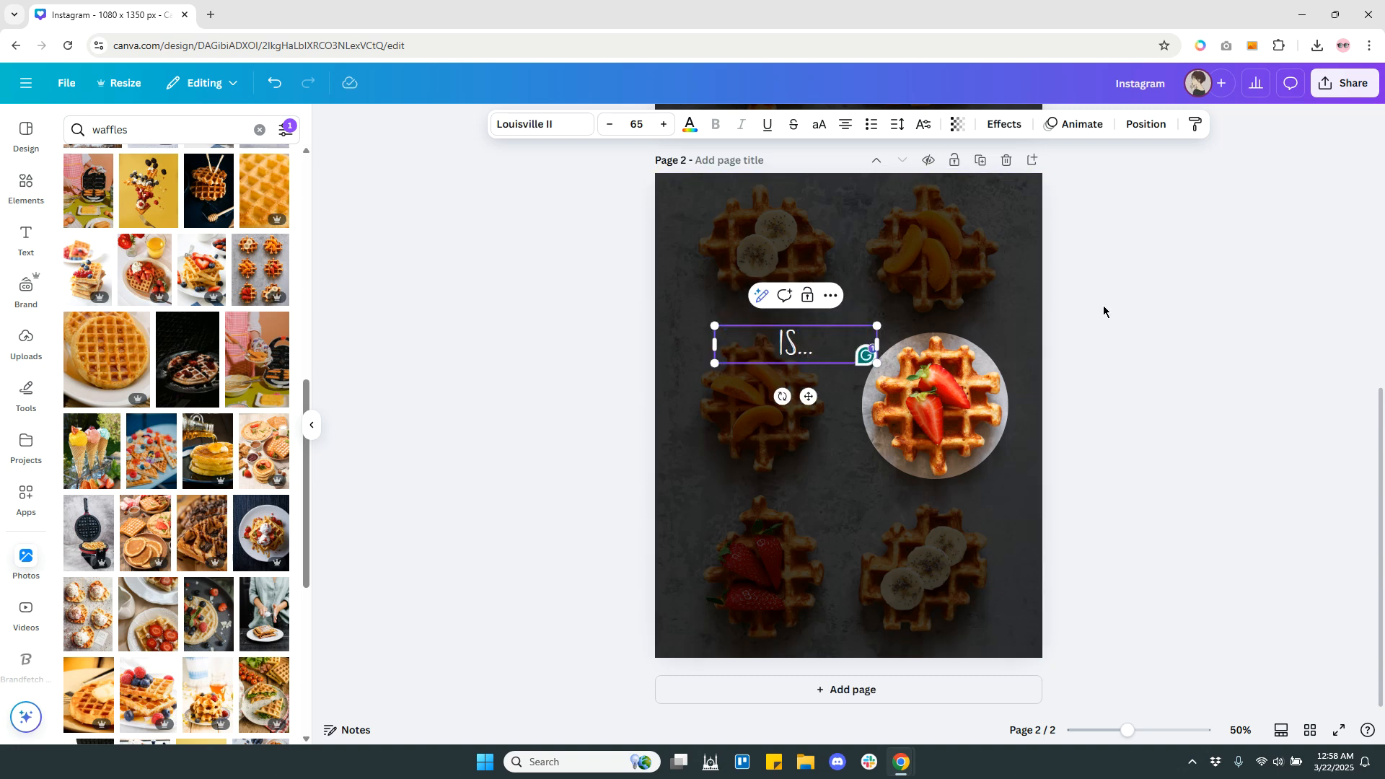
left_click_drag(787, 343, 837, 347)
left_click(1147, 356)
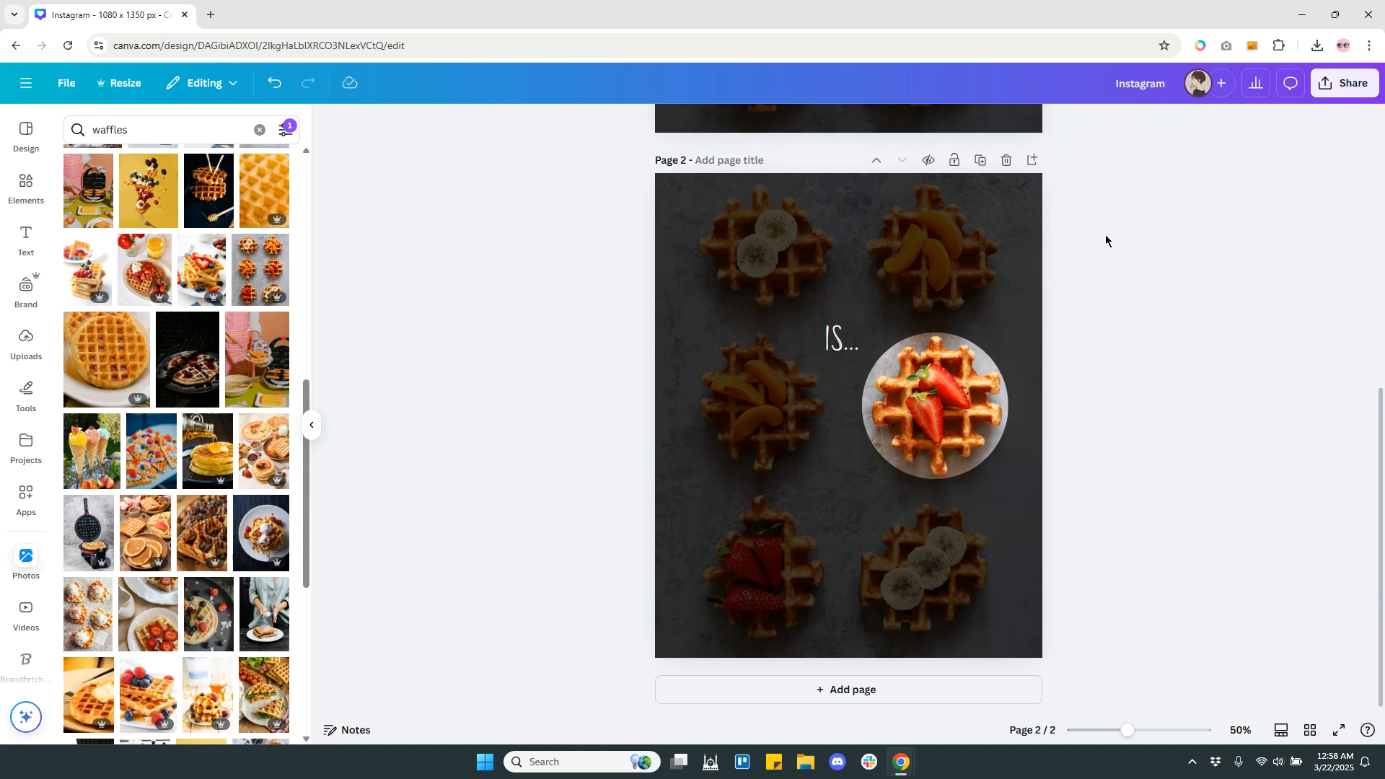
Duplicate page 2 and shift the copy's circle spotlight to the bottom-left strawberry waffle, with its inner photo aligned to the background.
left_click(982, 163)
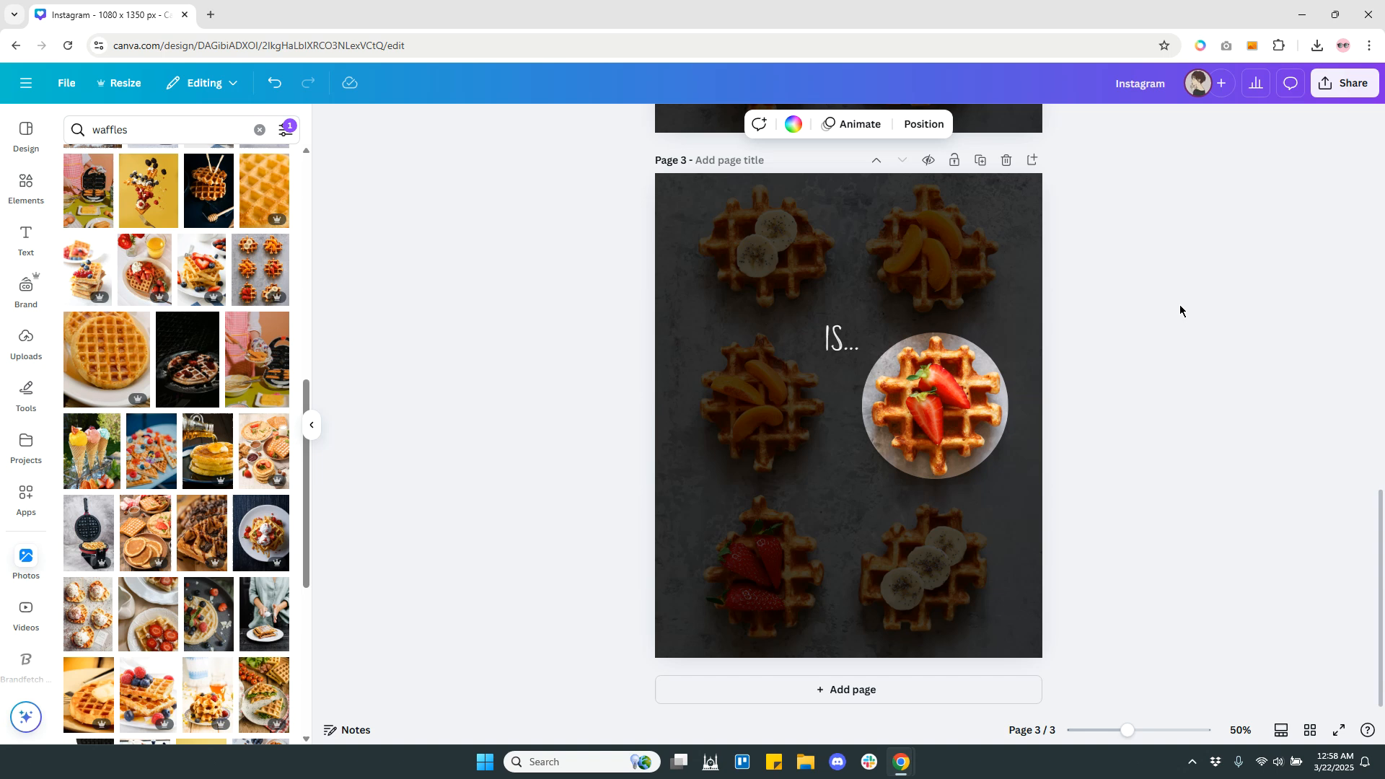
left_click_drag(934, 403, 761, 558)
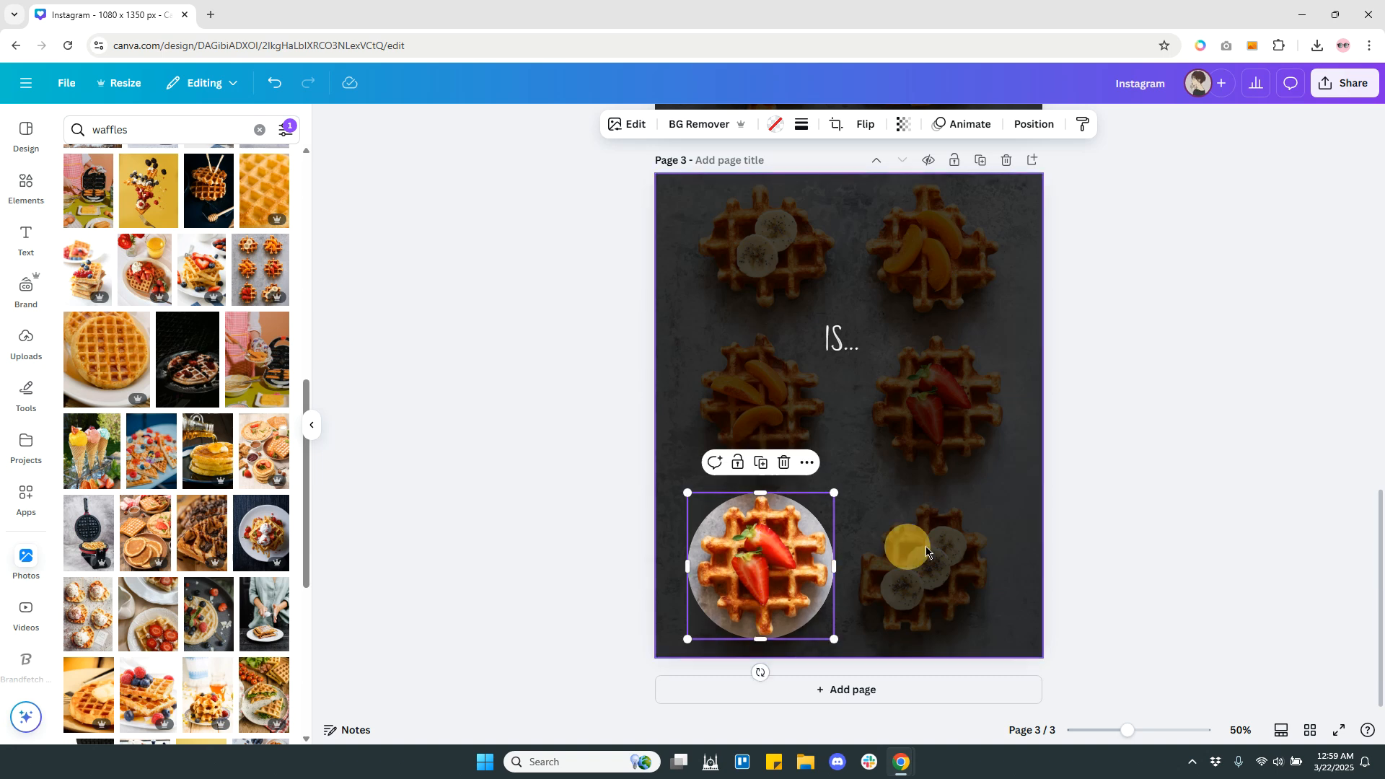
double_click(766, 562)
left_click_drag(754, 444, 947, 276)
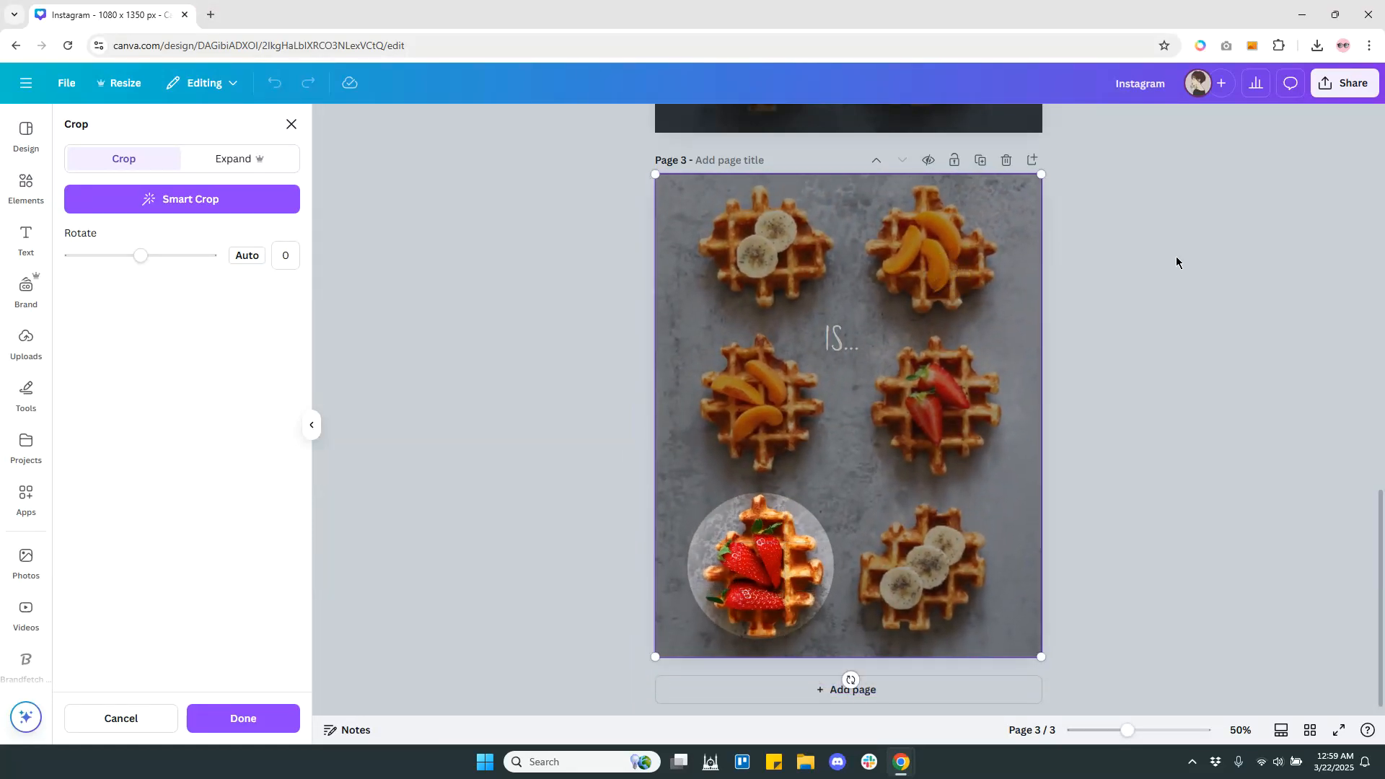
left_click(1137, 397)
left_click(1165, 379)
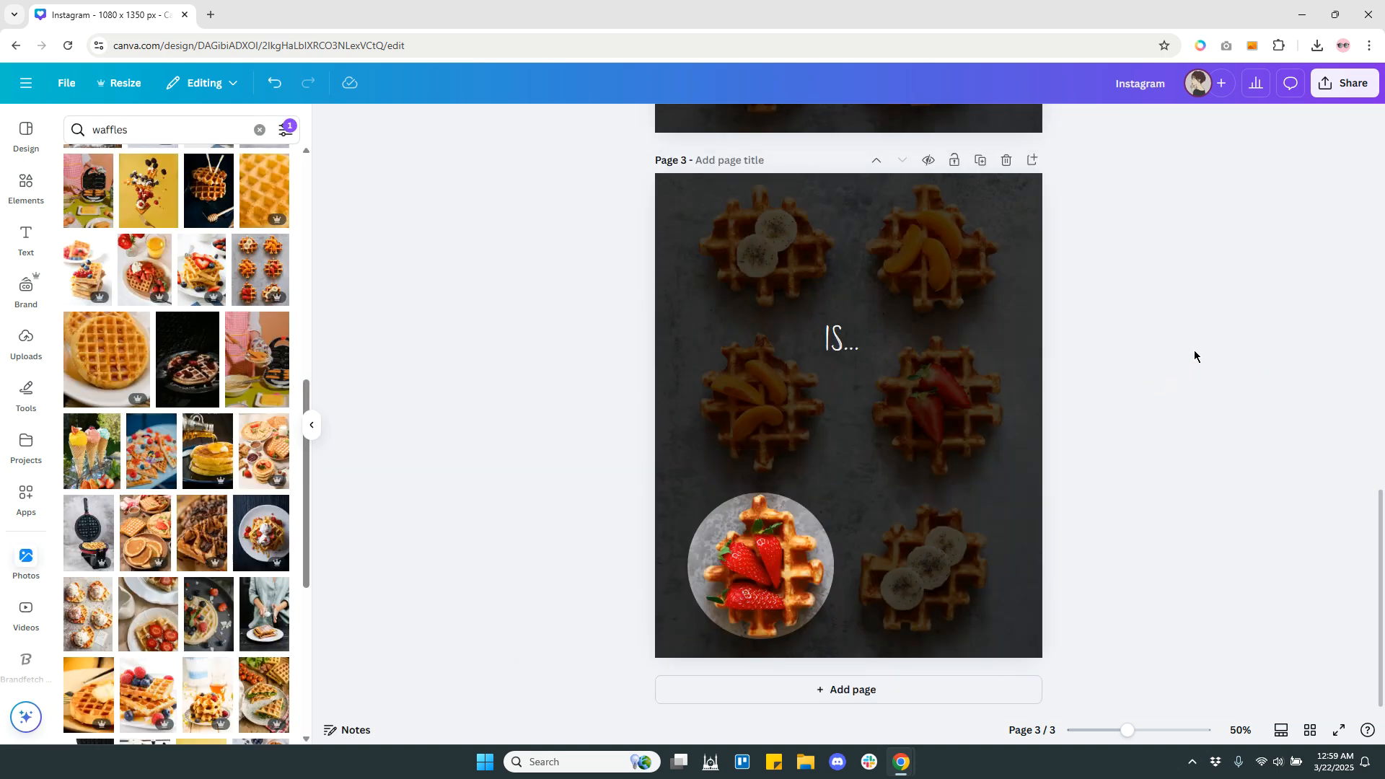
Replace the page 3 text with "INTERNATIONAL" and place it just above the circle frame, slightly to its right.
left_click(846, 369)
left_click_drag(844, 395, 846, 479)
double_click(845, 477)
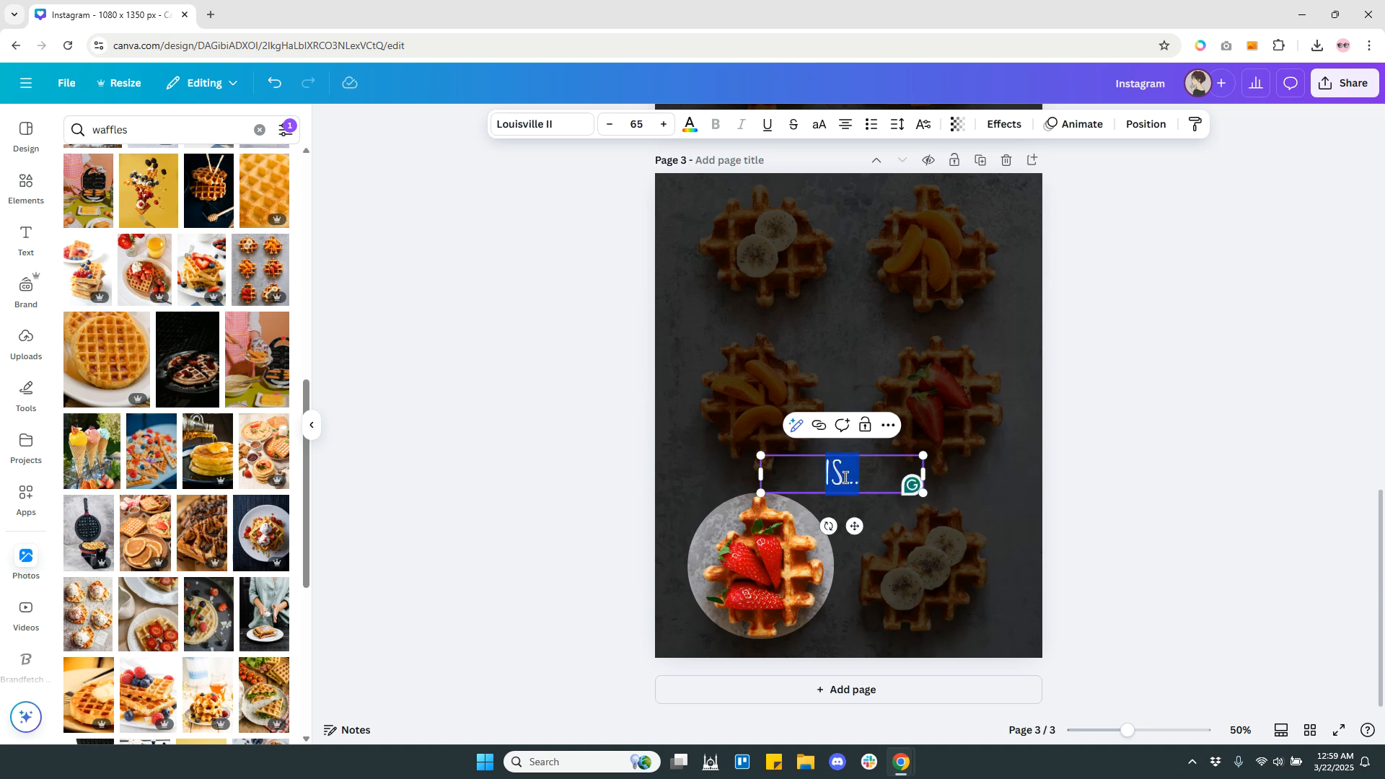
type("INTERNATIONAL")
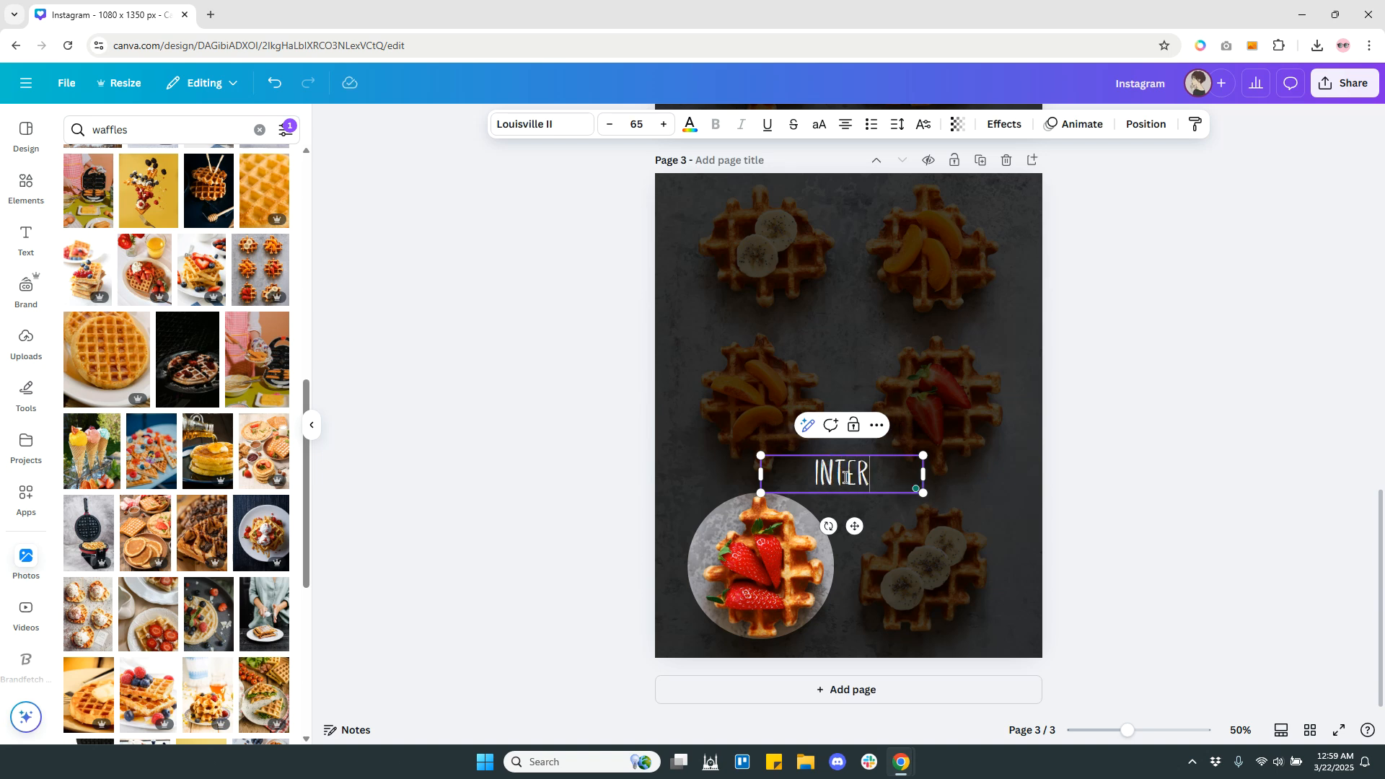
left_click(1133, 425)
left_click_drag(876, 477, 883, 476)
left_click(1220, 433)
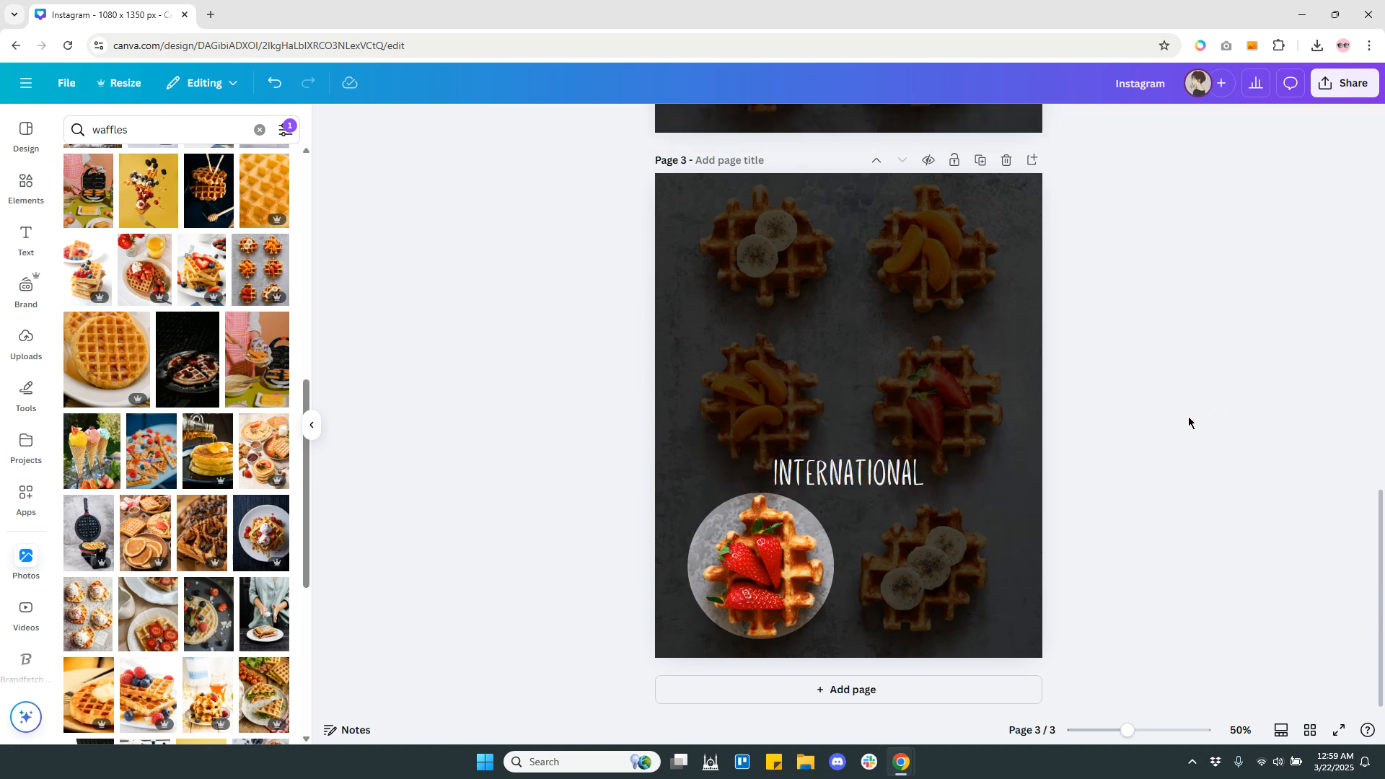
Duplicate page 3 and move the copy's circle spotlight over the middle-left peach waffle, with its inner photo aligned to the background.
left_click(980, 160)
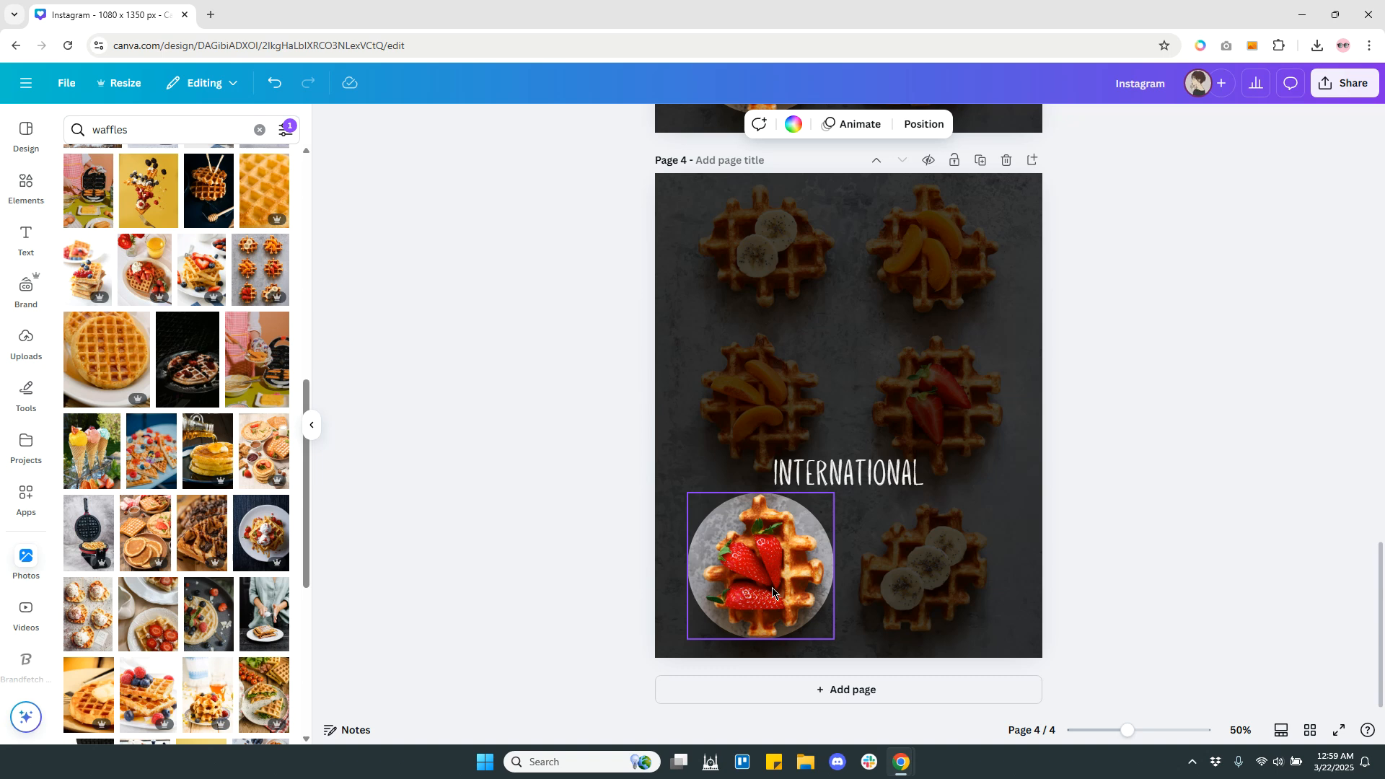
left_click_drag(772, 605, 927, 595)
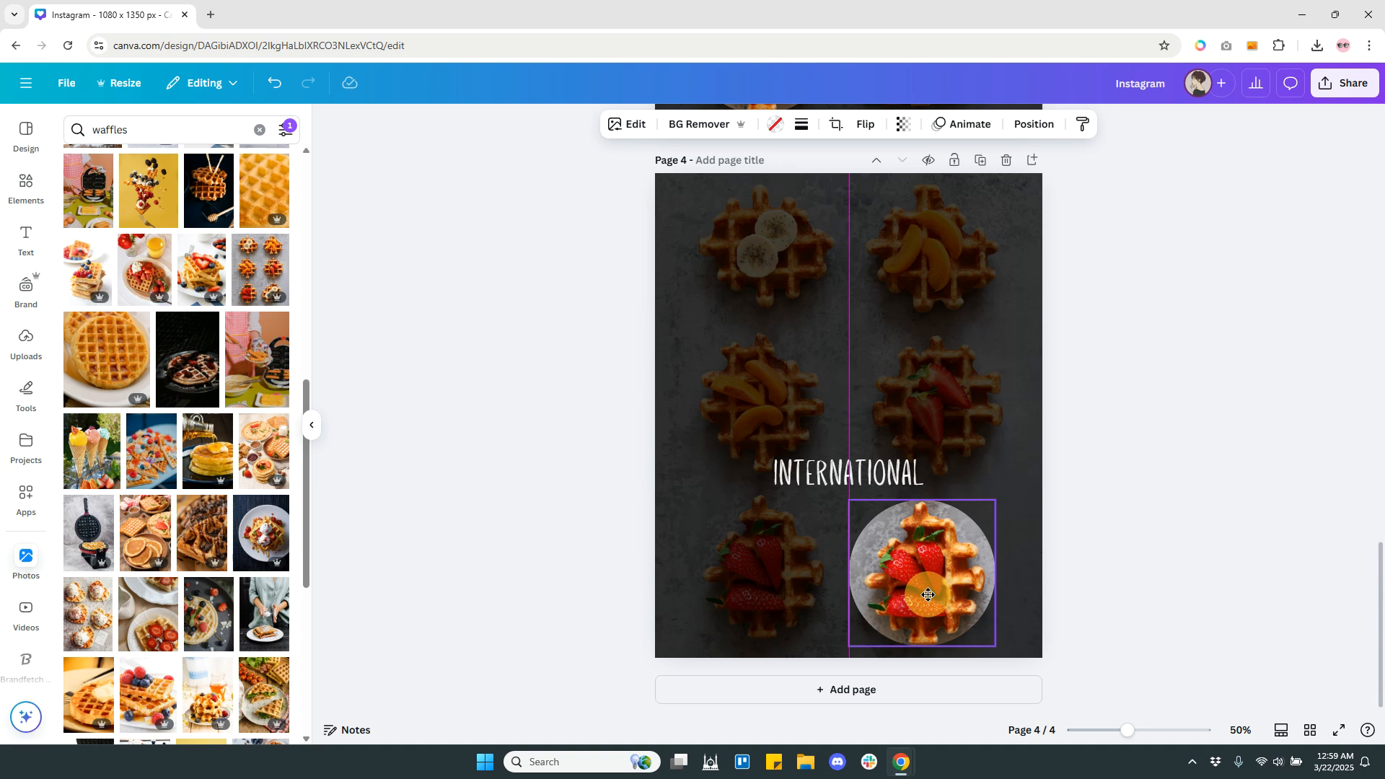
left_click_drag(927, 596, 928, 595)
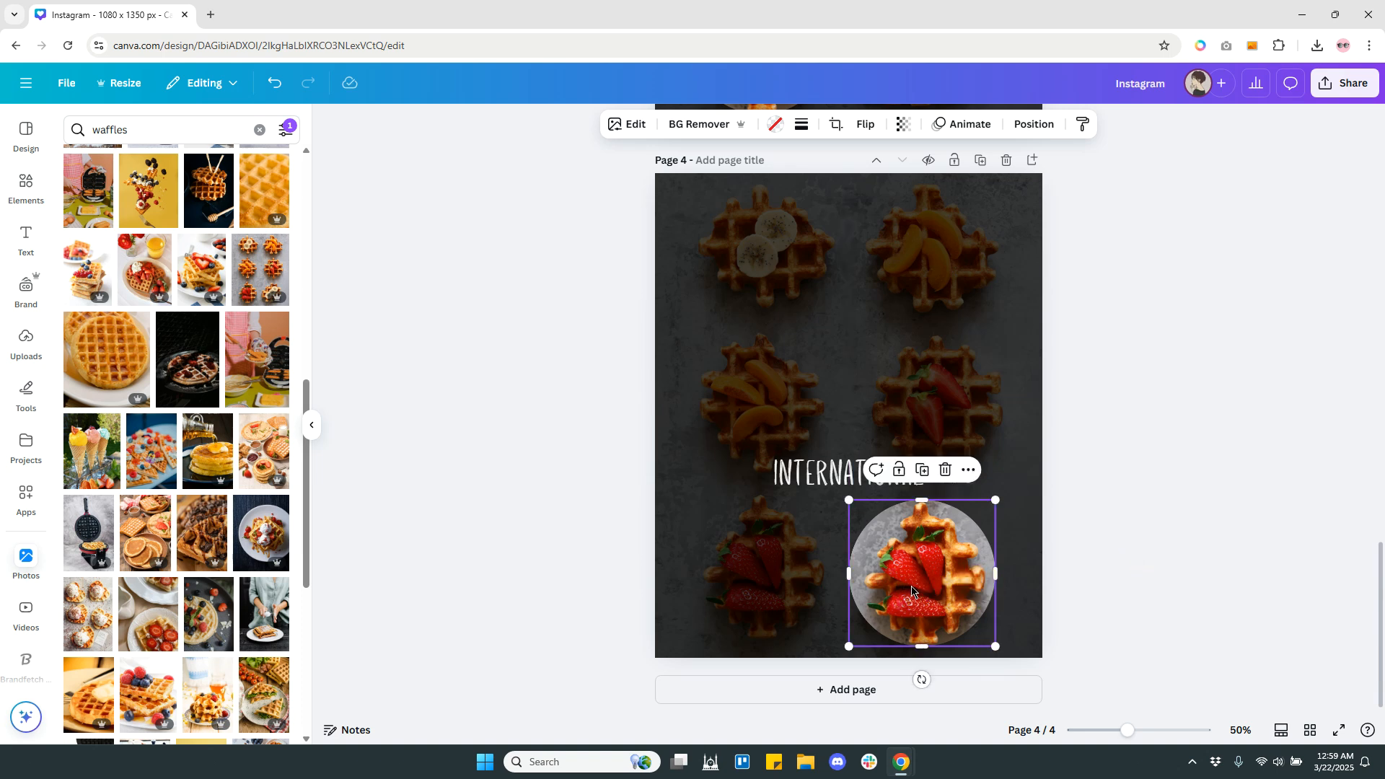
left_click_drag(912, 587, 748, 411)
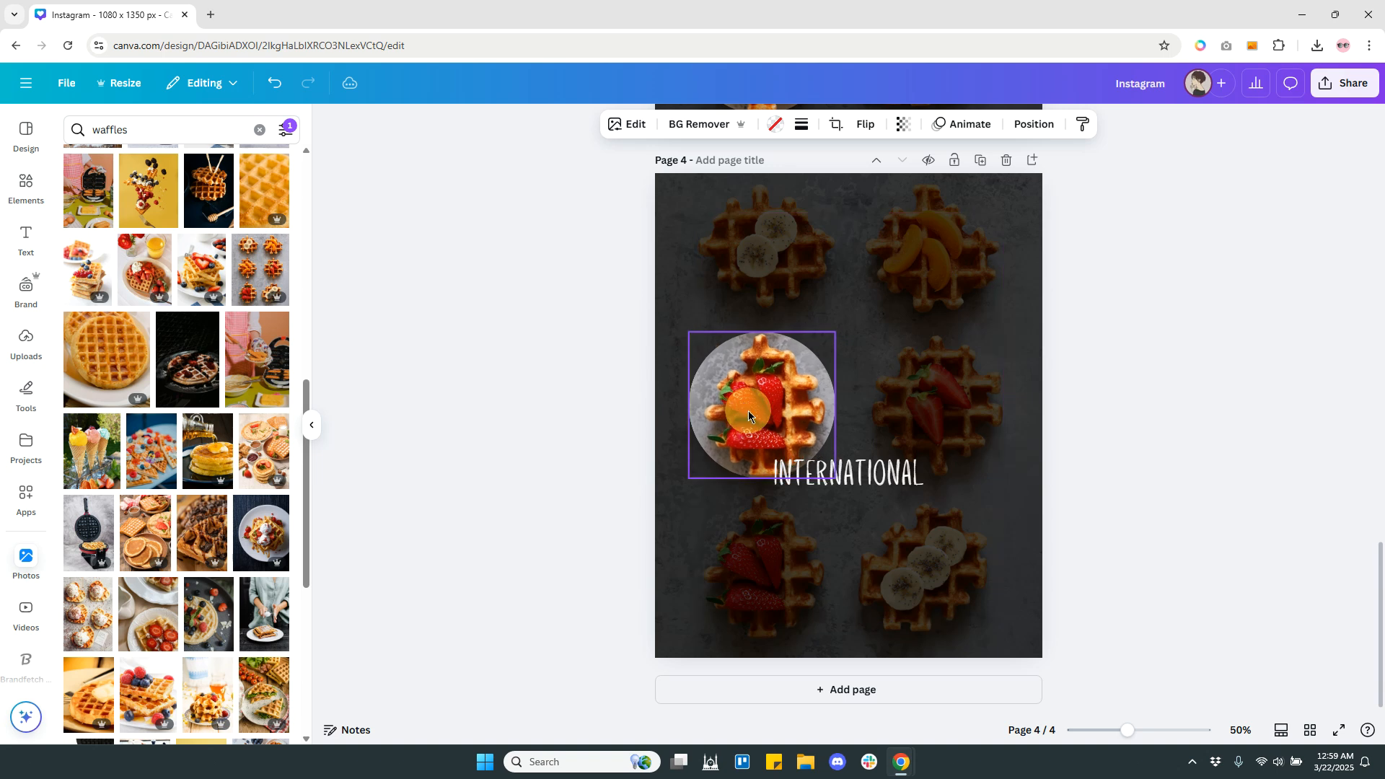
double_click(748, 411)
left_click_drag(772, 424, 773, 549)
left_click(1113, 481)
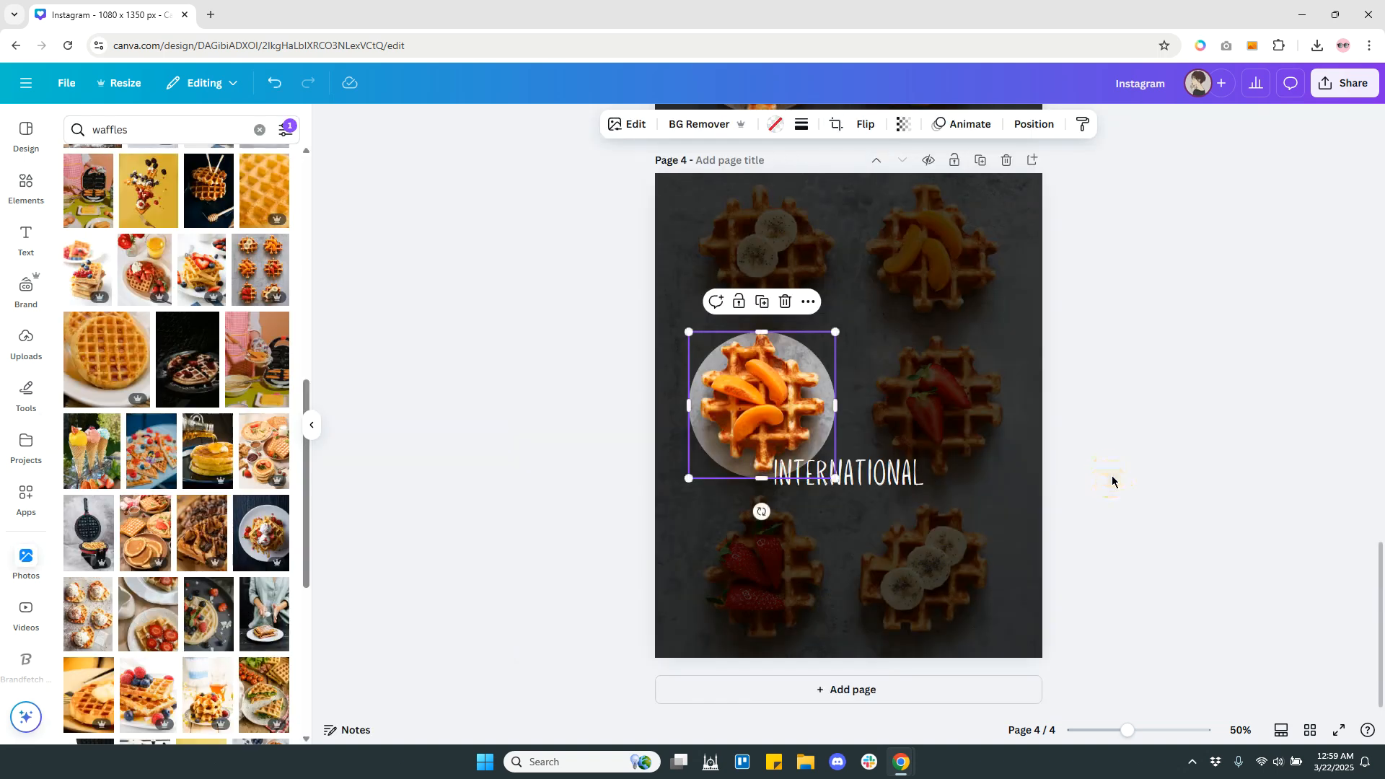
Replace the page 4 text with "WAFFLE DAY!!!" split over two lines.
left_click_drag(882, 474, 925, 479)
left_click(925, 480)
type("WAFFLE")
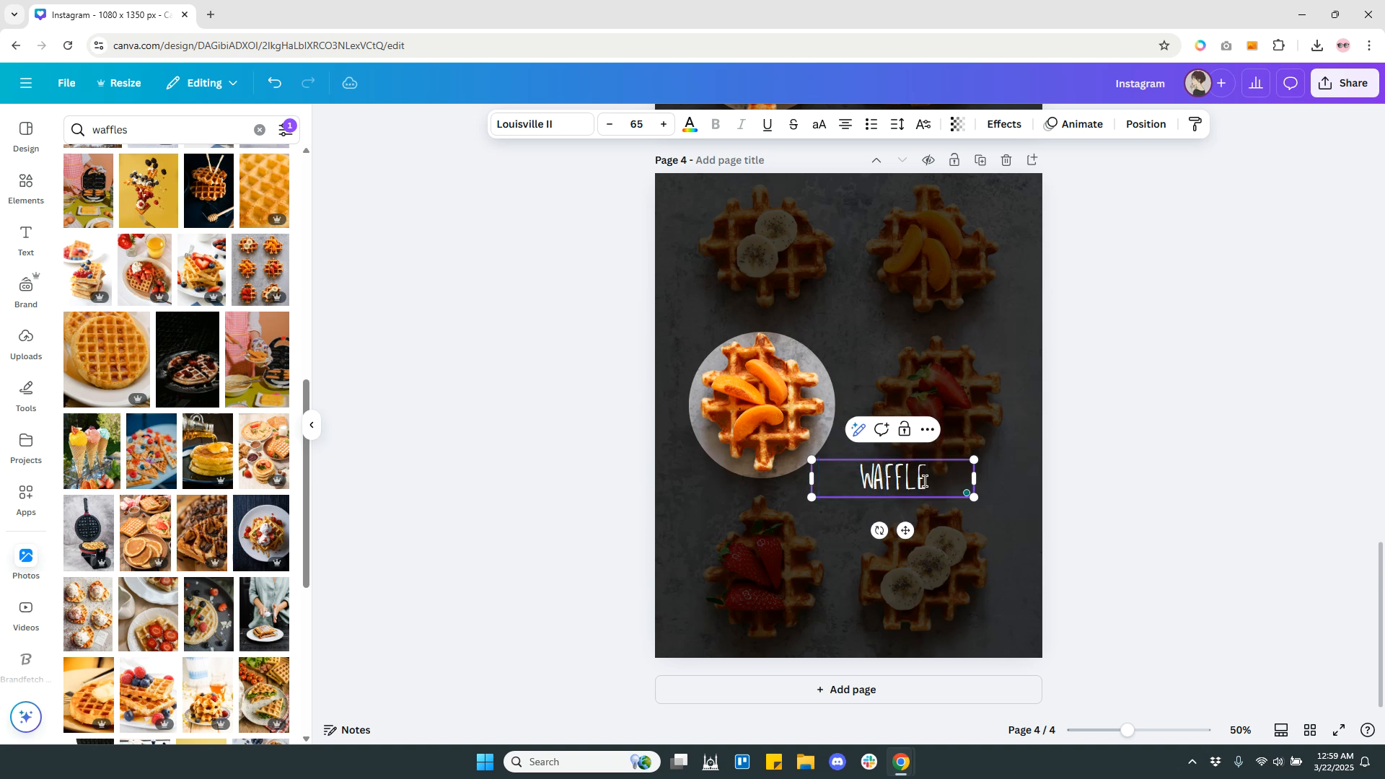
key("Return")
type("DAY")
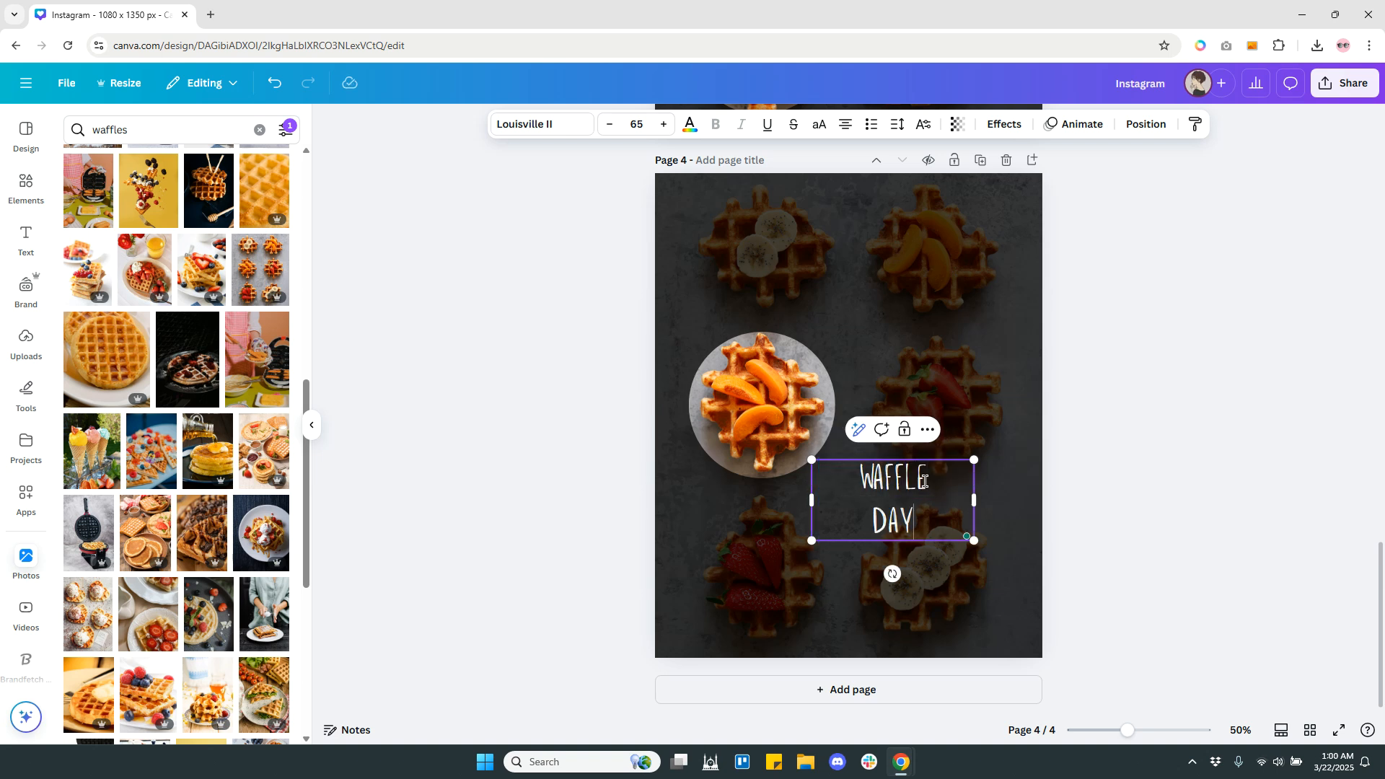
type("!!!")
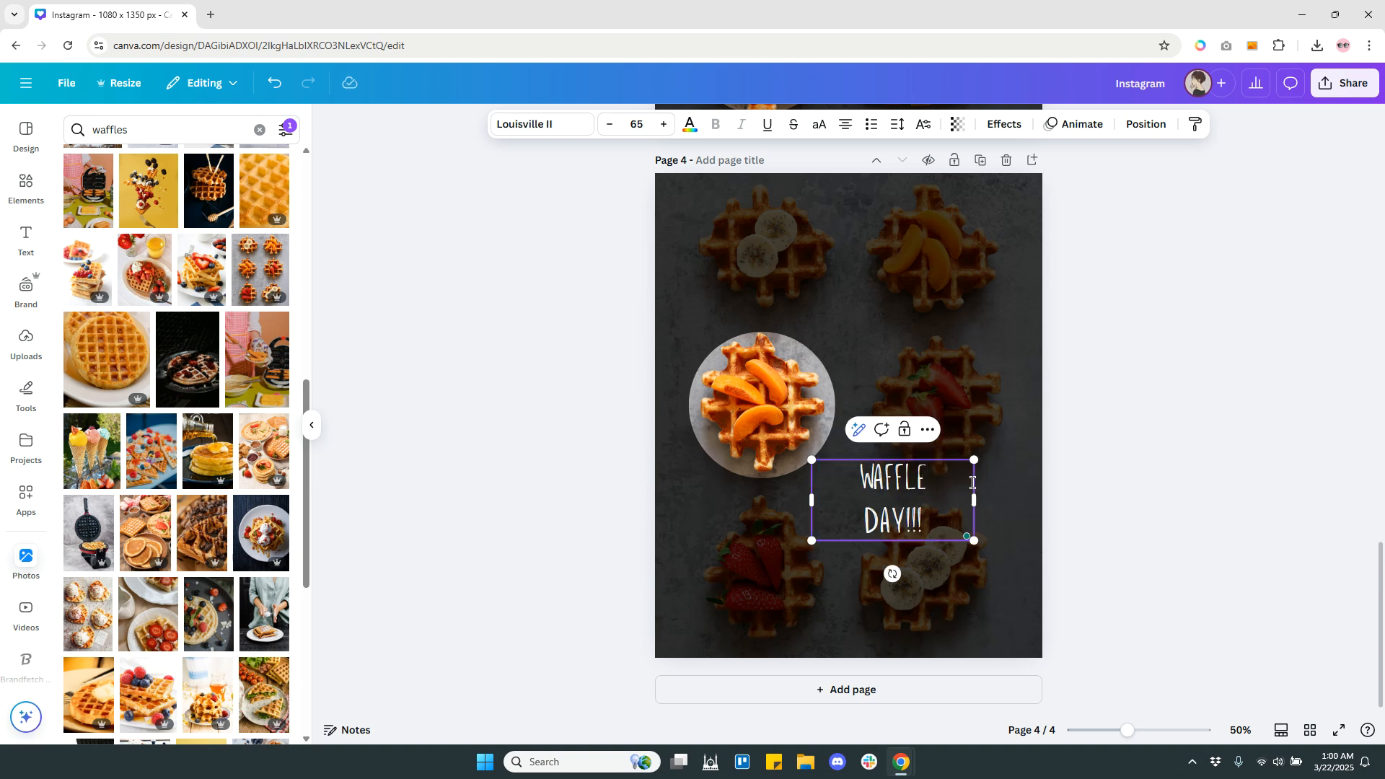
left_click(1105, 475)
Center the "WAFFLE DAY!!!" text horizontally on page 4, just below and right of the circle frame.
left_click(895, 492)
left_click_drag(895, 492, 855, 481)
left_click(1108, 440)
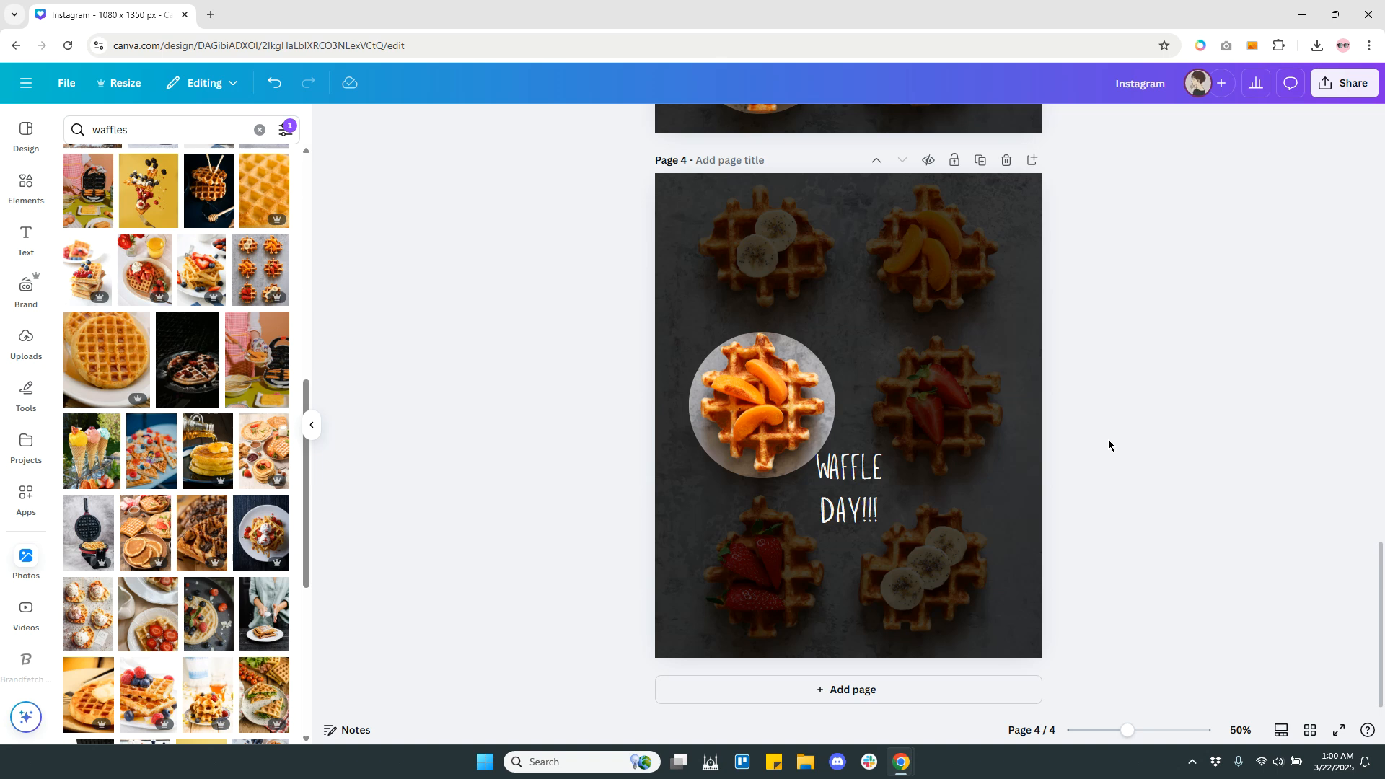
left_click(857, 482)
left_click_drag(857, 482, 857, 488)
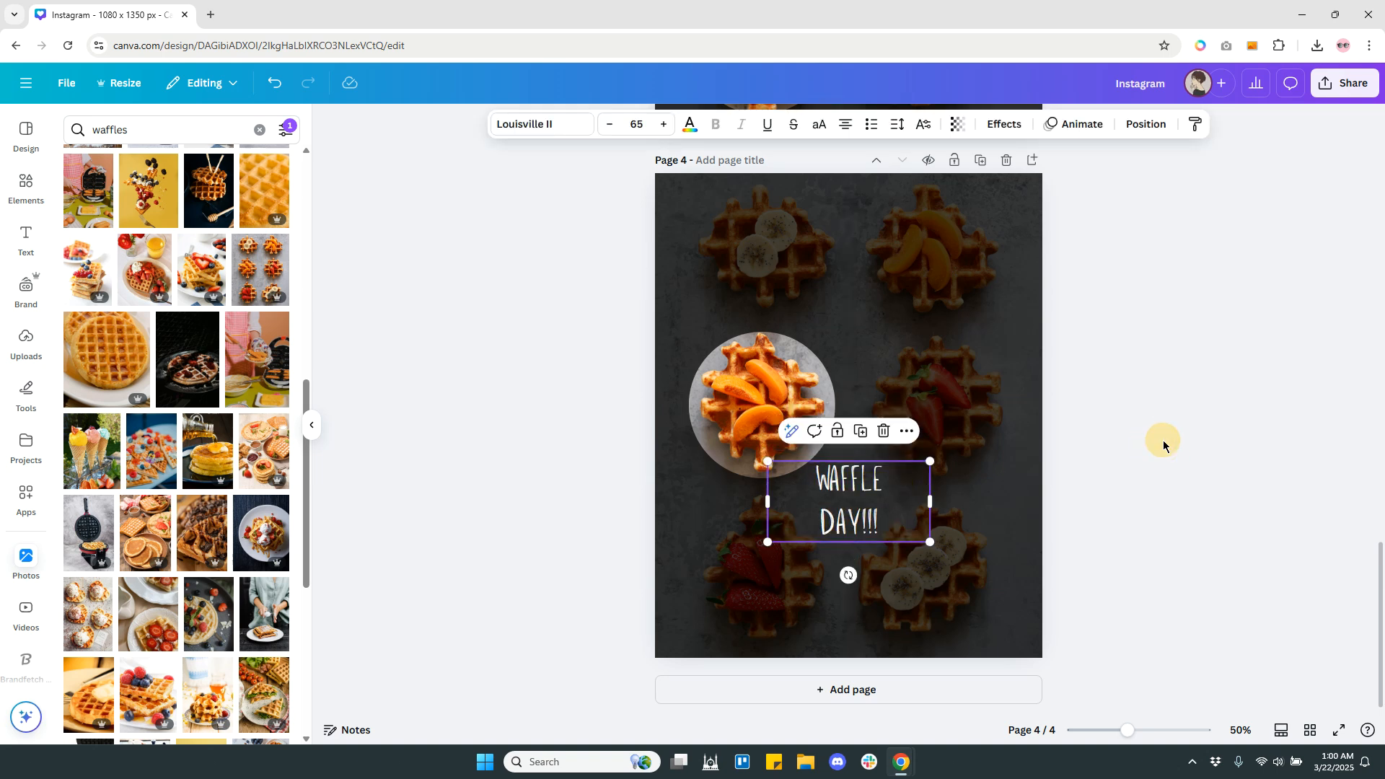
left_click(1162, 443)
Show the pages as thumbnails and add a Match & Move transition between each pair of neighbouring pages.
scroll(1175, 457, "up", 20)
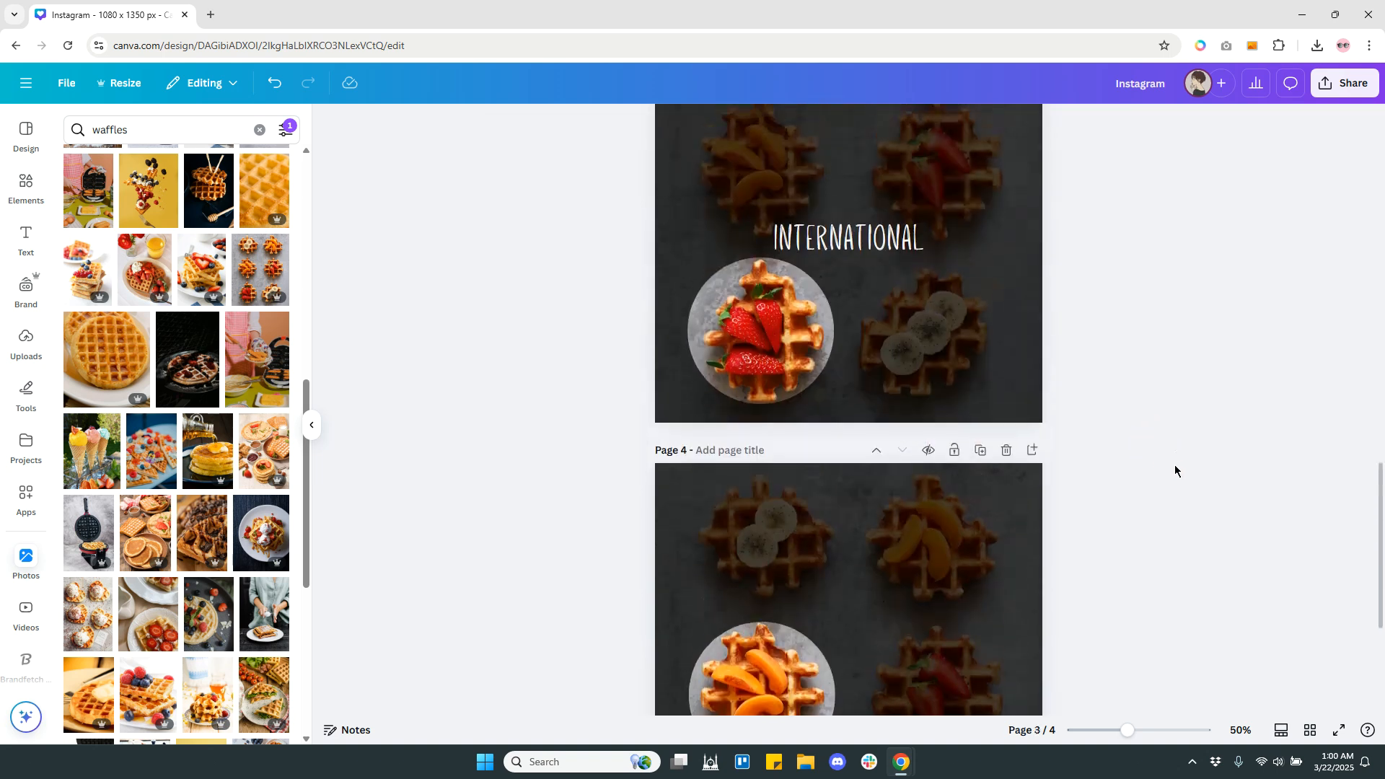
scroll(1166, 462, "down", 20)
scroll(1153, 465, "down", 1)
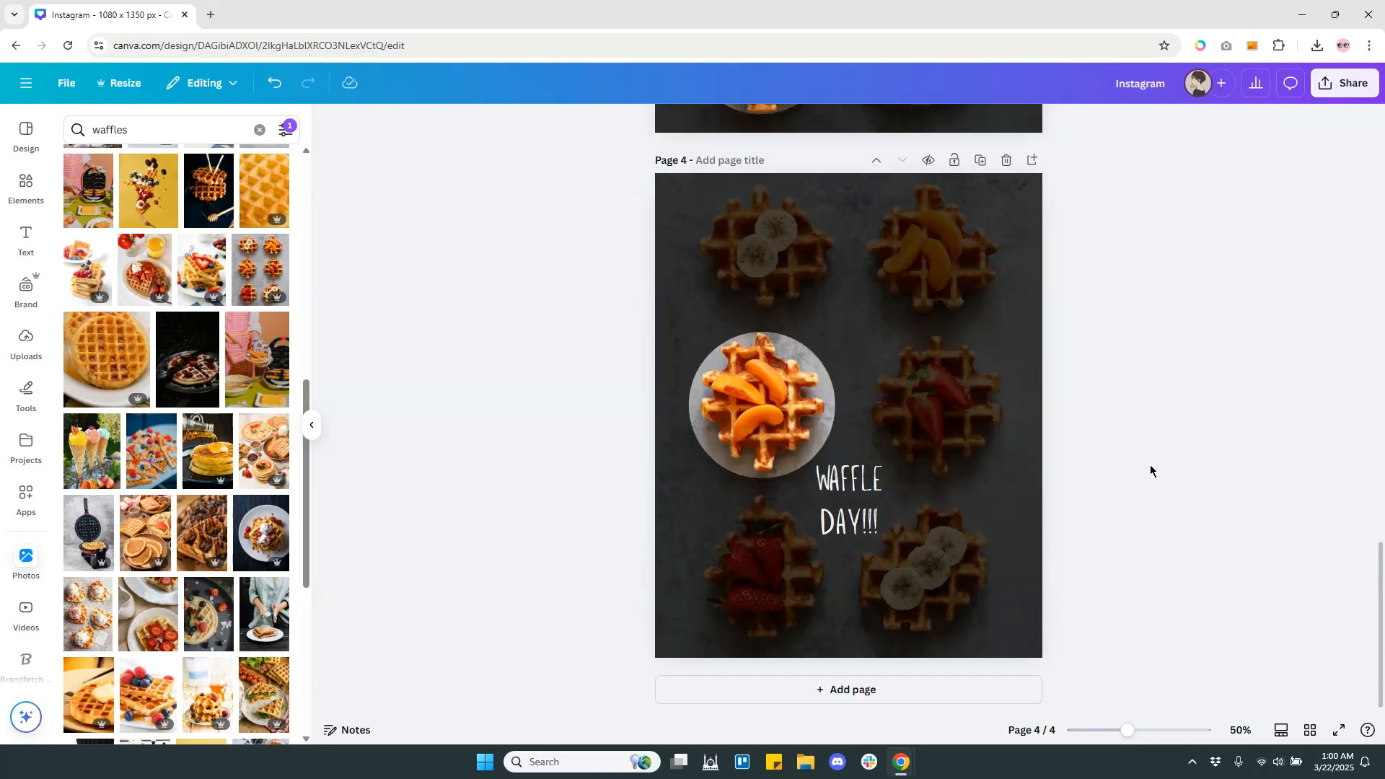
left_click(1281, 731)
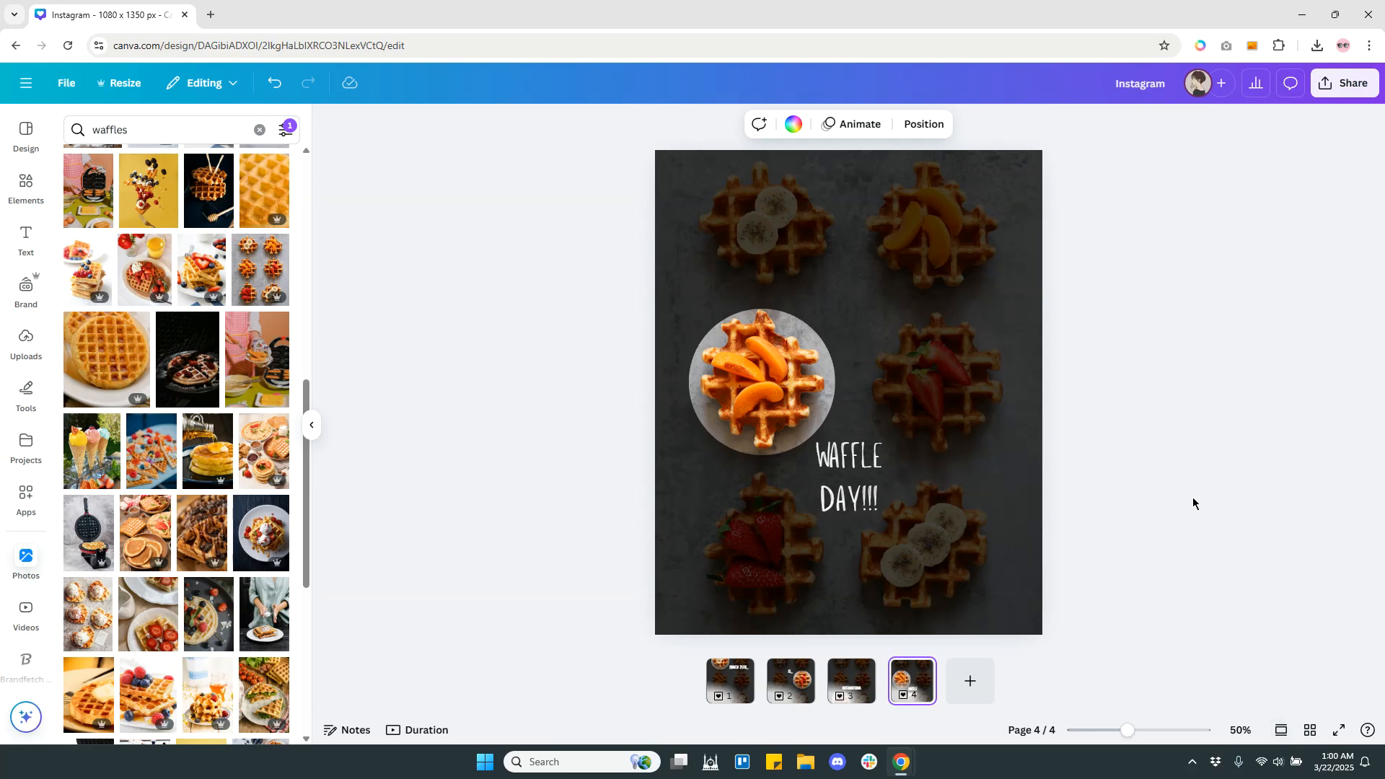
left_click(759, 692)
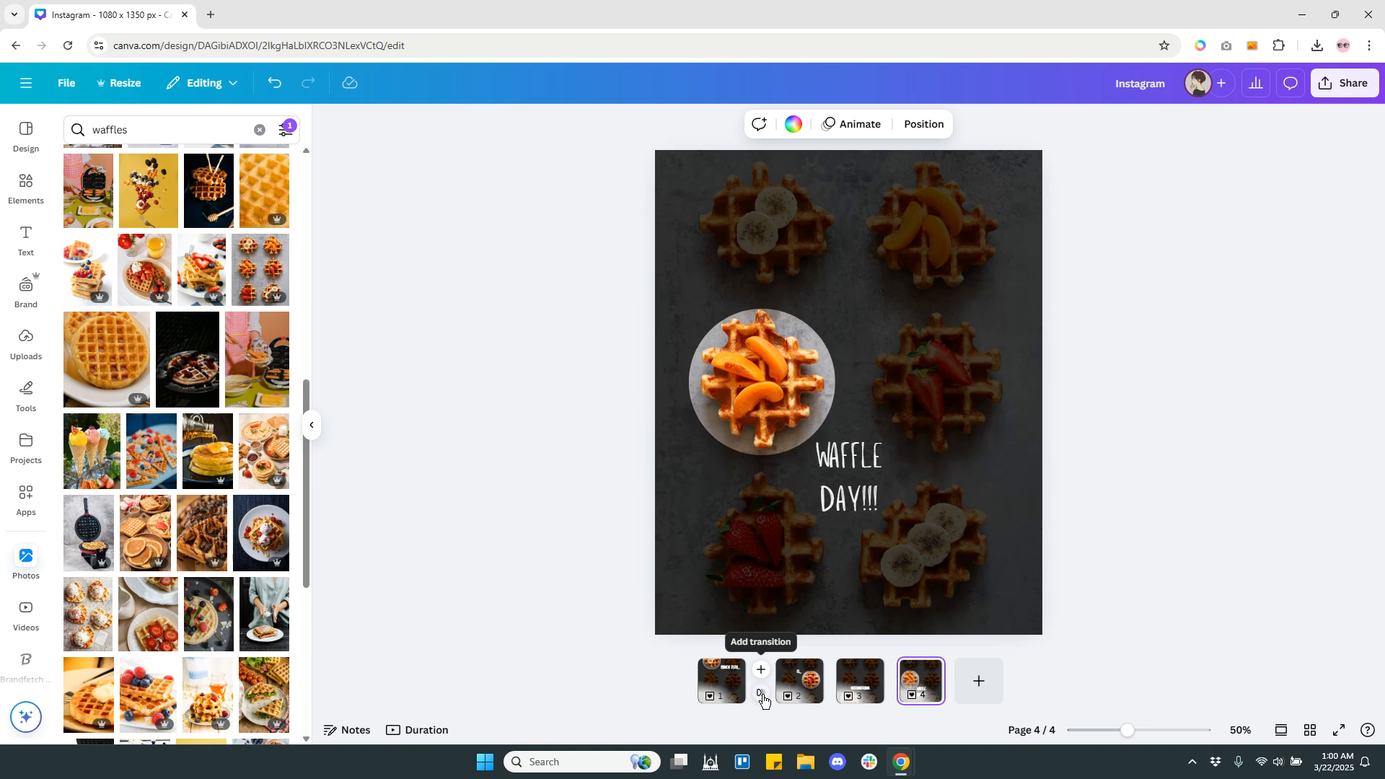
left_click(762, 697)
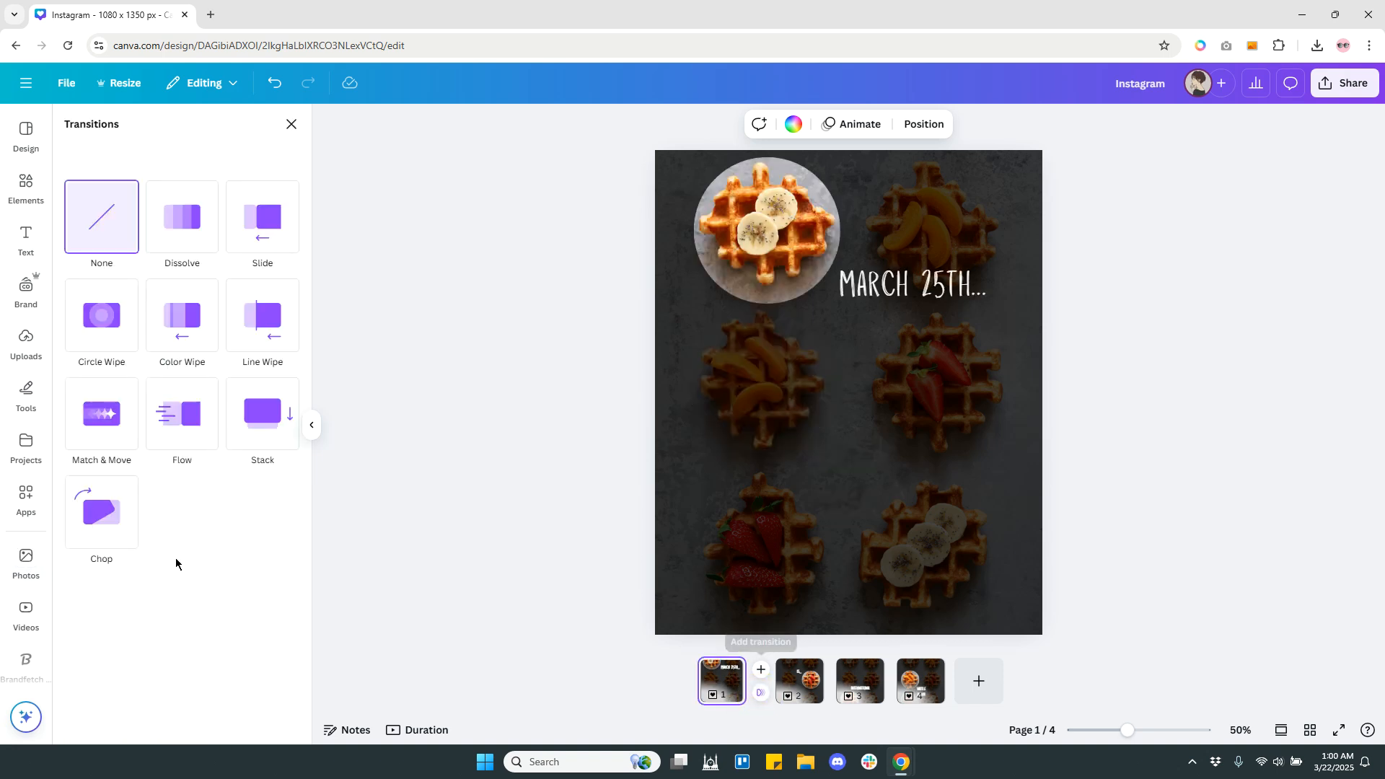
left_click(101, 433)
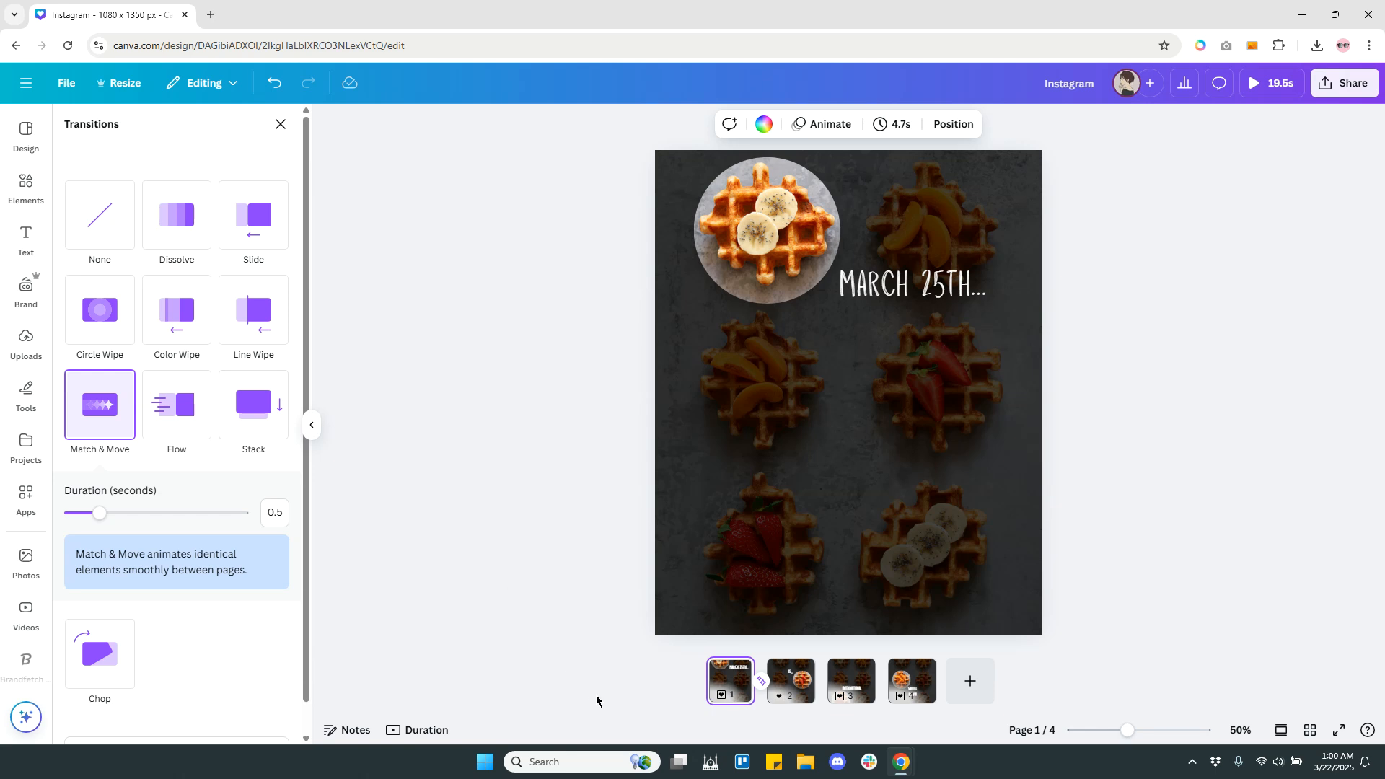
left_click(823, 697)
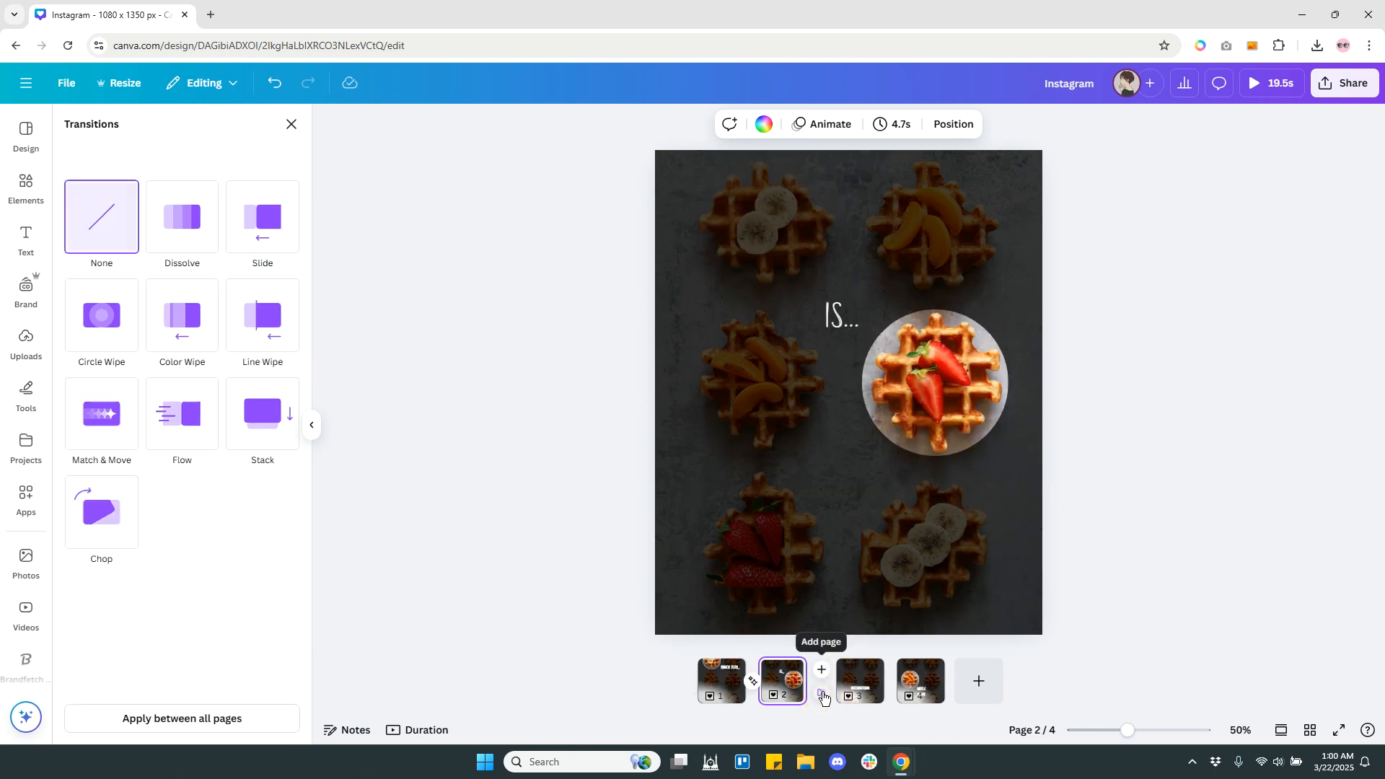
left_click(102, 433)
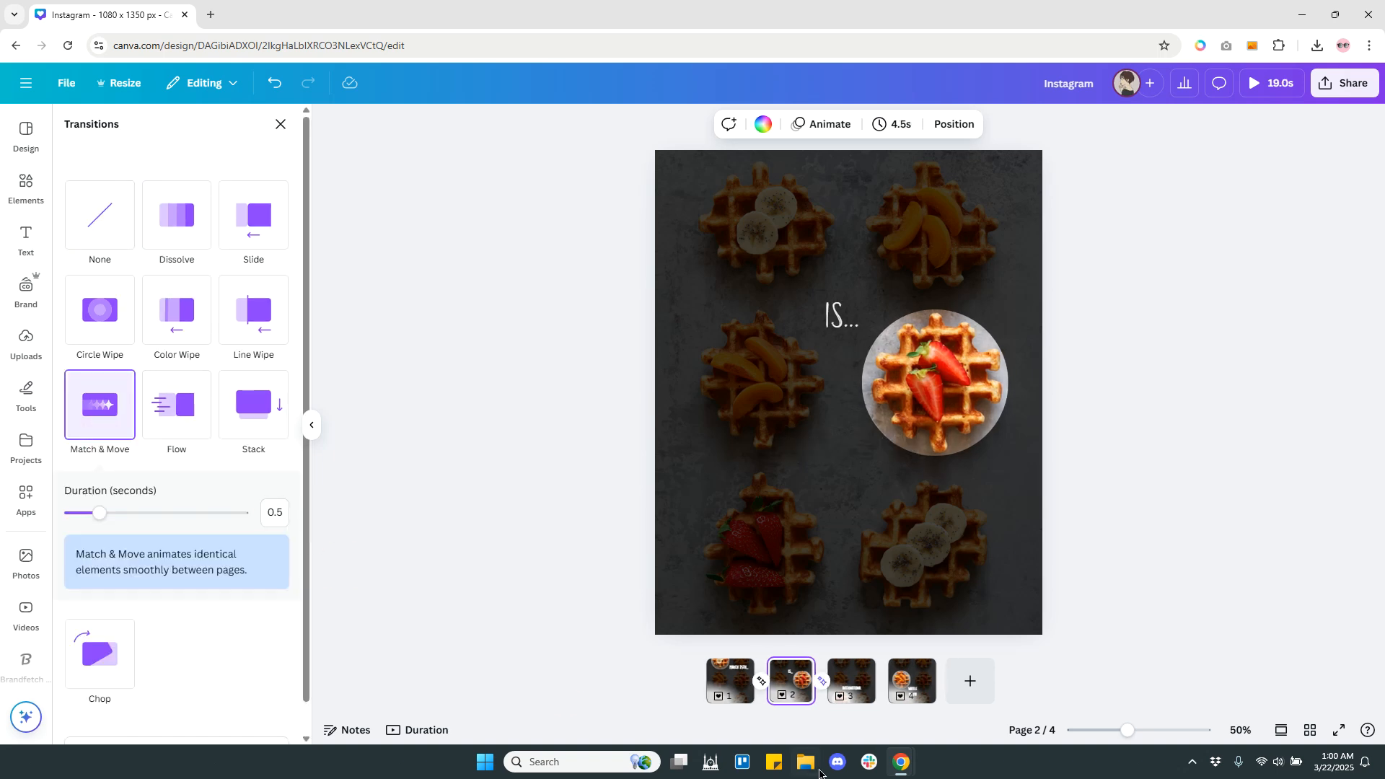
left_click(882, 684)
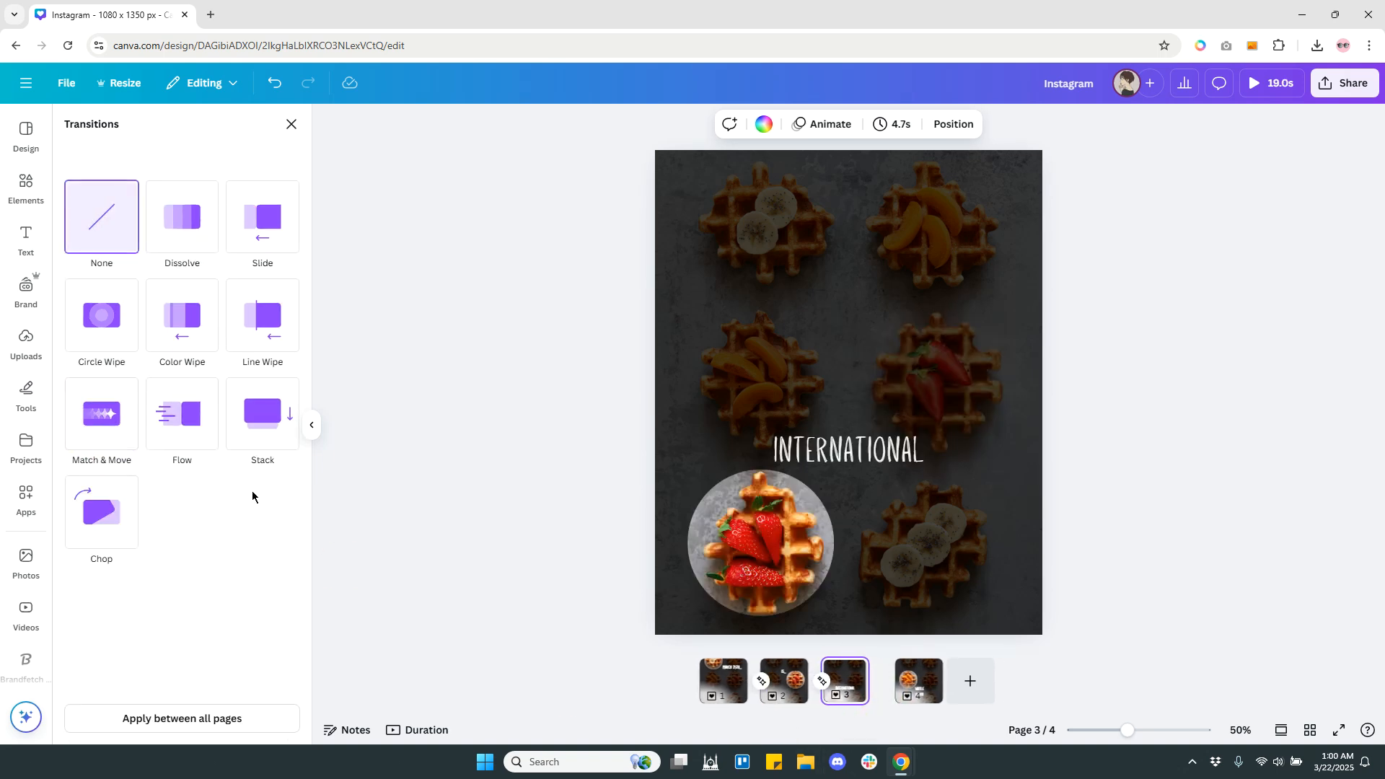
left_click(110, 439)
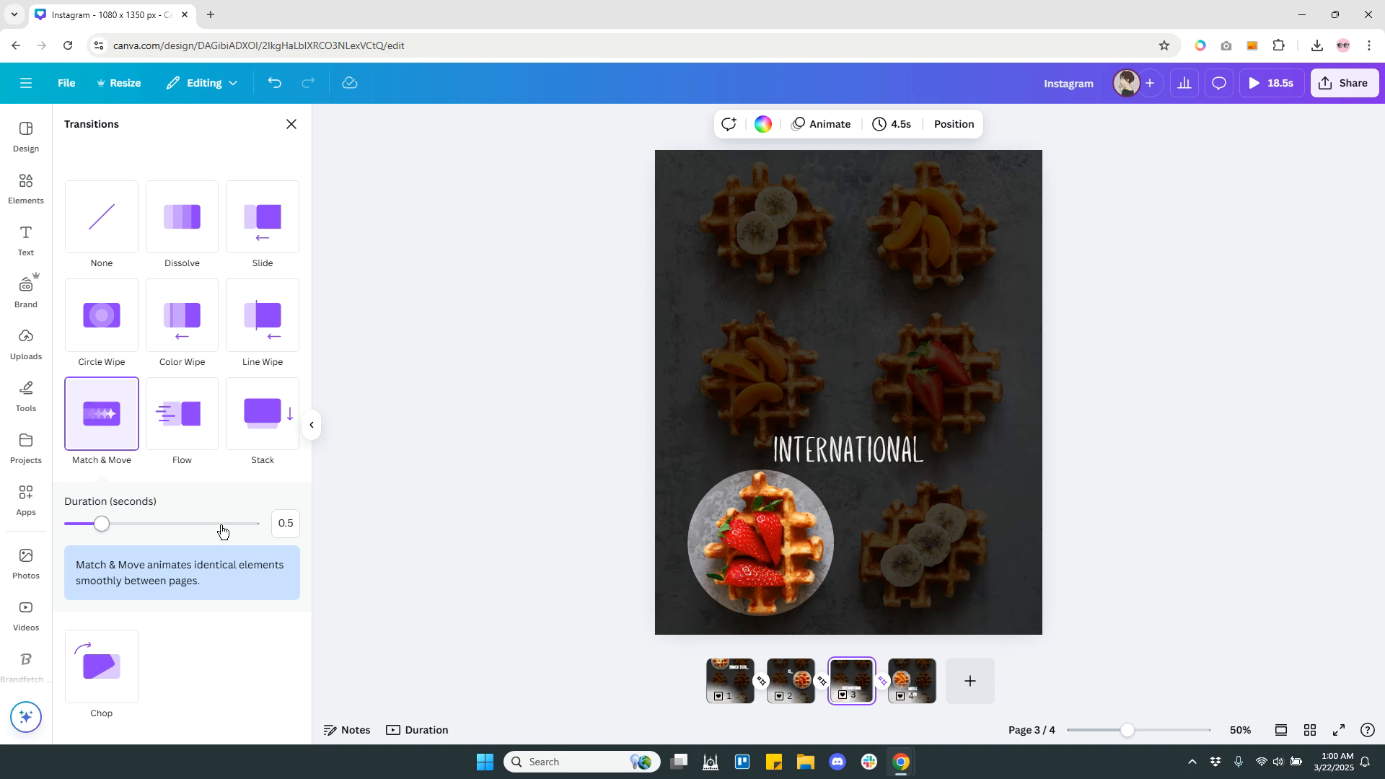
Set the duration of all three Match & Move transitions to 0.3 seconds.
left_click(102, 529)
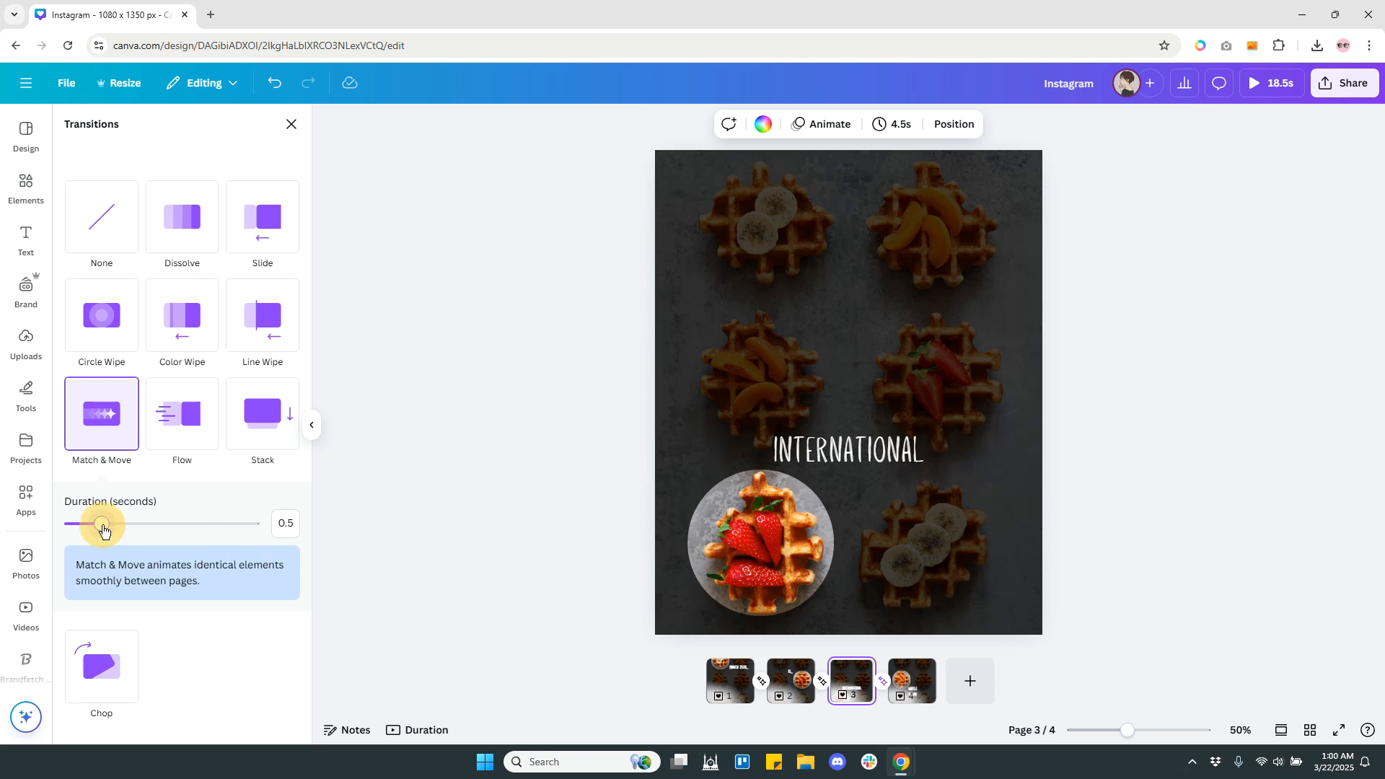
left_click_drag(103, 529, 94, 530)
left_click_drag(92, 529, 90, 525)
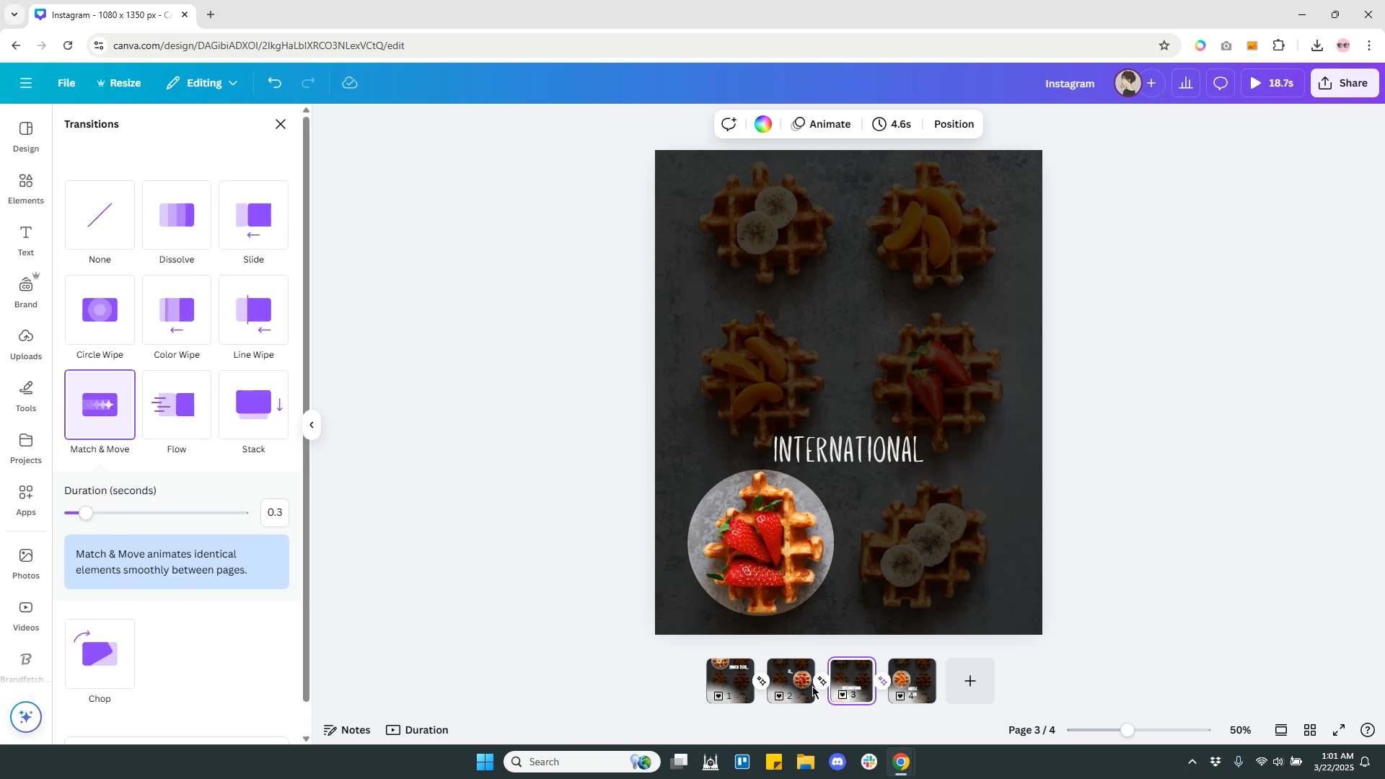
left_click(822, 684)
left_click_drag(98, 514, 89, 518)
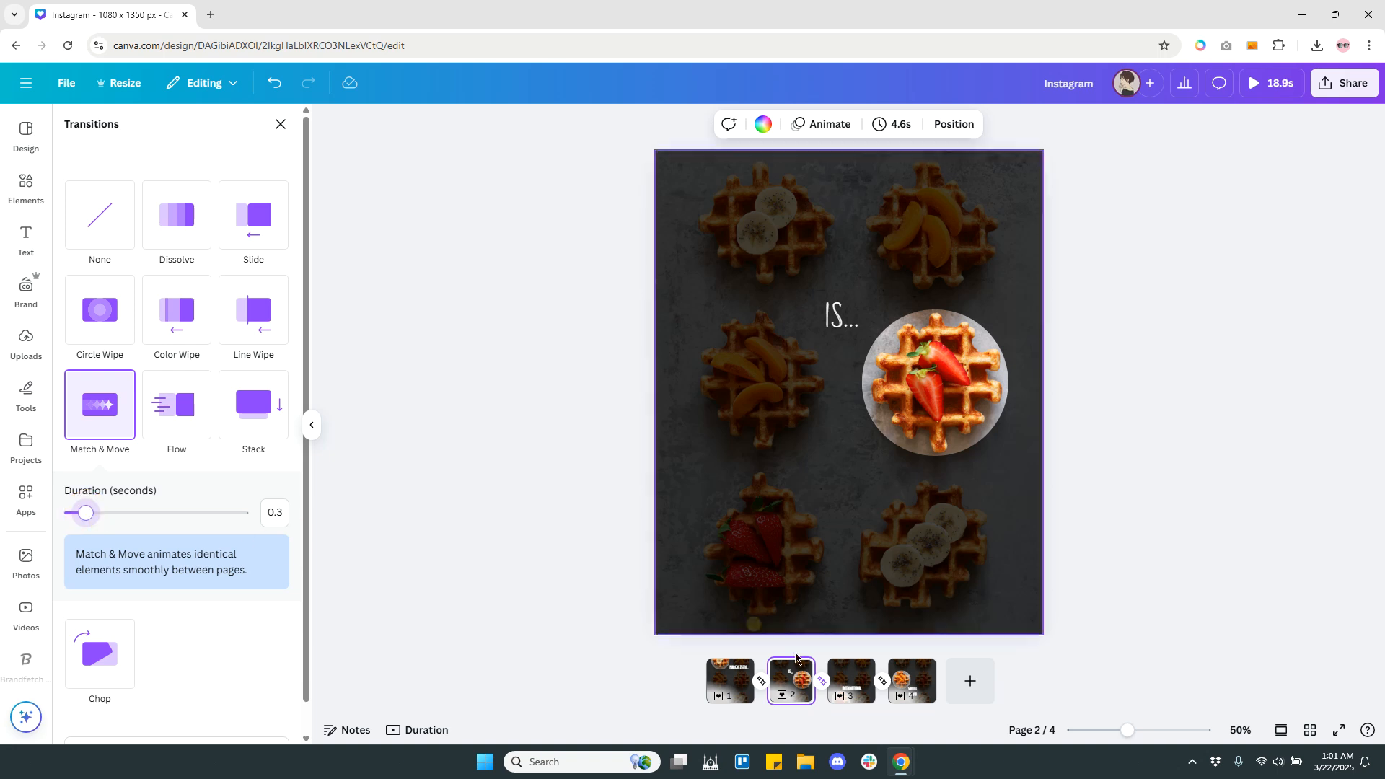
left_click(761, 681)
left_click_drag(99, 513, 87, 519)
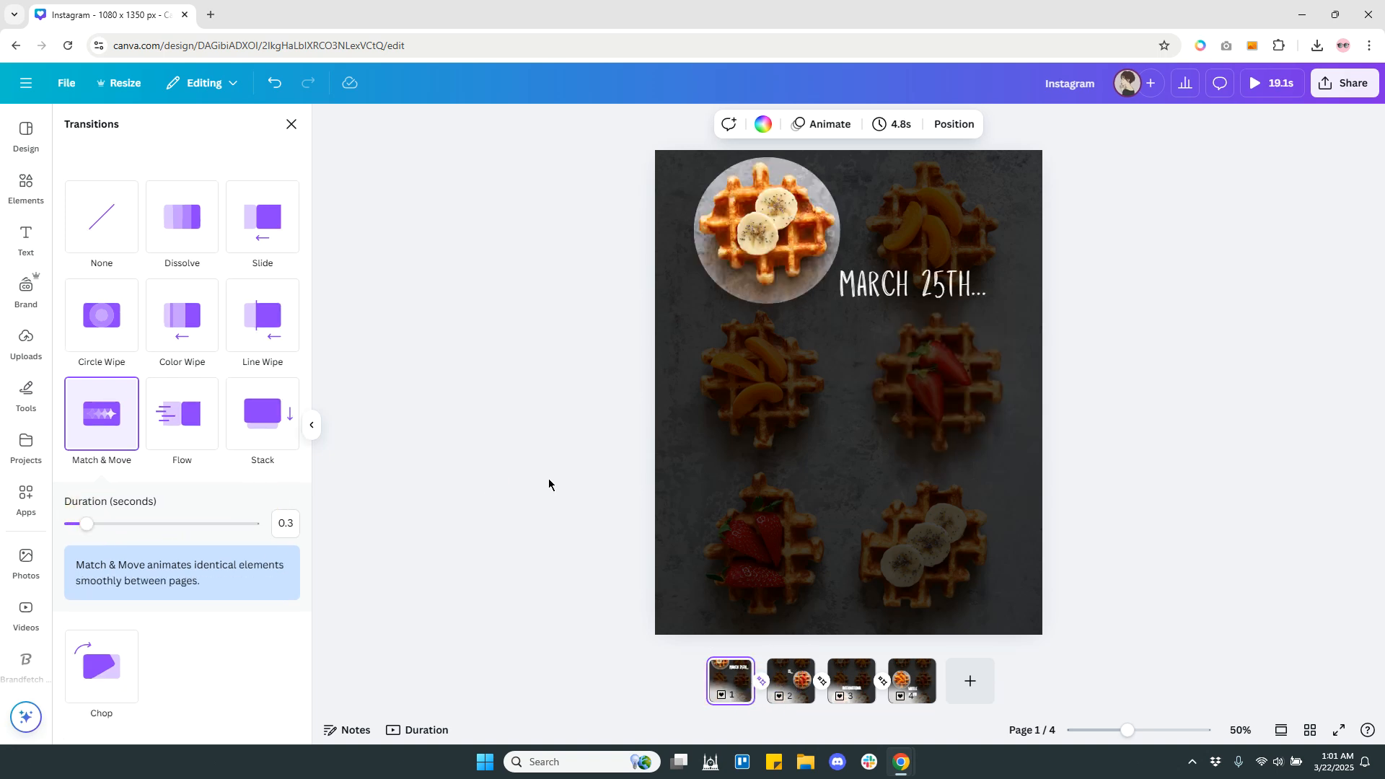
left_click(1241, 472)
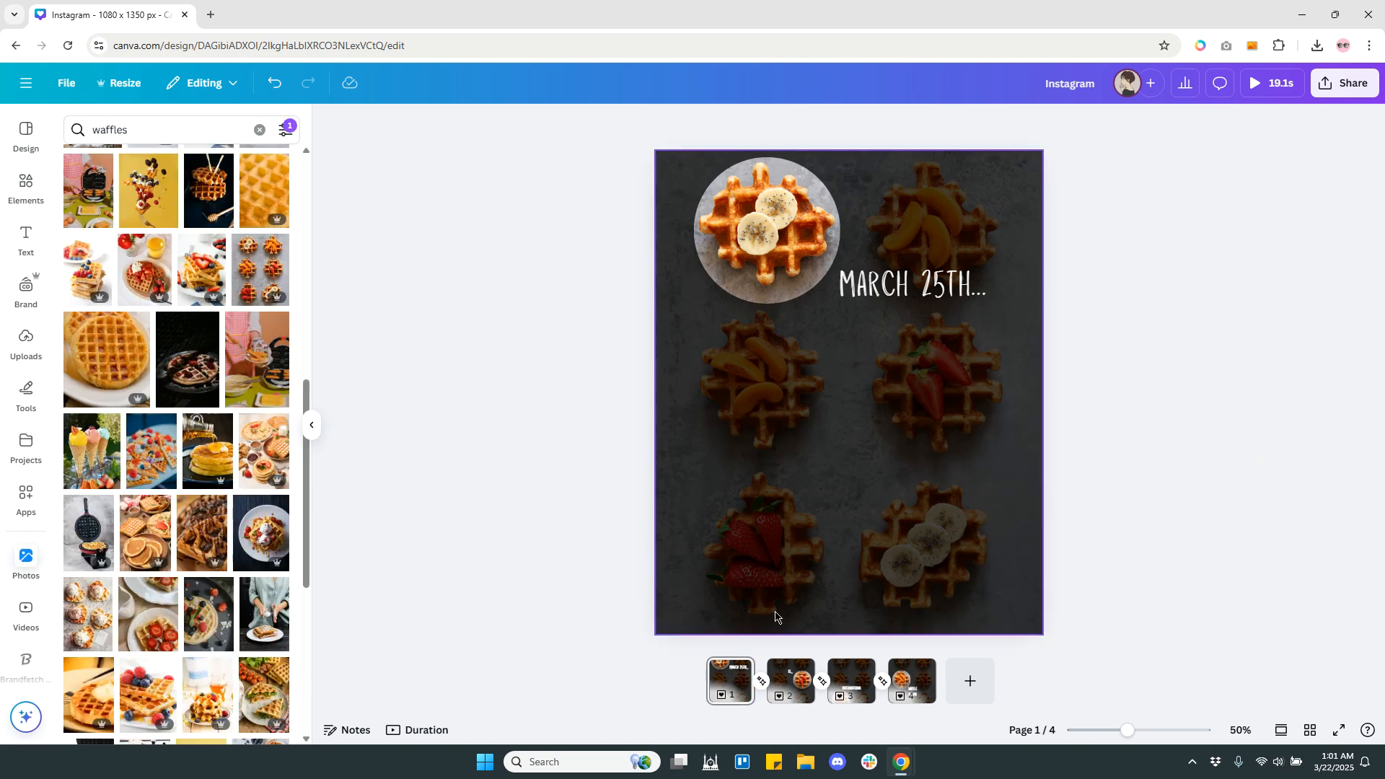
Set the page 1 timing to 1.5 s and apply it to all four pages.
left_click(726, 682)
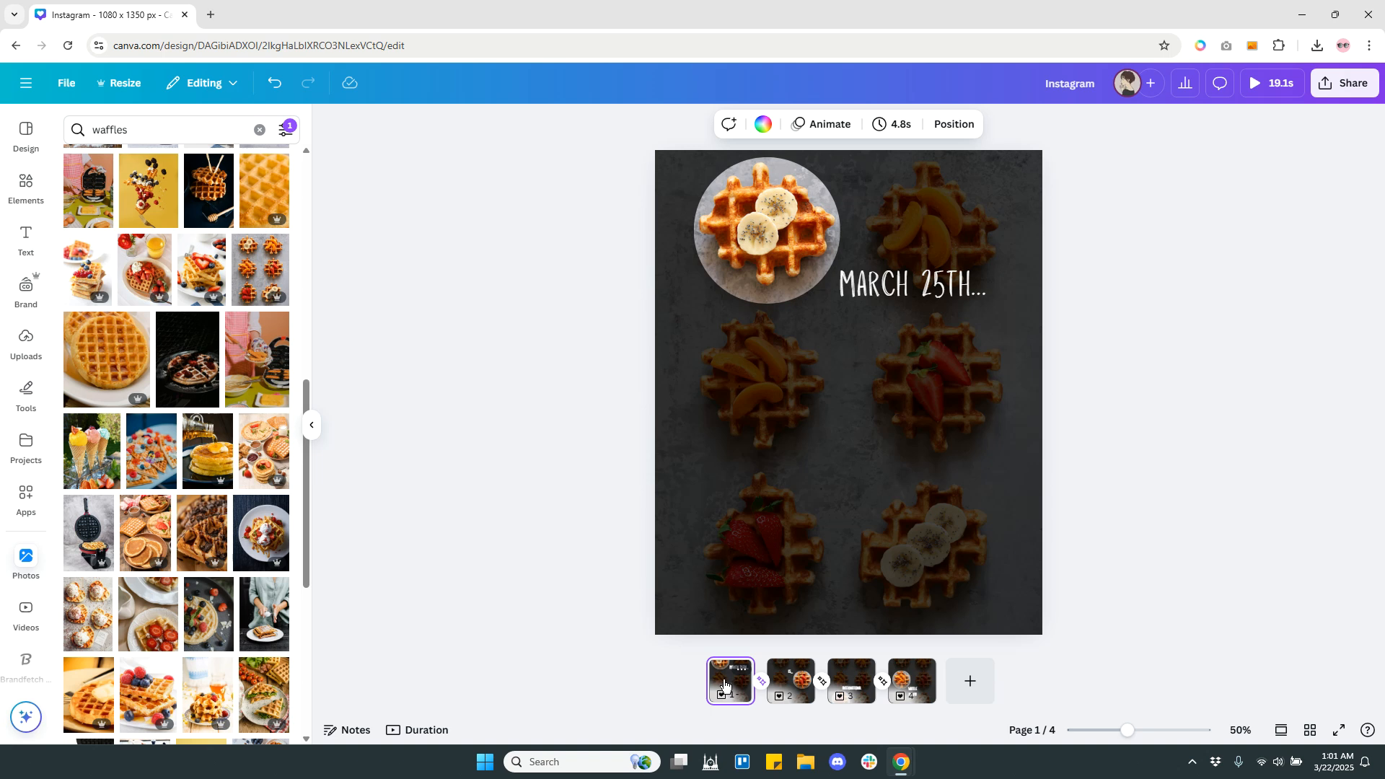
left_click(901, 130)
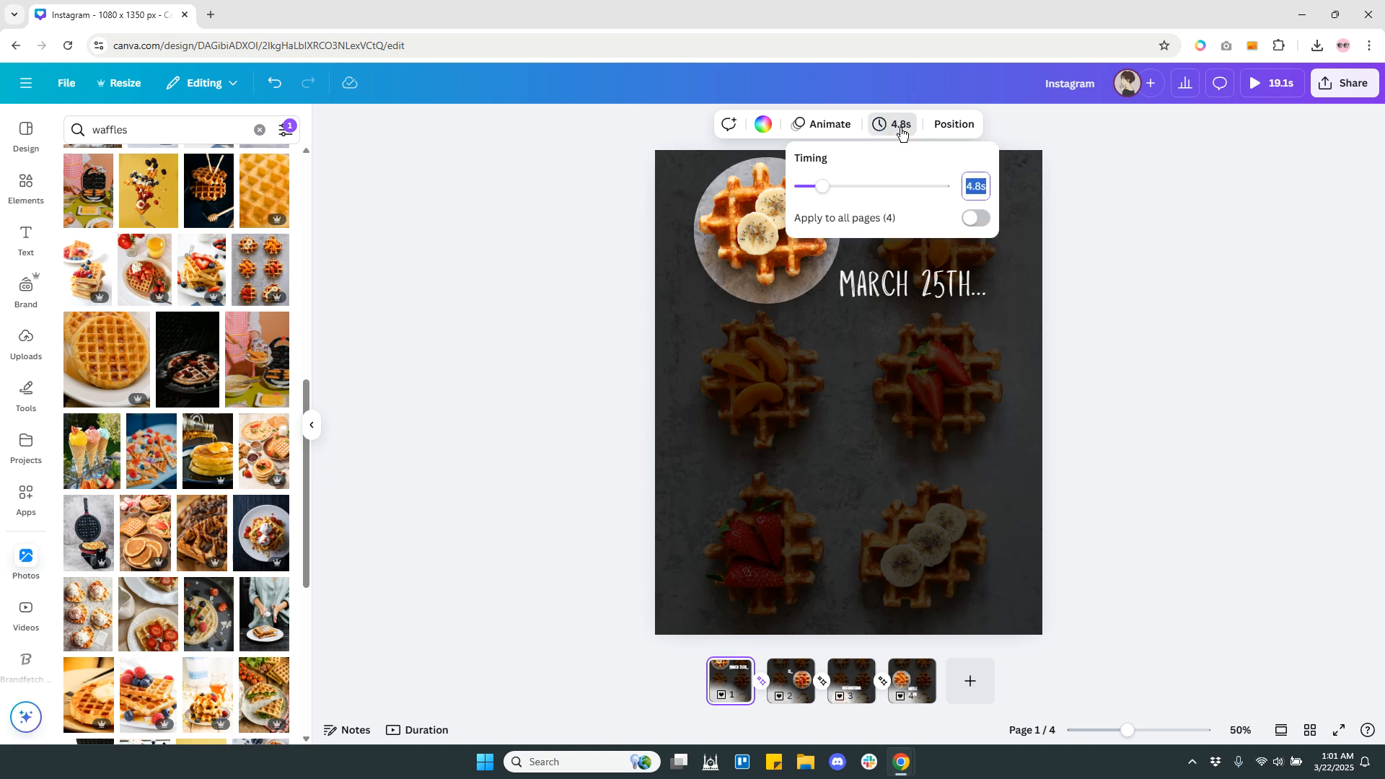
left_click_drag(820, 191, 806, 193)
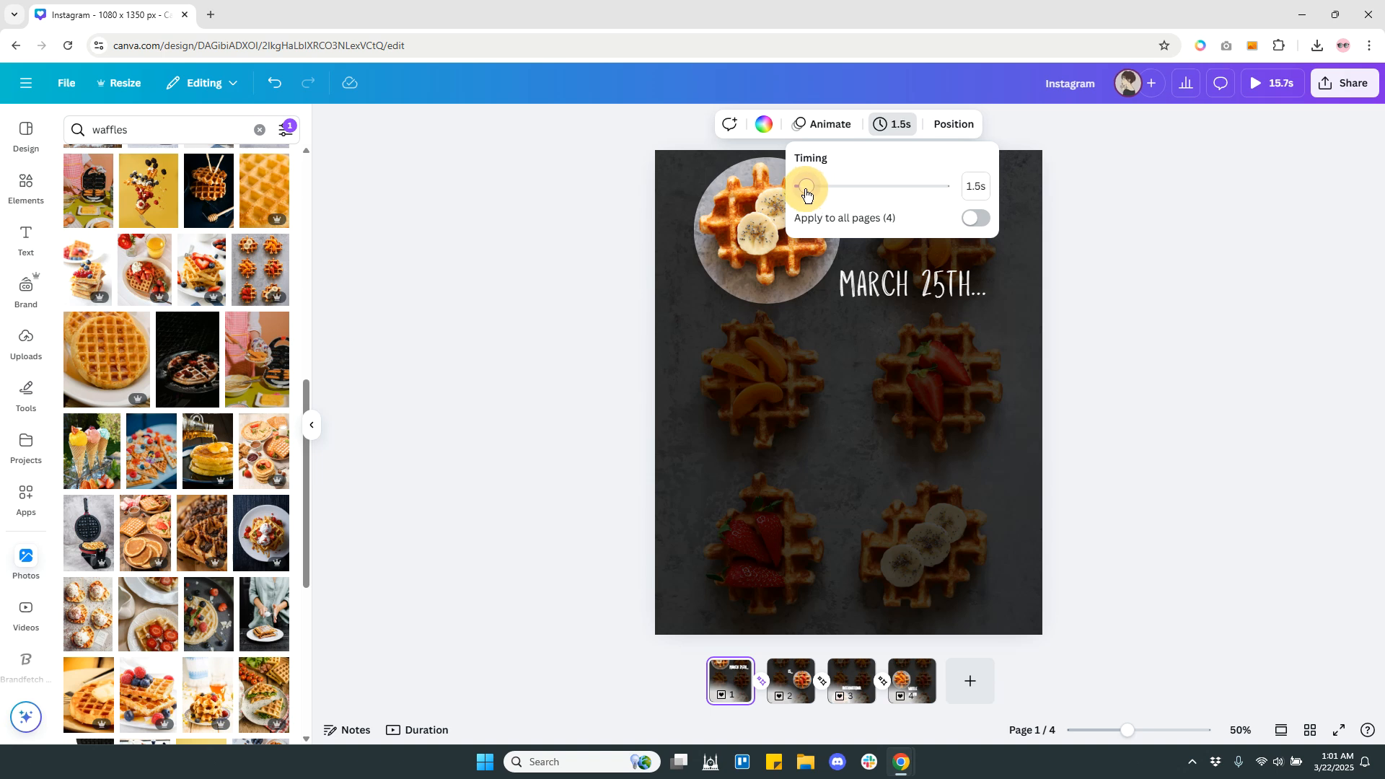
left_click(975, 219)
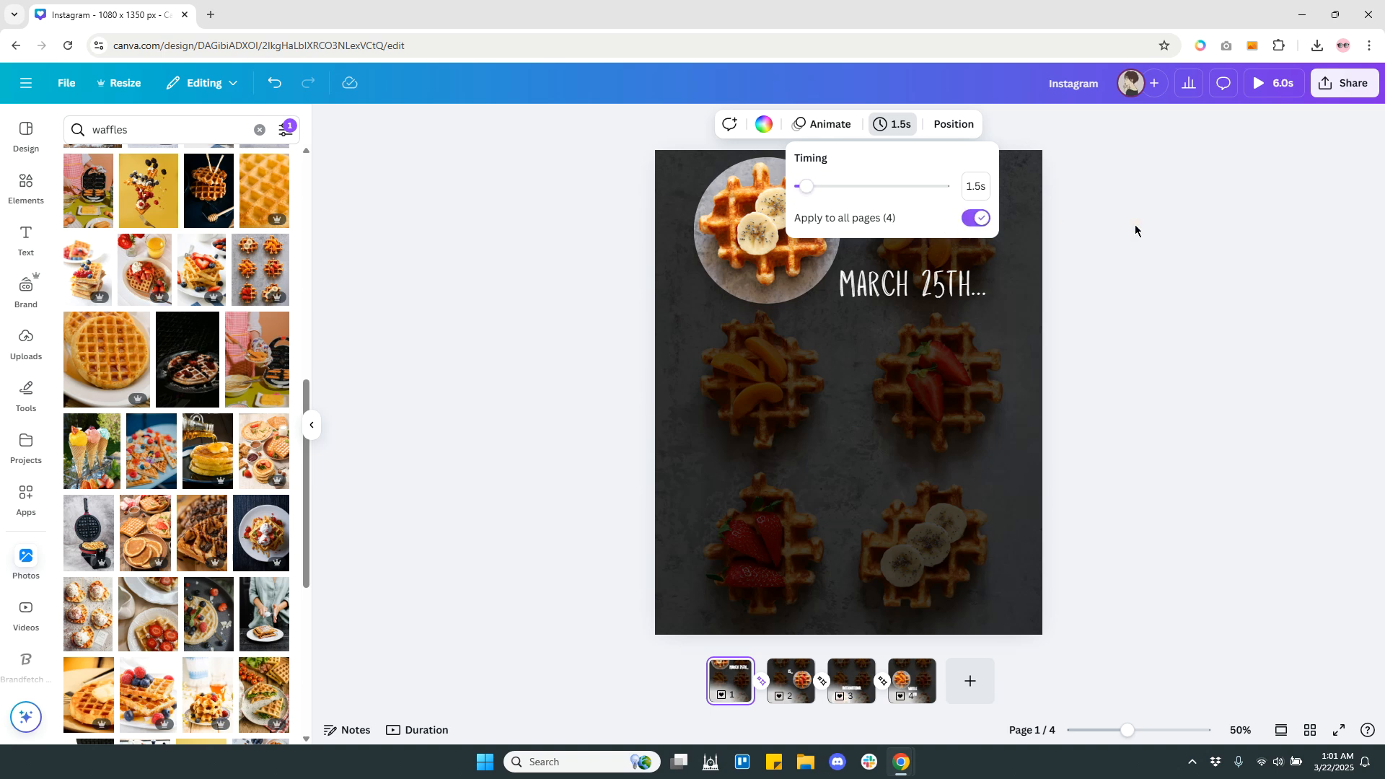
left_click(1148, 262)
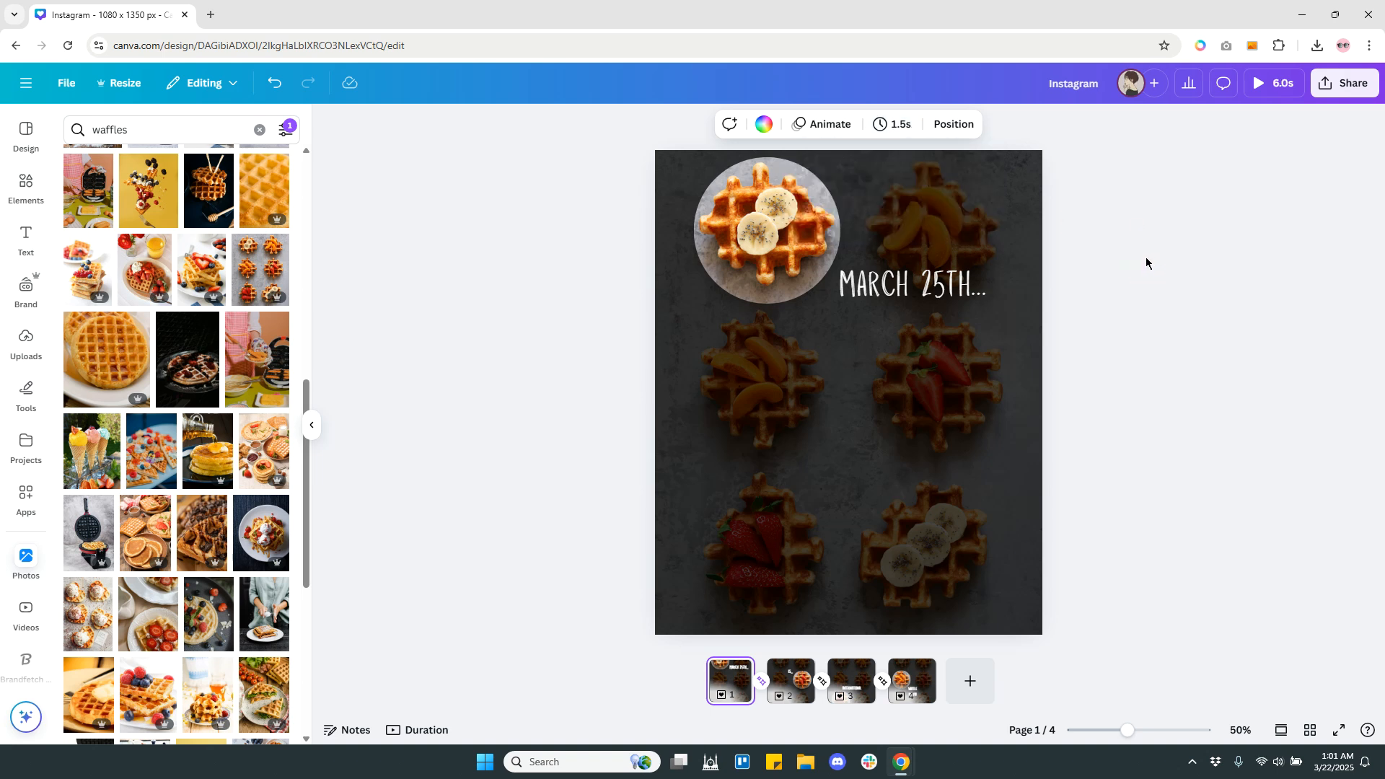
Preview the full animation, replay it once, and return to the editor.
left_click(1275, 90)
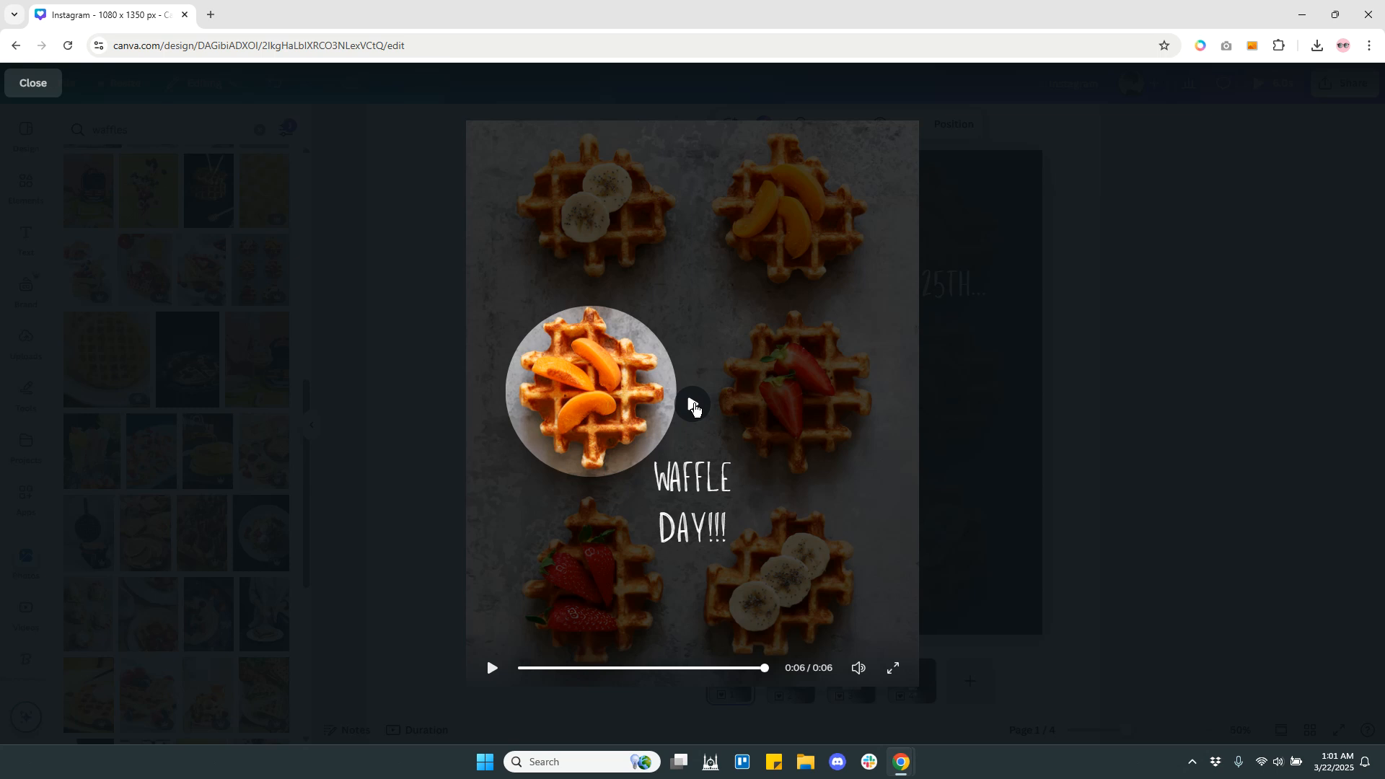
left_click(694, 409)
left_click(1105, 370)
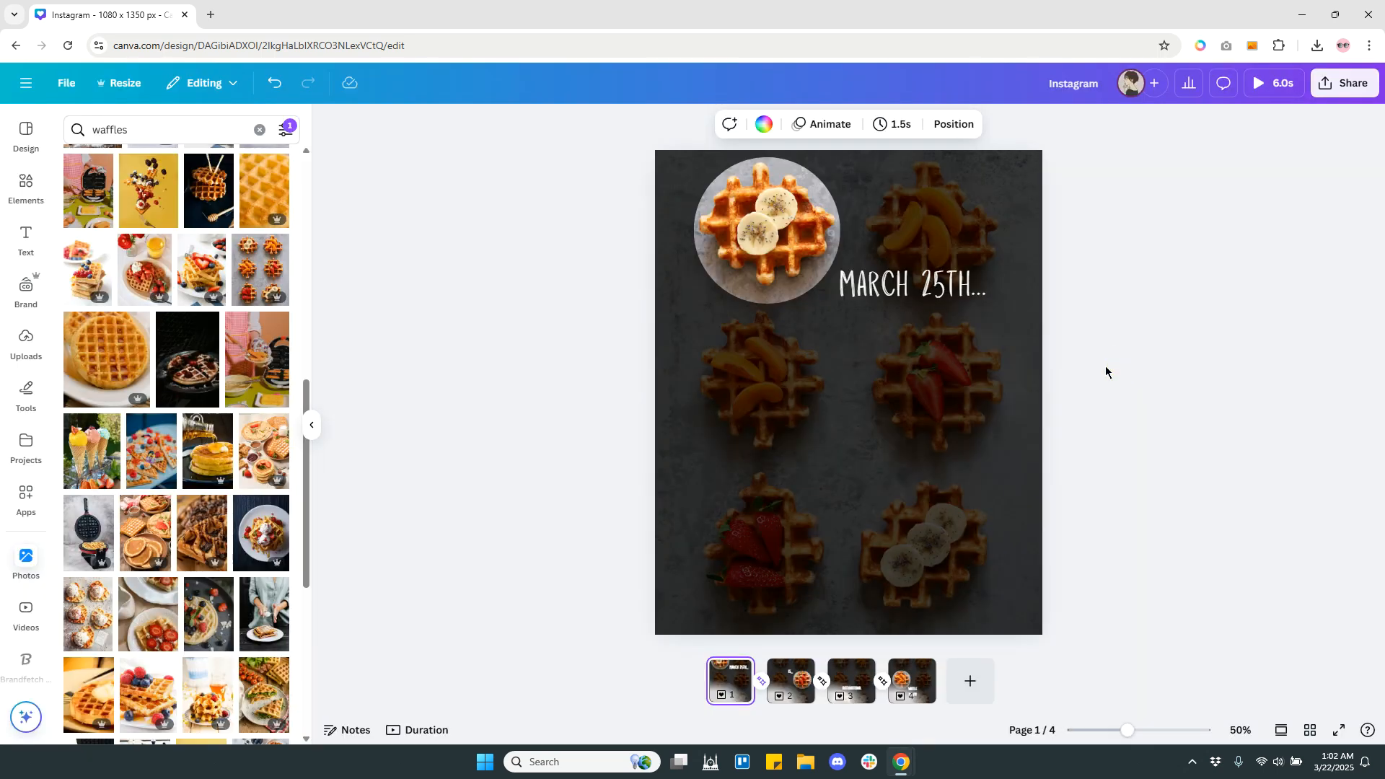